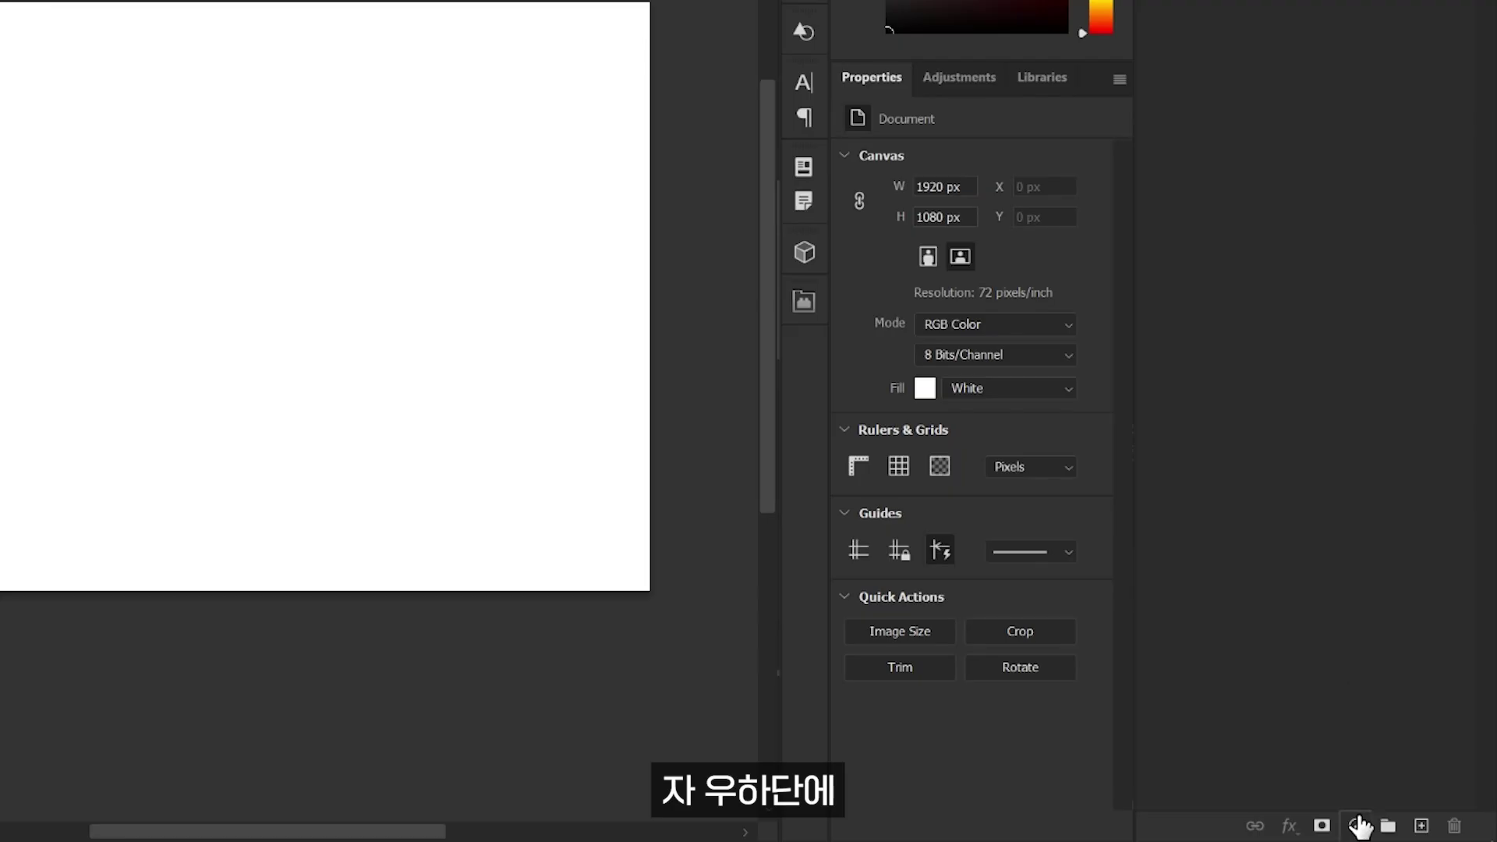
- Add a Solid Color fill layer in deep purple (H 263, S 89, B 64)
click(1358, 825)
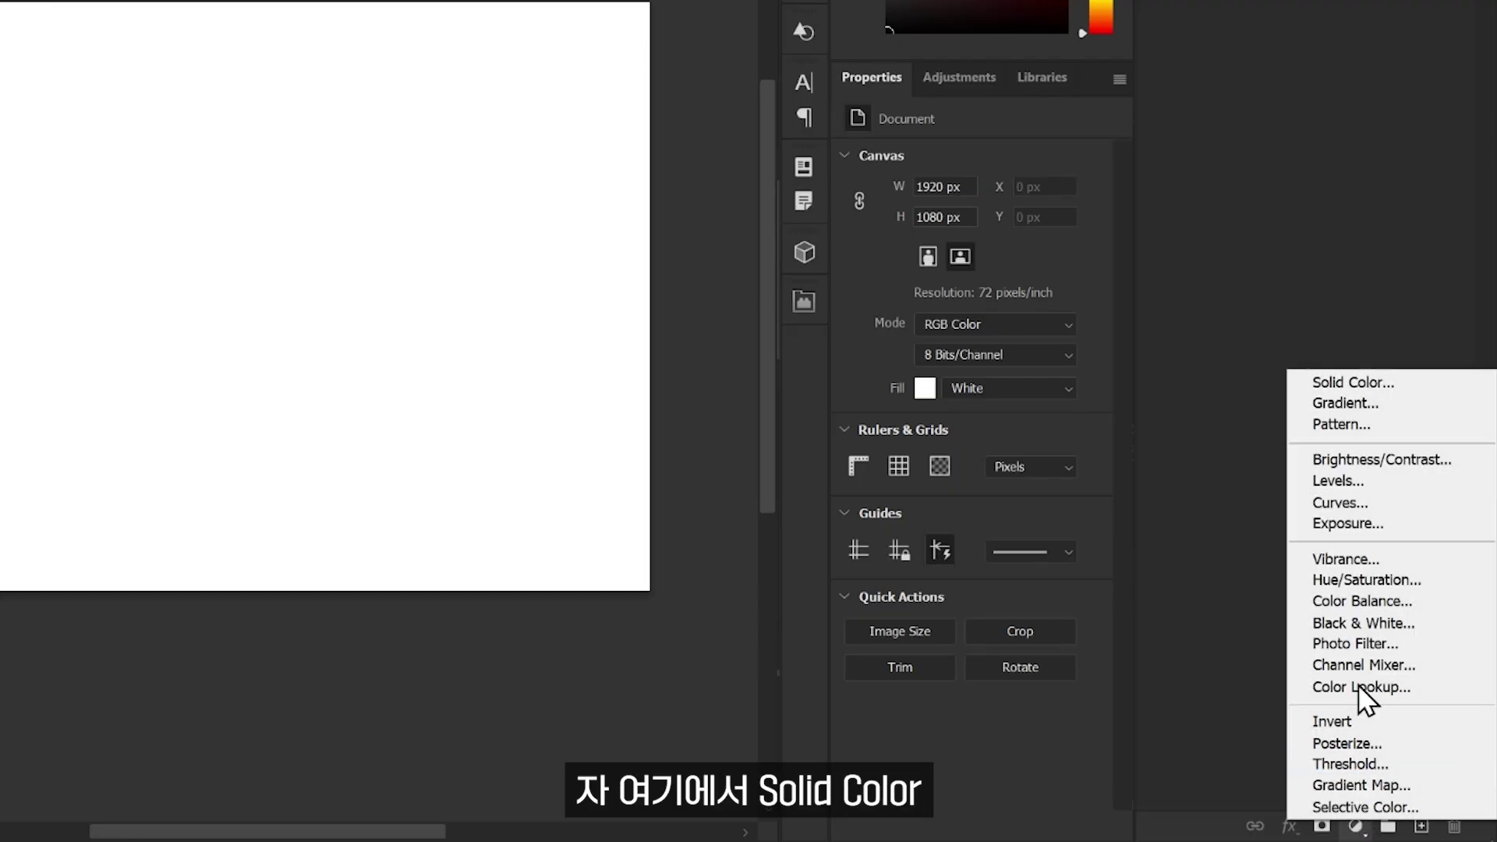
click(1364, 382)
click(1204, 380)
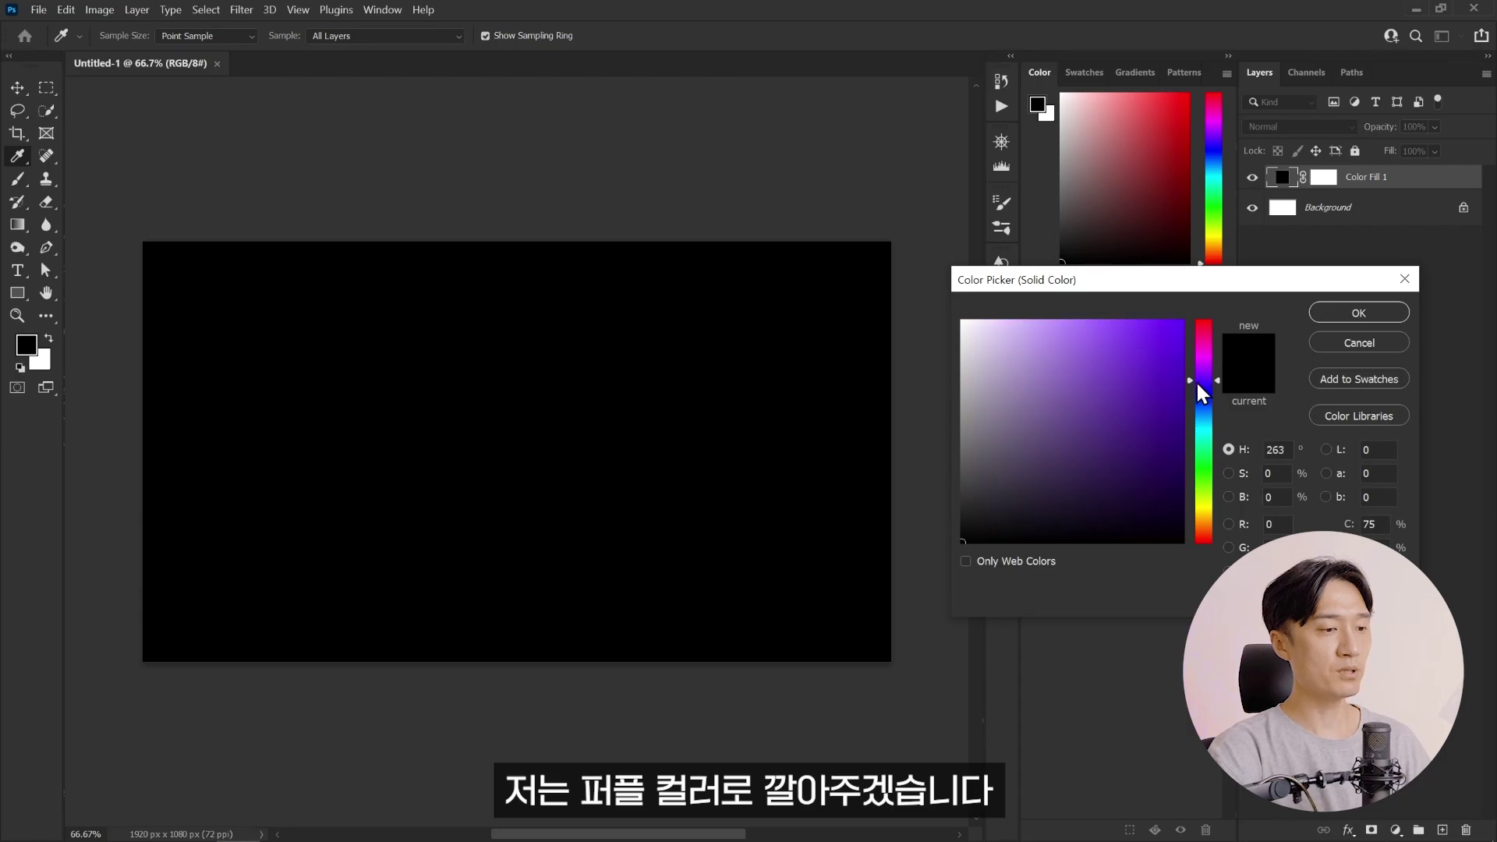
click(1160, 401)
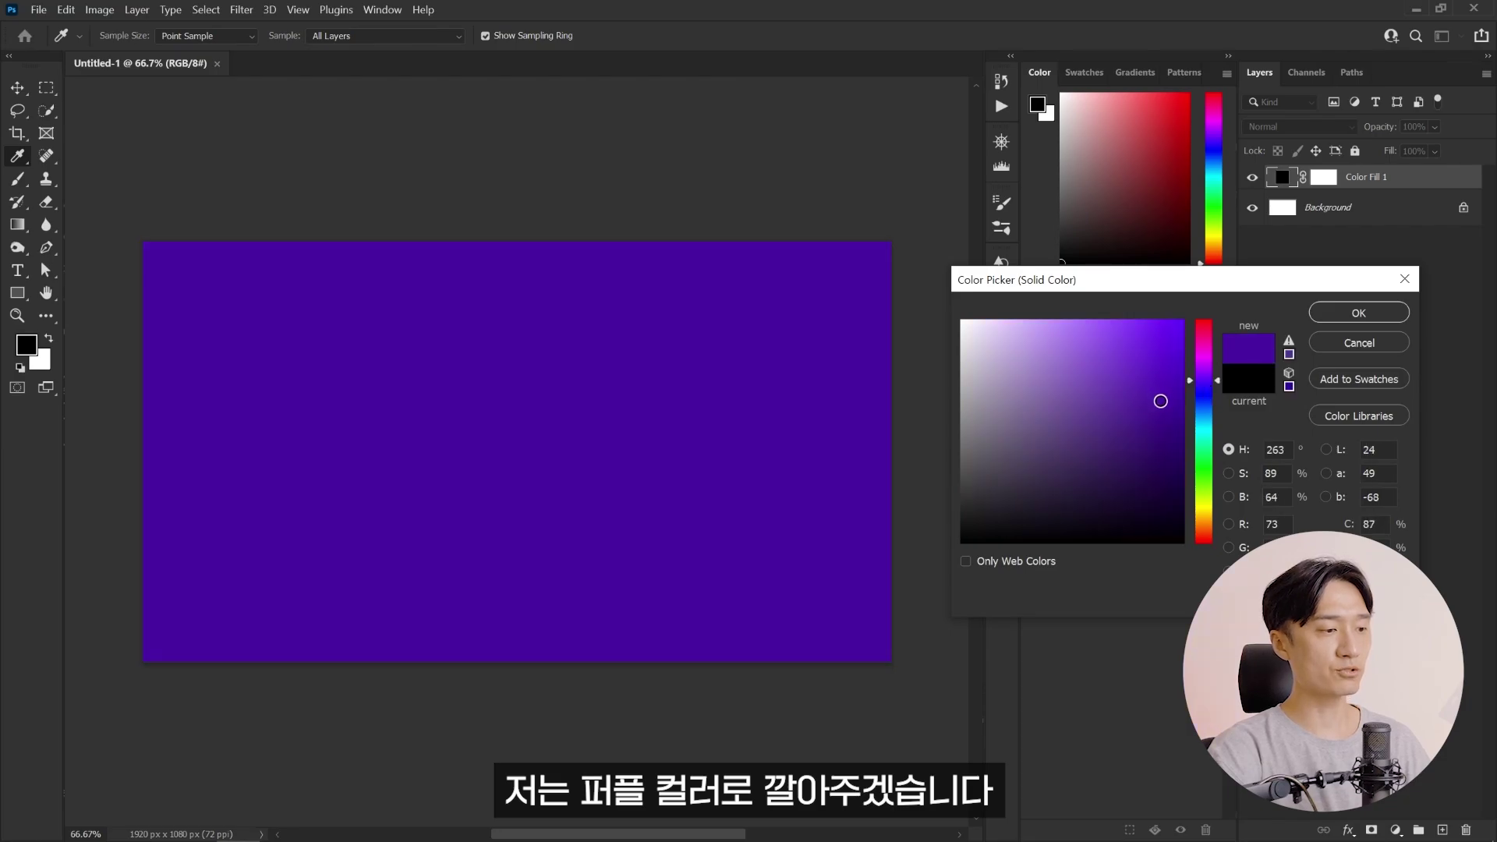
click(1359, 313)
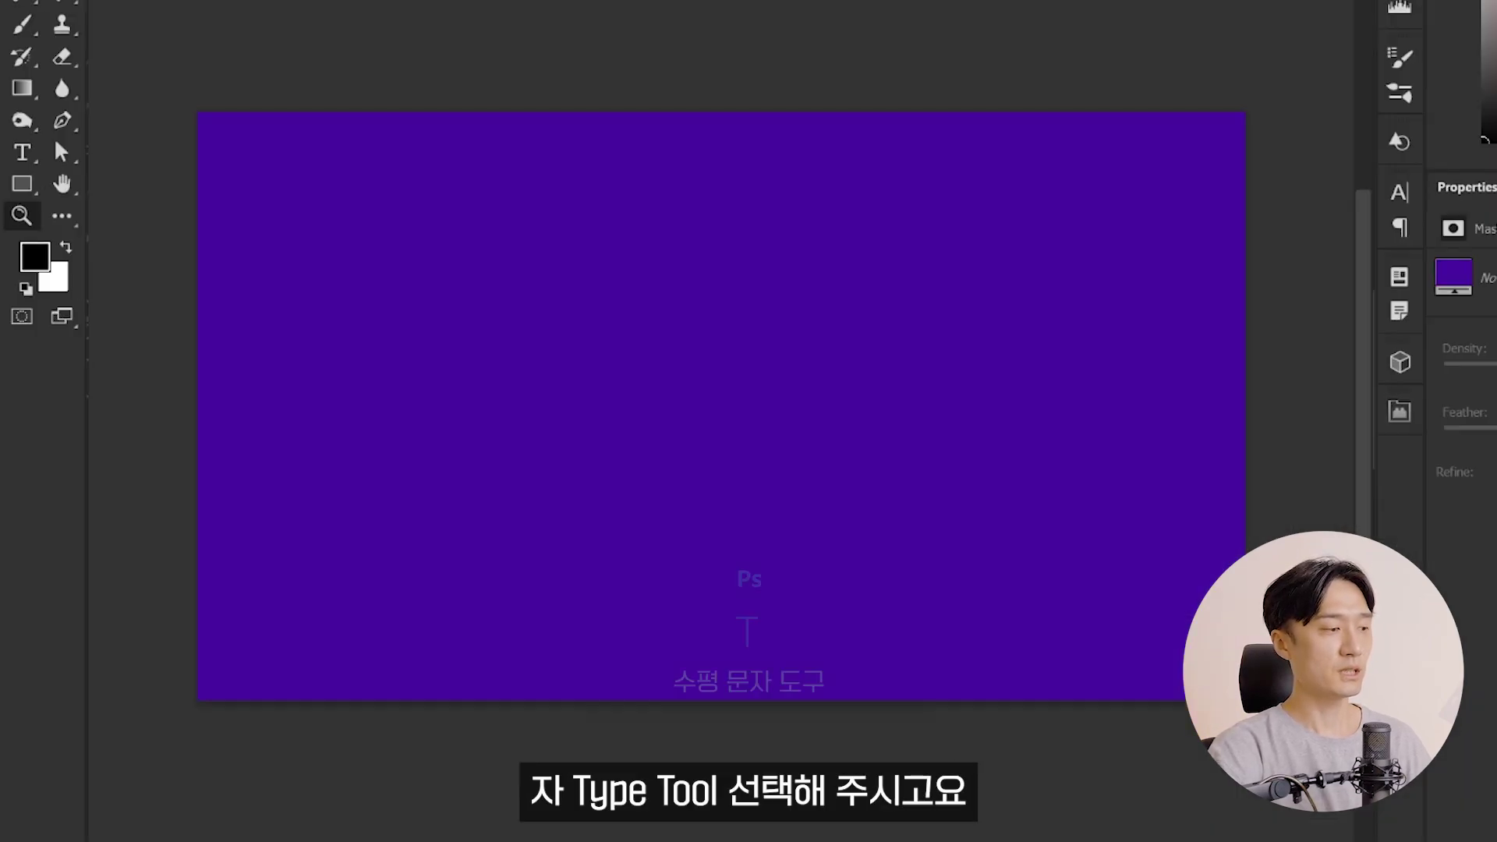
- Type the word HOLE on the canvas and set its font to Niagara Regular
click(23, 153)
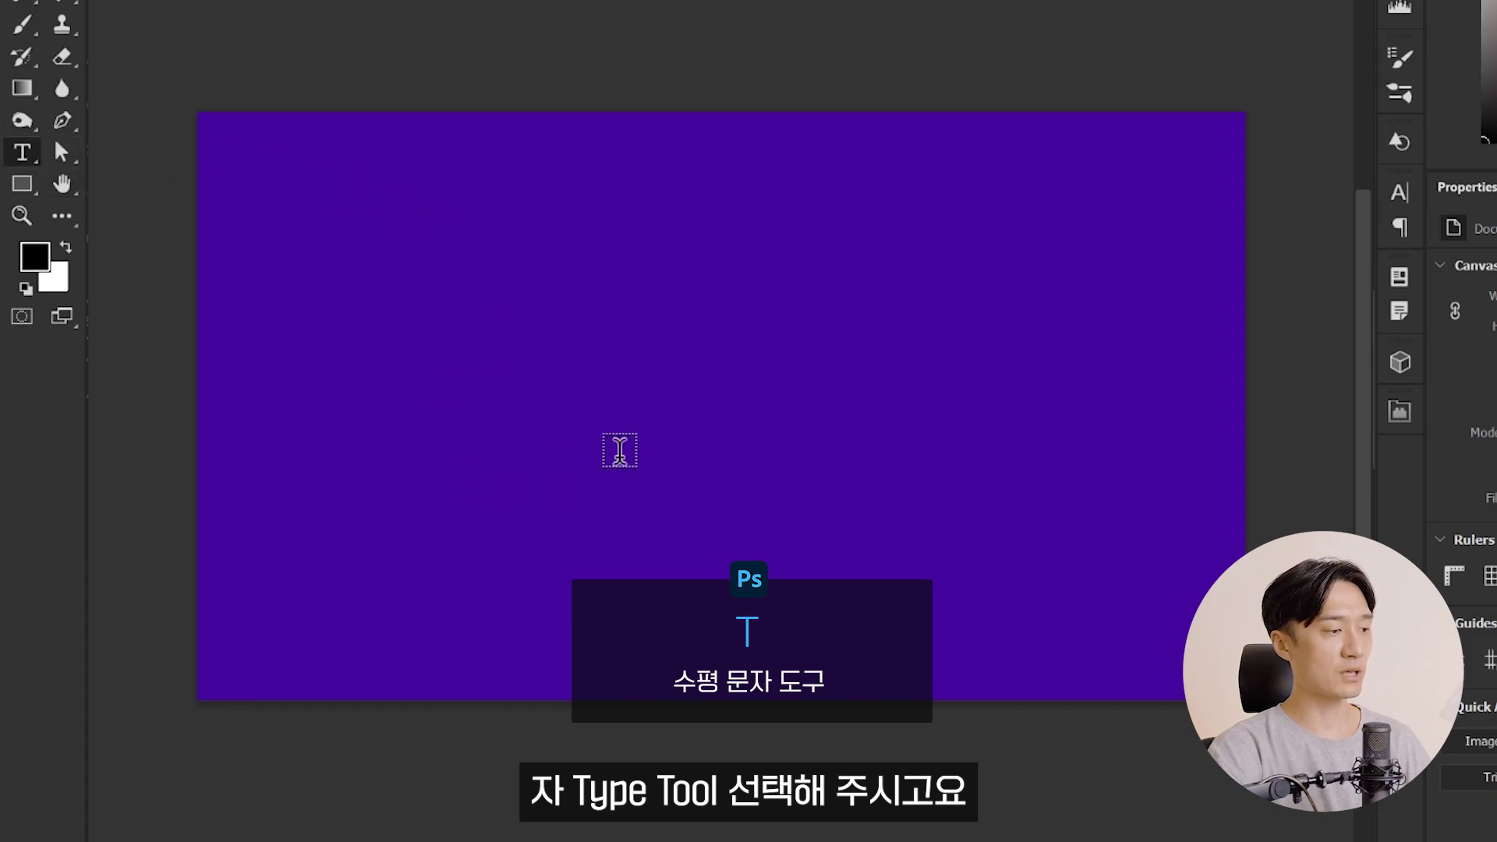
click(559, 418)
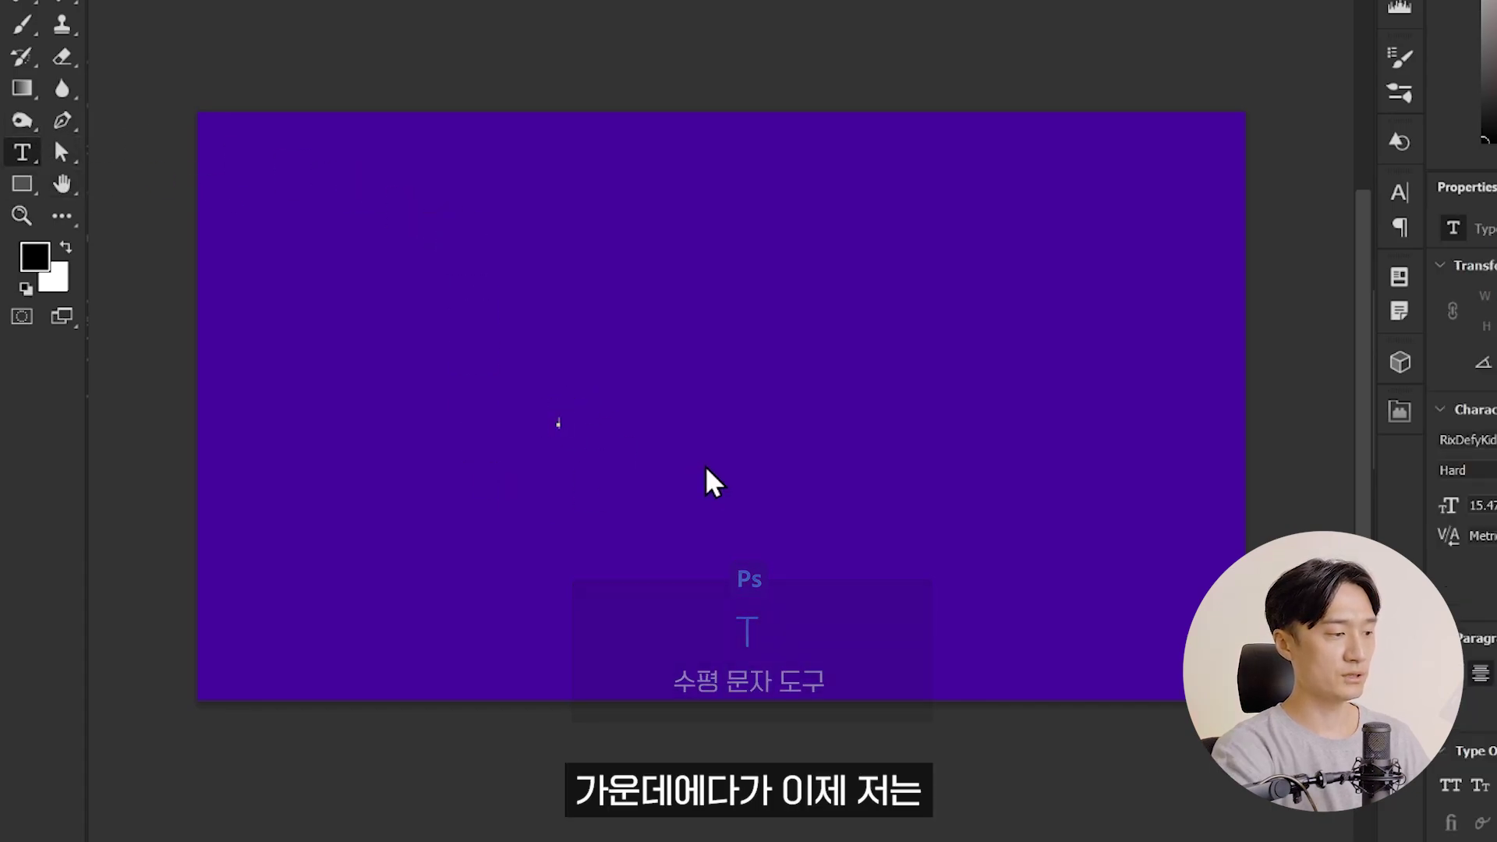
text(HOLE)
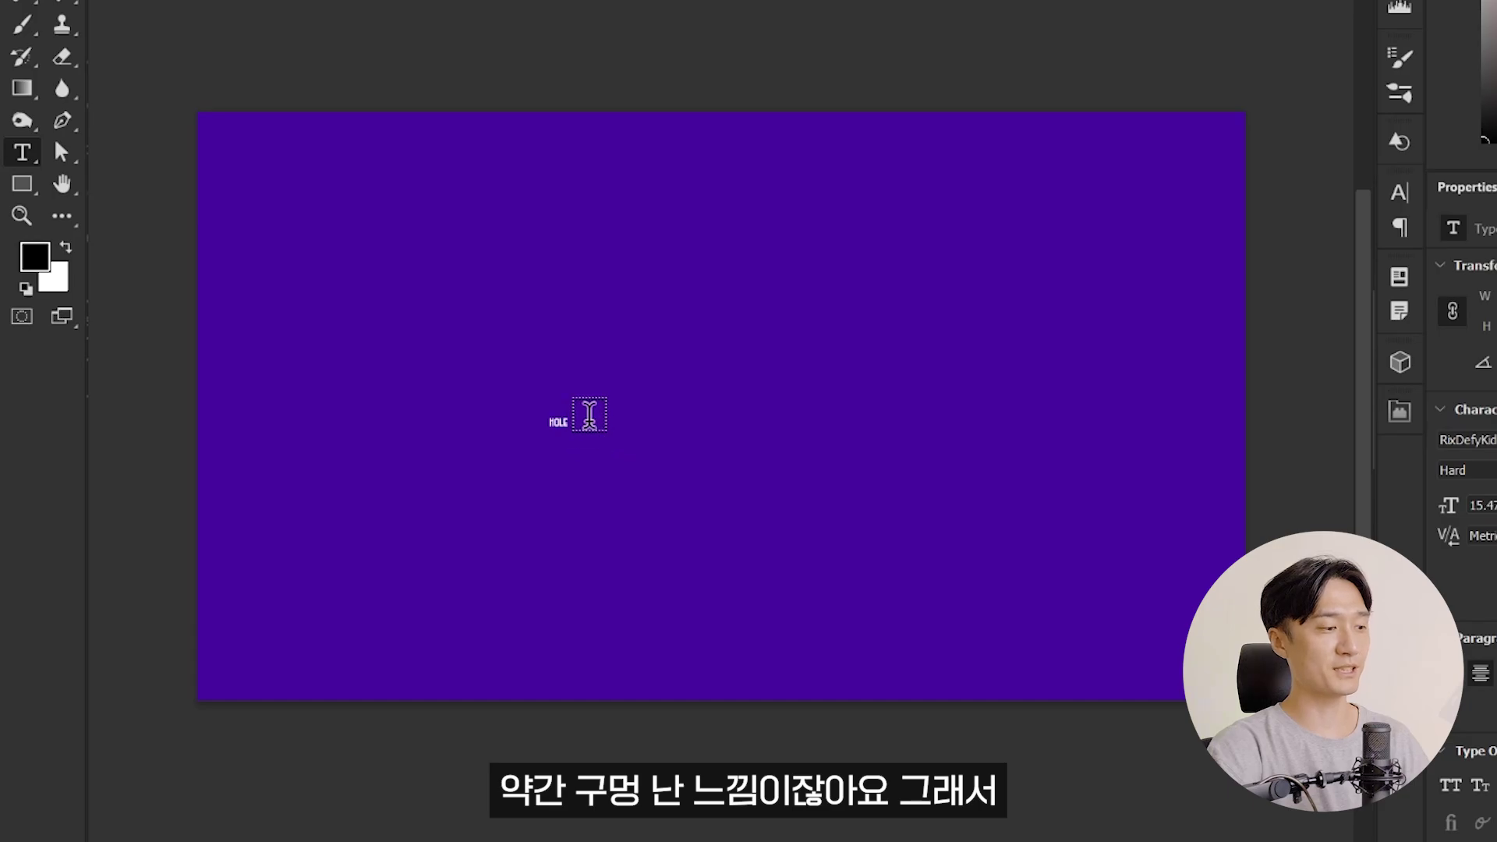
drag(568, 417, 1089, 135)
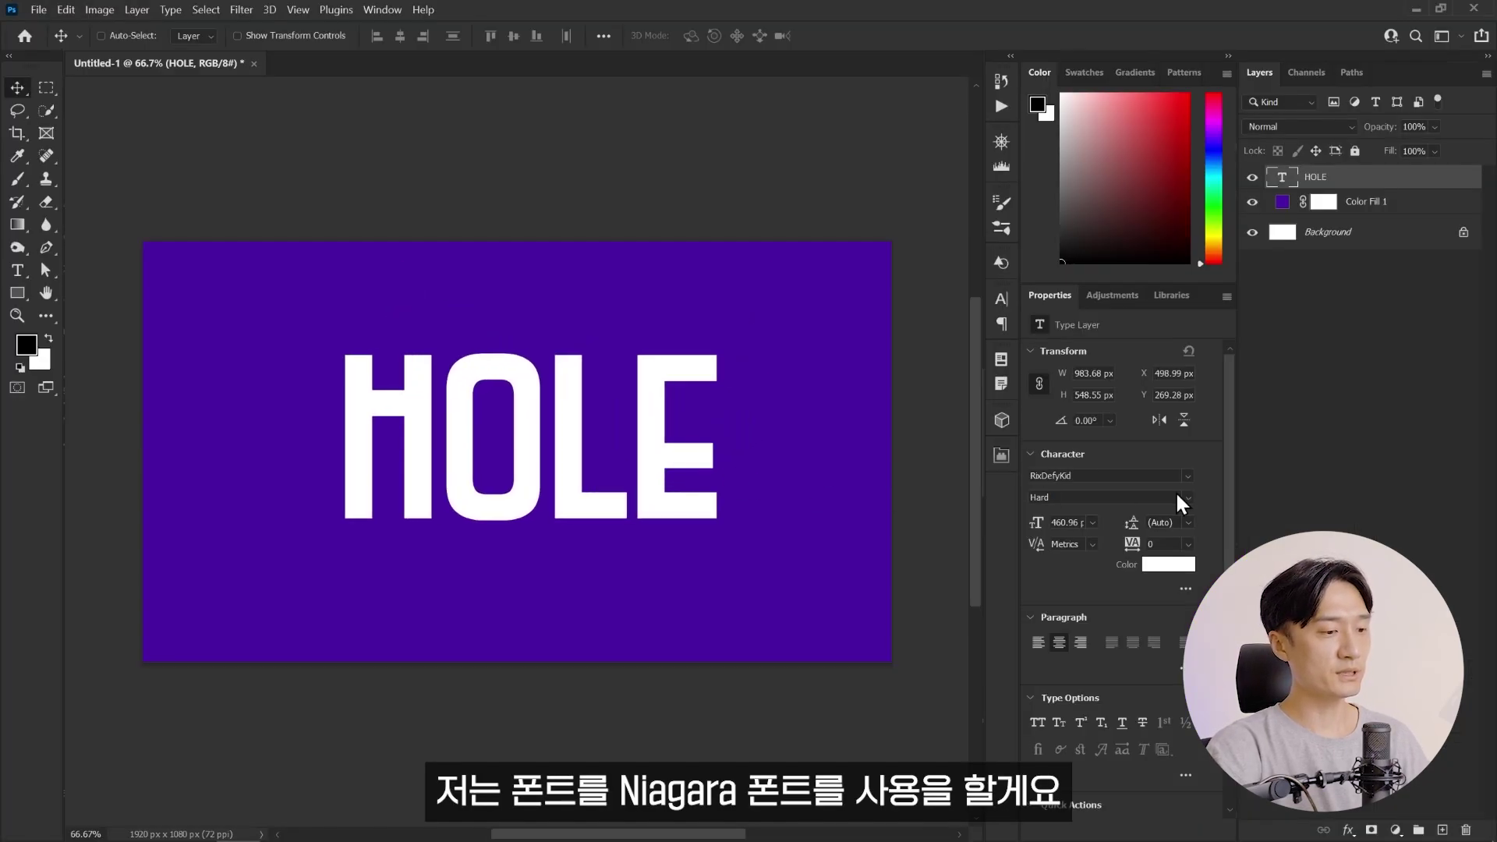
click(1134, 475)
text(nia)
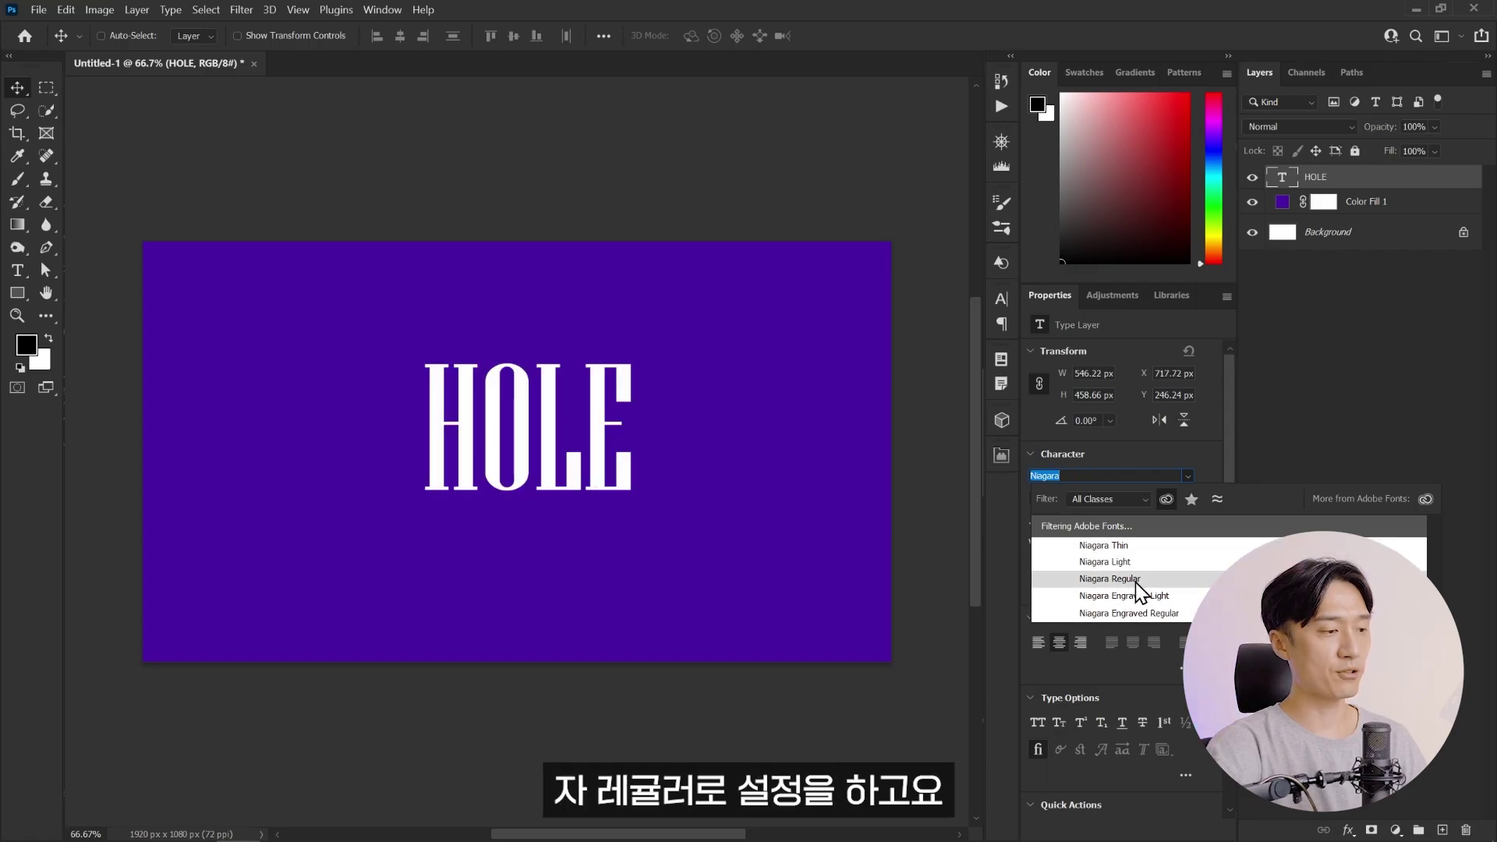
click(1127, 581)
- Scale the HOLE text up to about 707 pt and centre it on the canvas
key(ctrl+t)
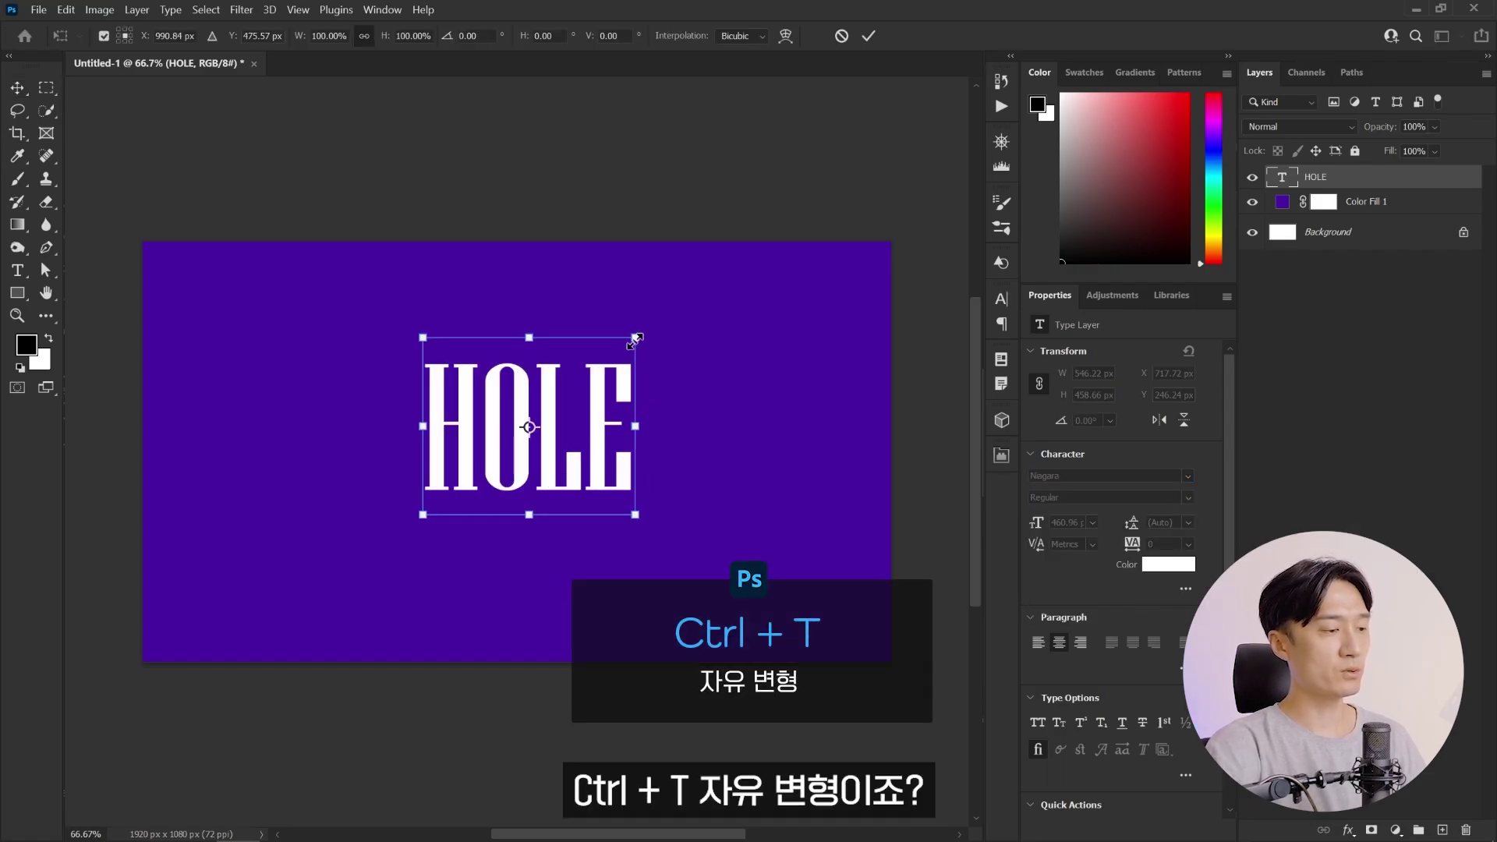
drag(637, 339, 745, 248)
drag(714, 331, 646, 404)
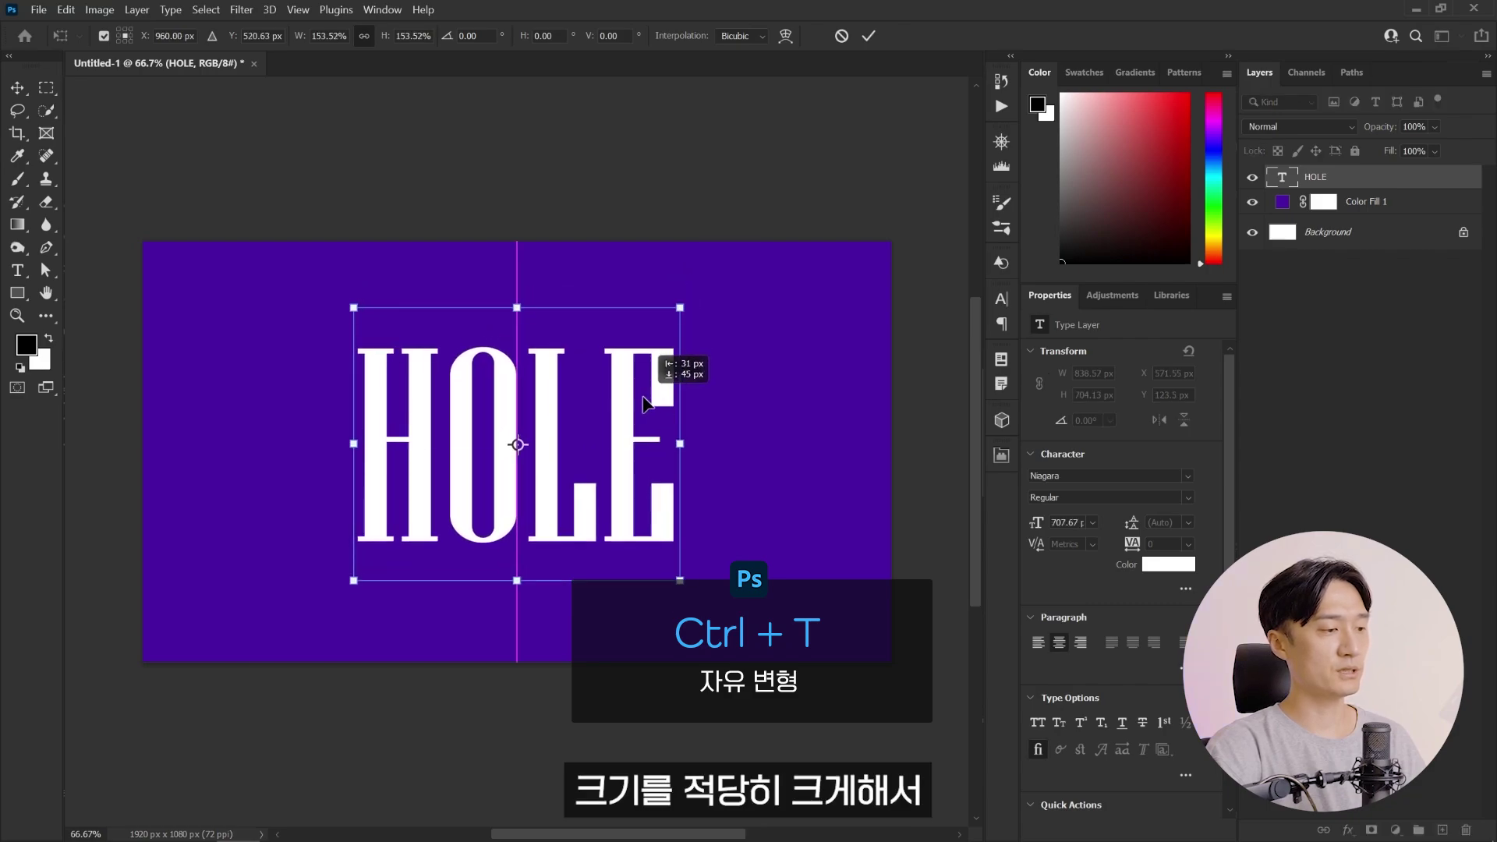
key(Return)
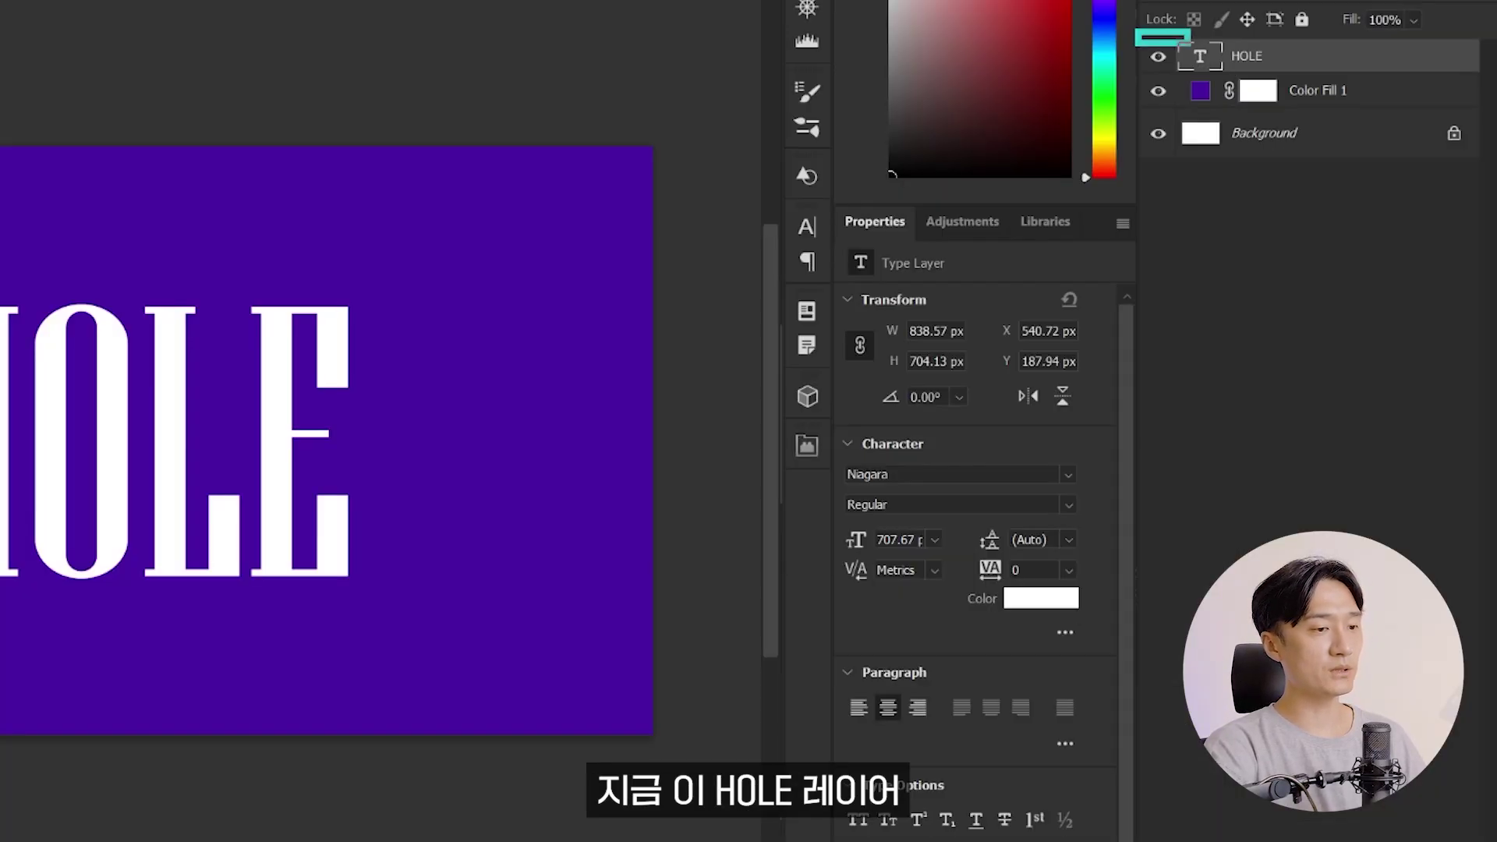
- Give HOLE a Color Overlay in a slightly brighter background purple, and enable Stroke
double_click(1341, 63)
drag(741, 58, 714, 138)
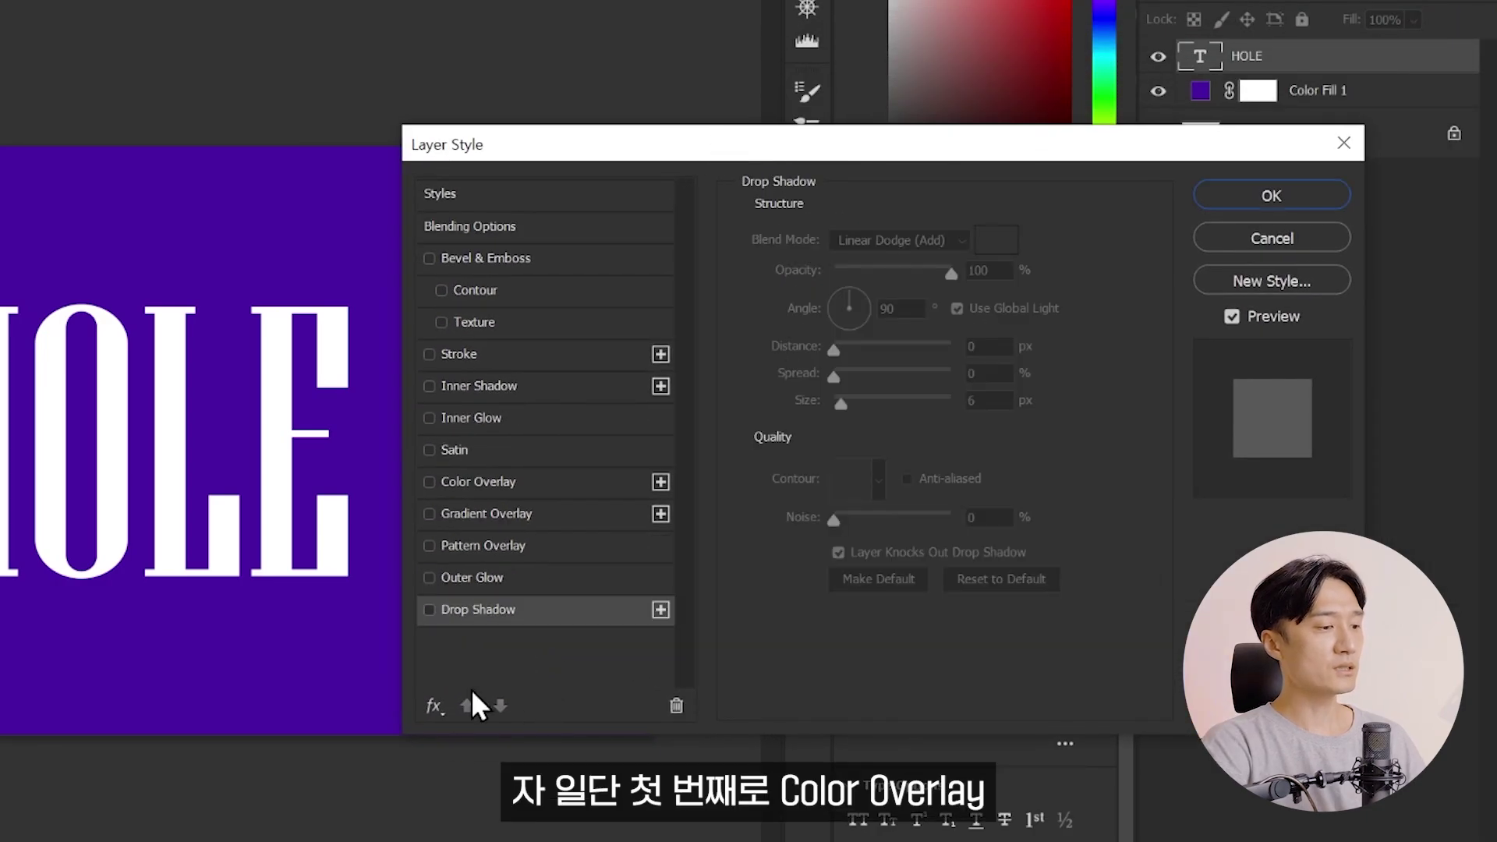
click(466, 482)
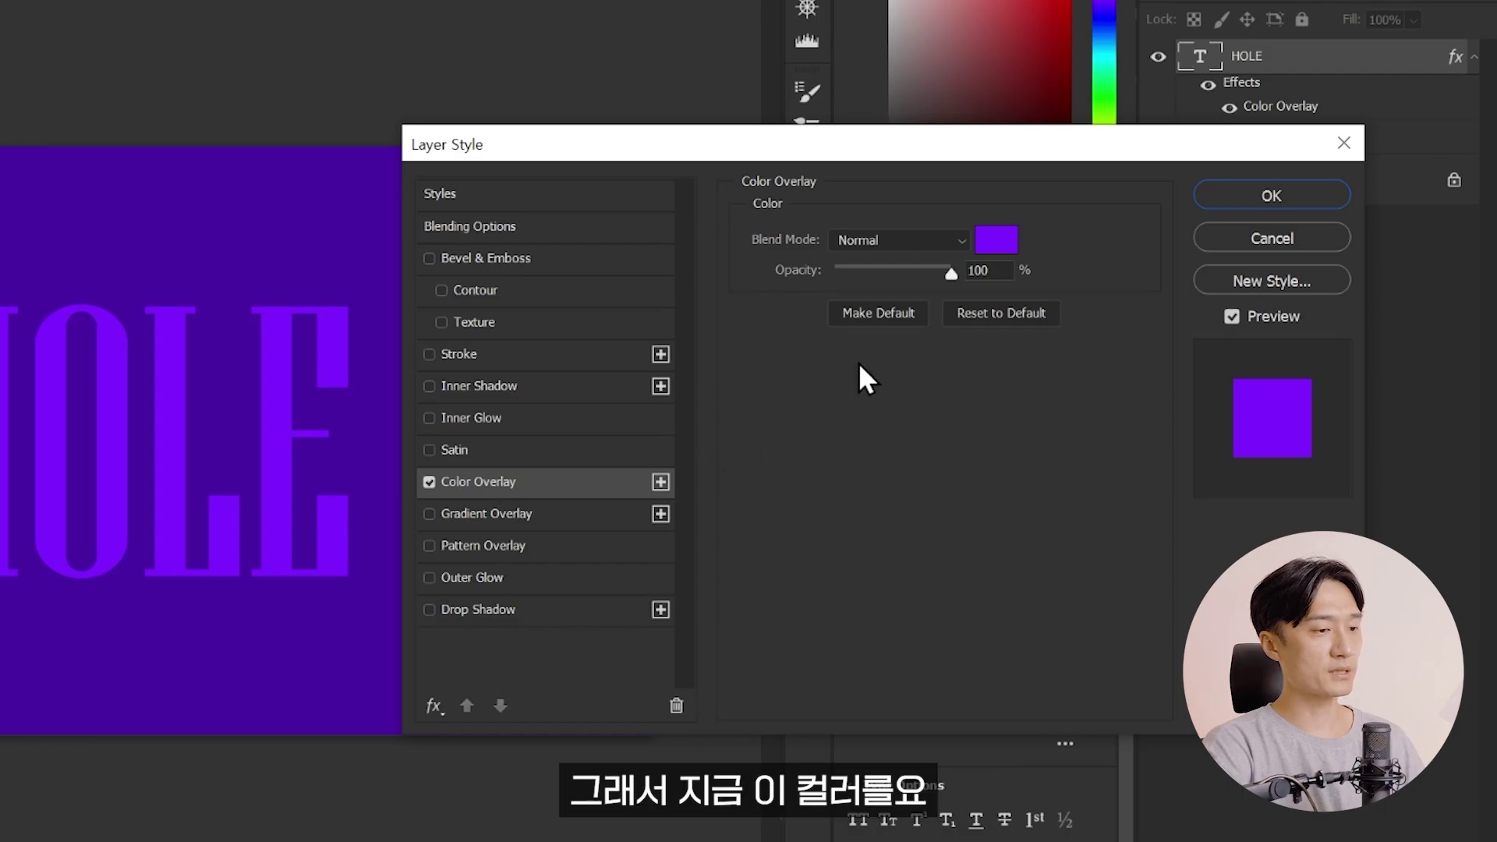
click(987, 248)
click(343, 230)
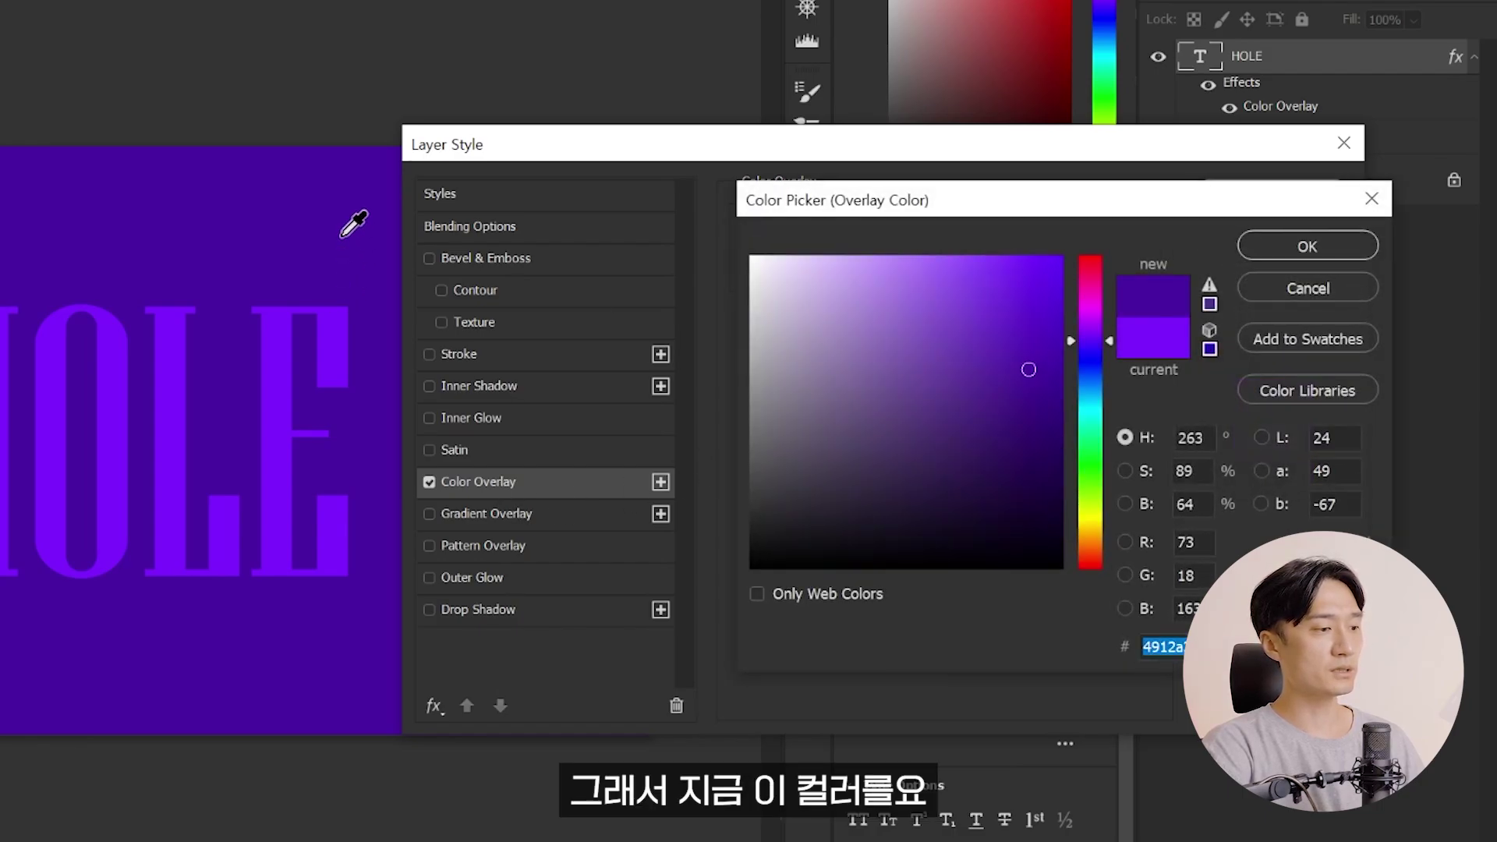
drag(1052, 322, 991, 276)
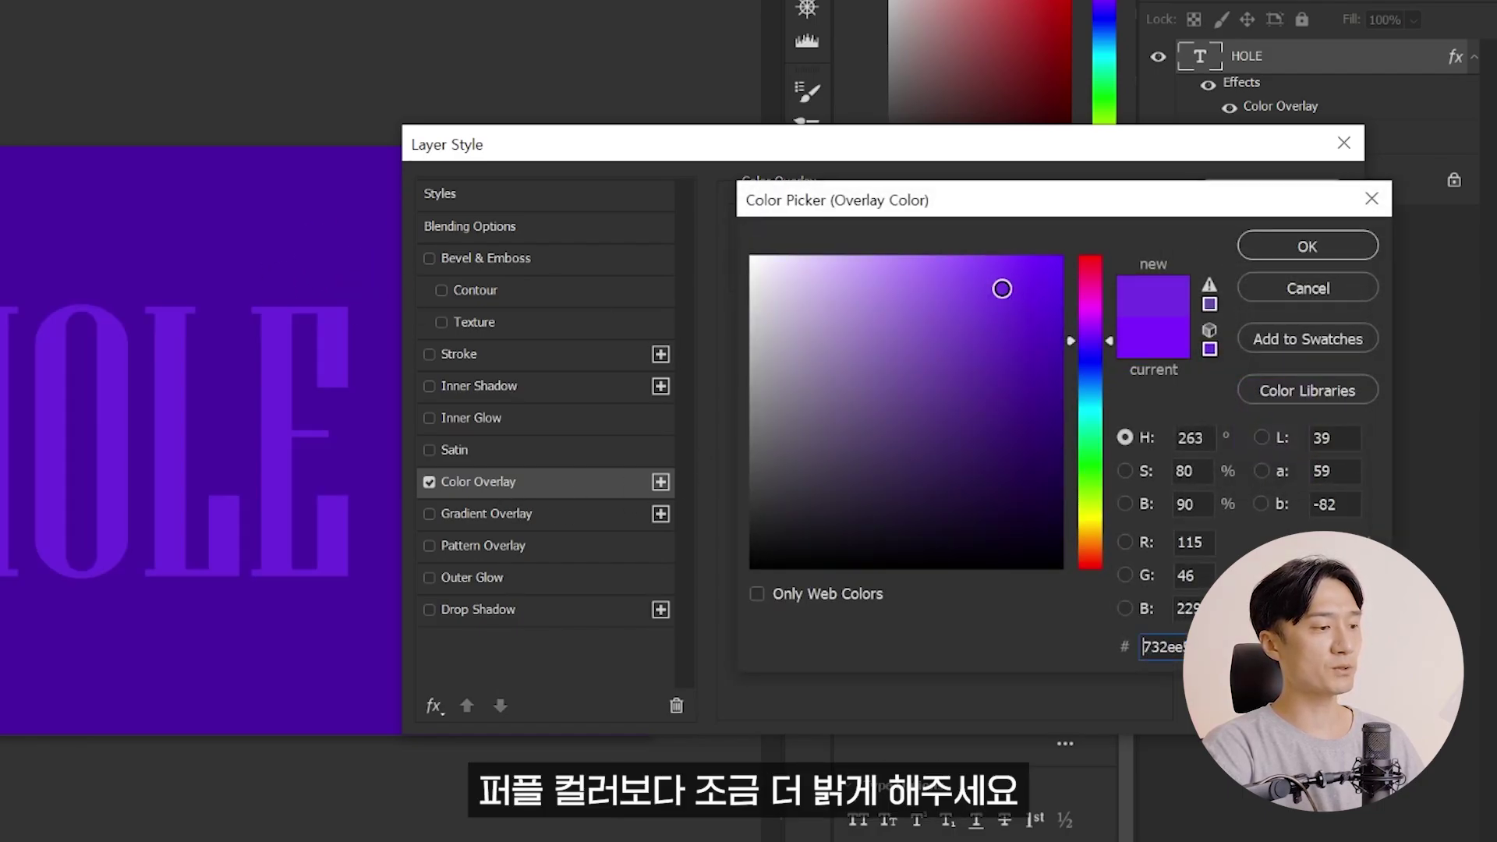
click(1000, 287)
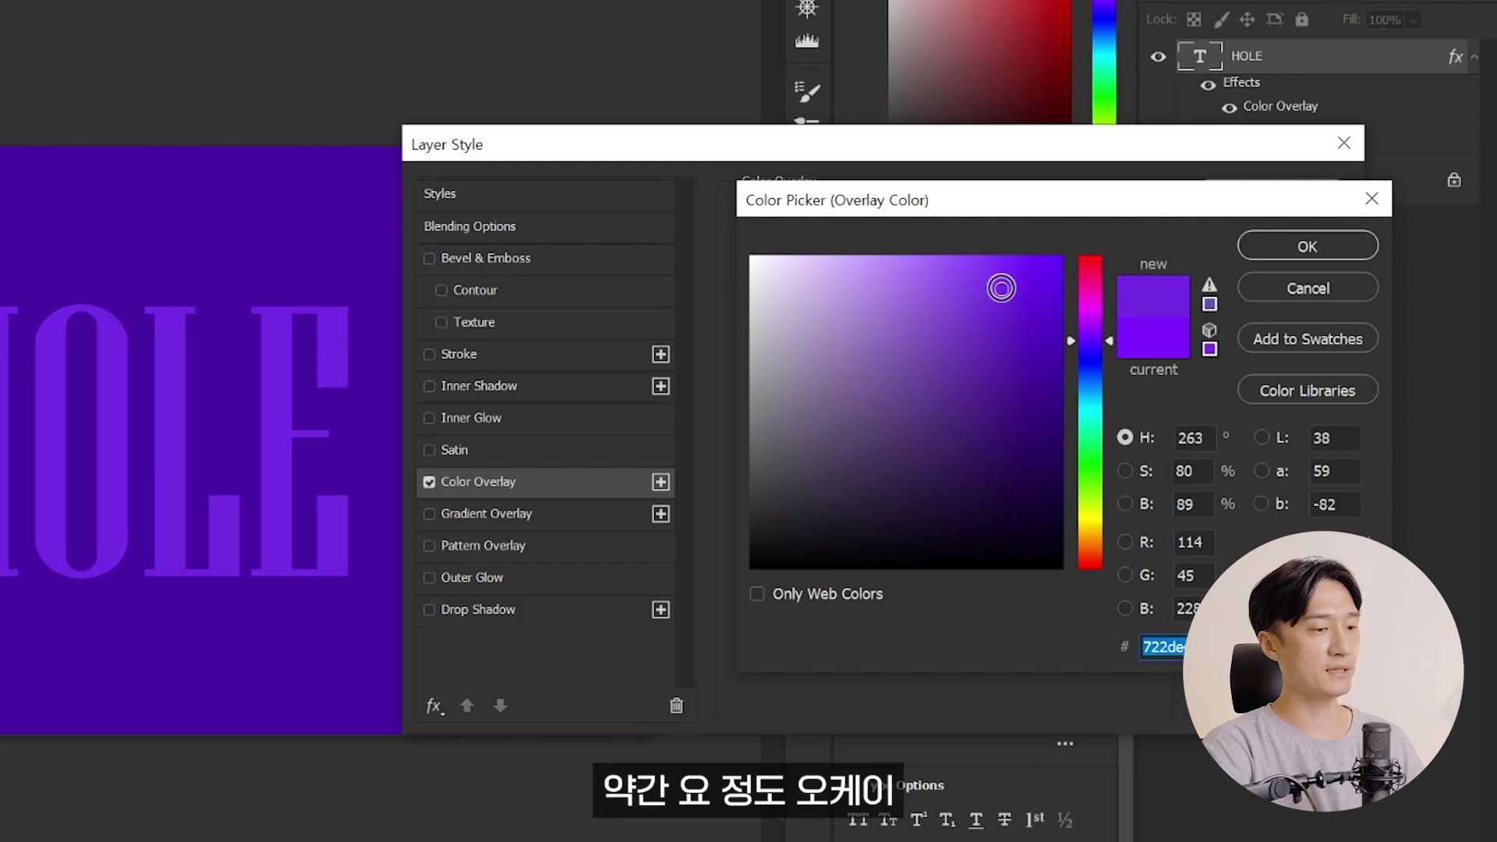
click(1268, 245)
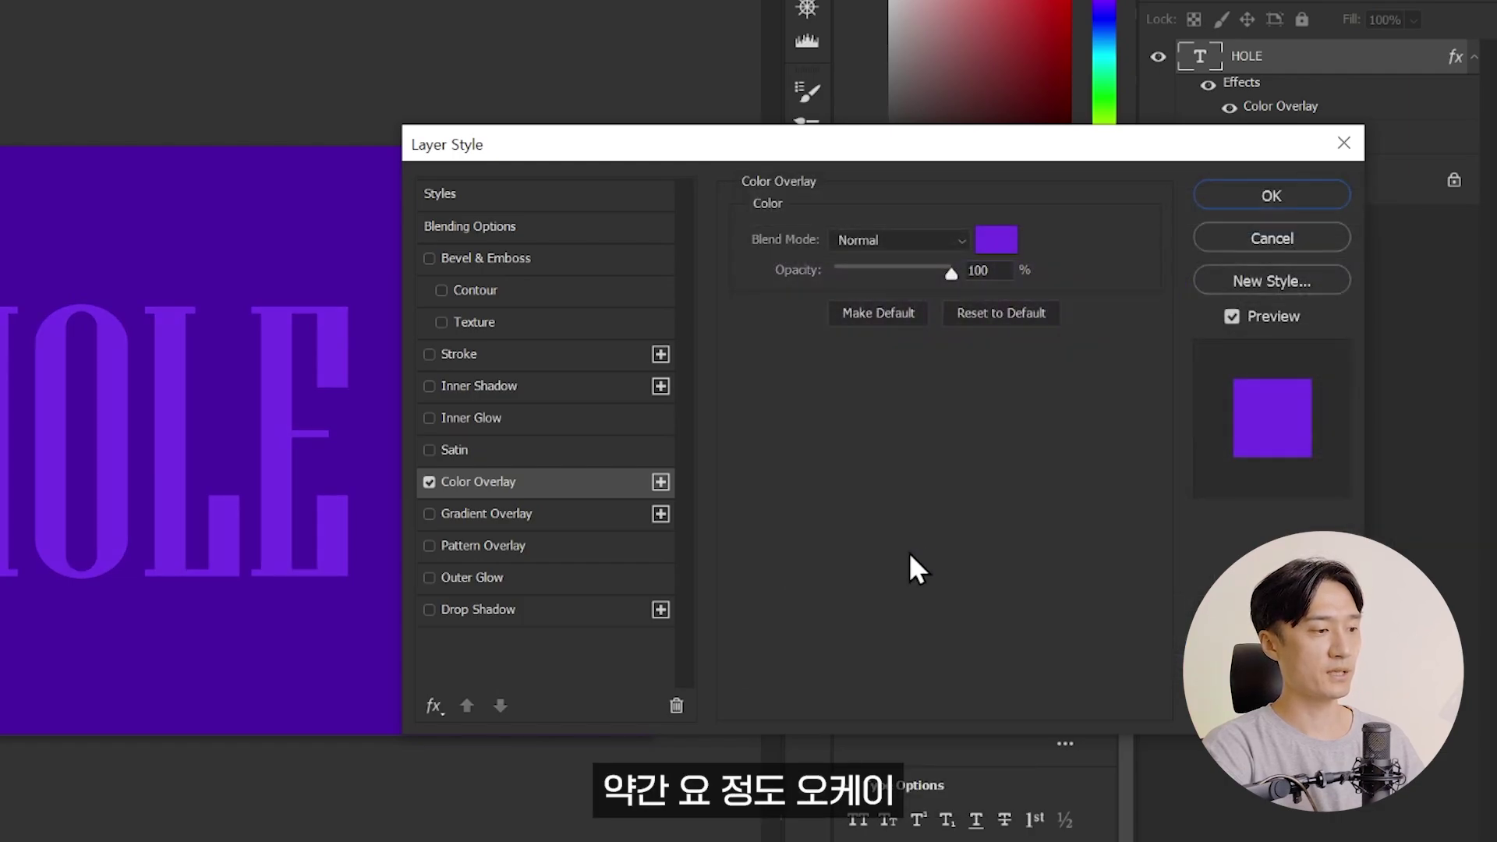
click(454, 354)
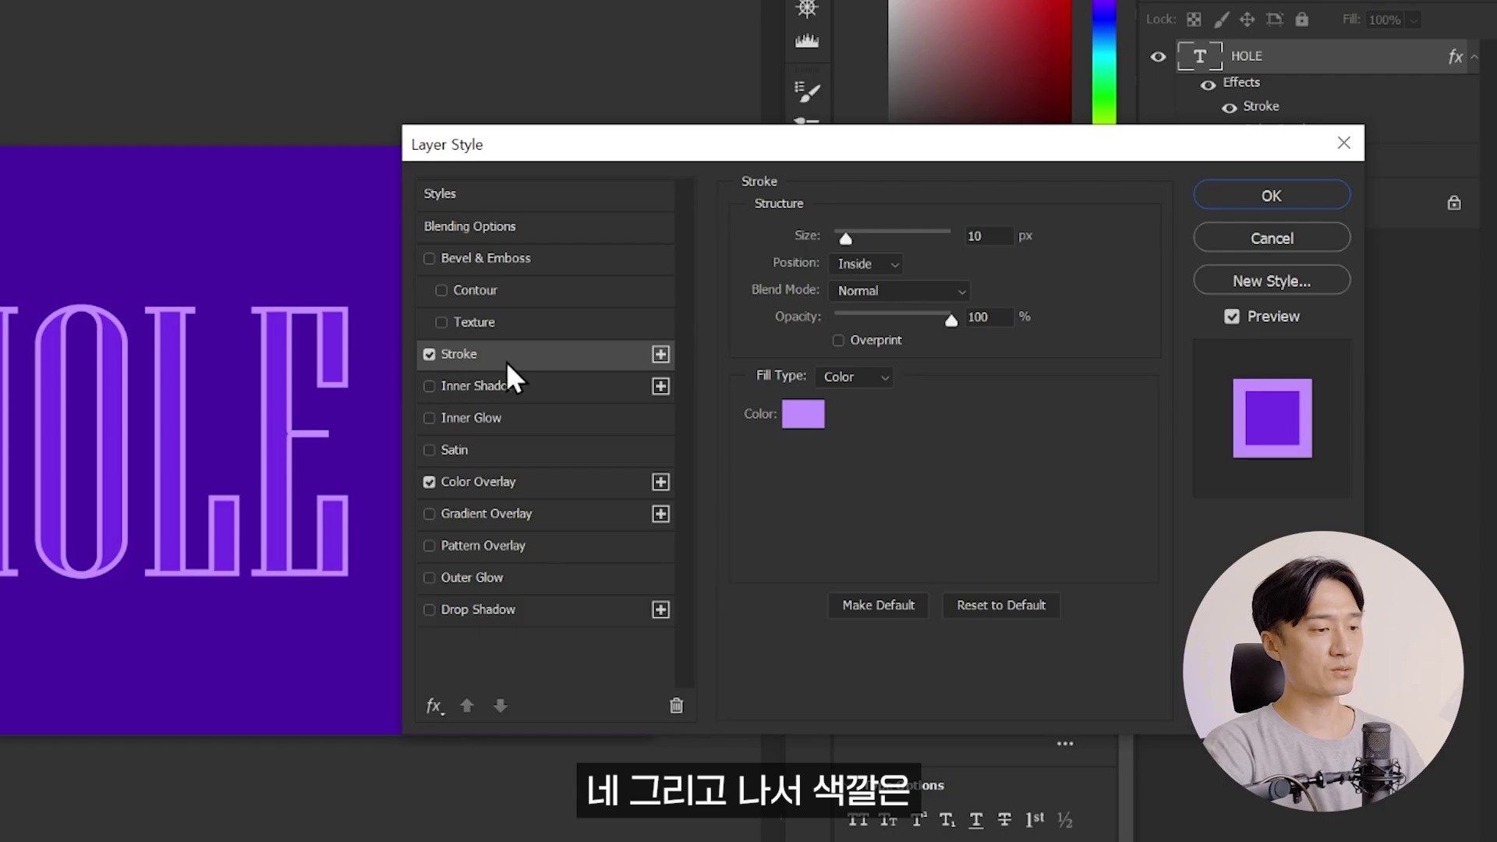
- Change the 10 px inside stroke colour to a light purple (about ad7bff)
click(798, 428)
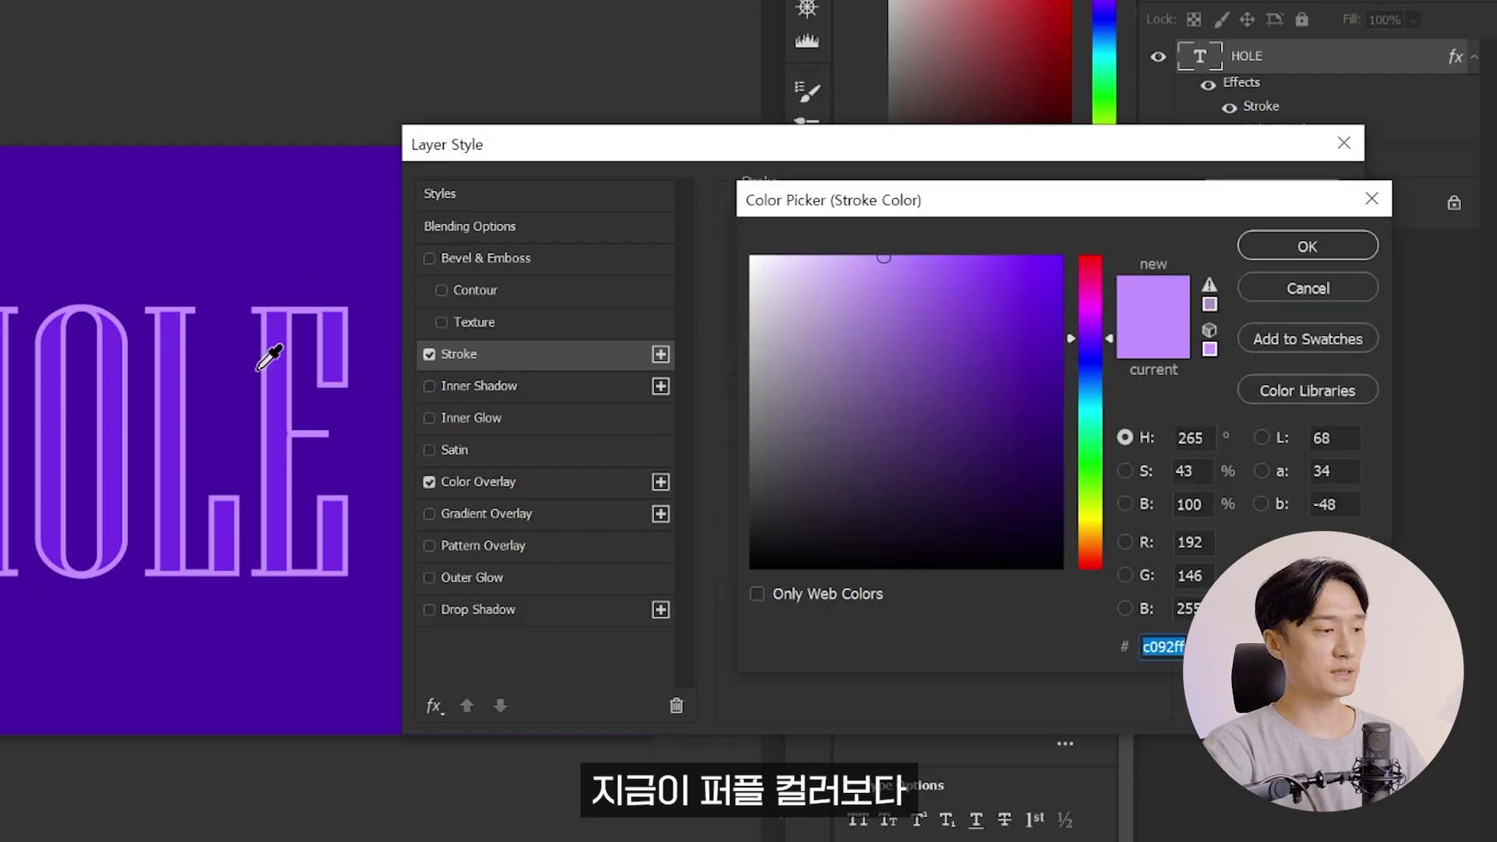
text(ffffff)
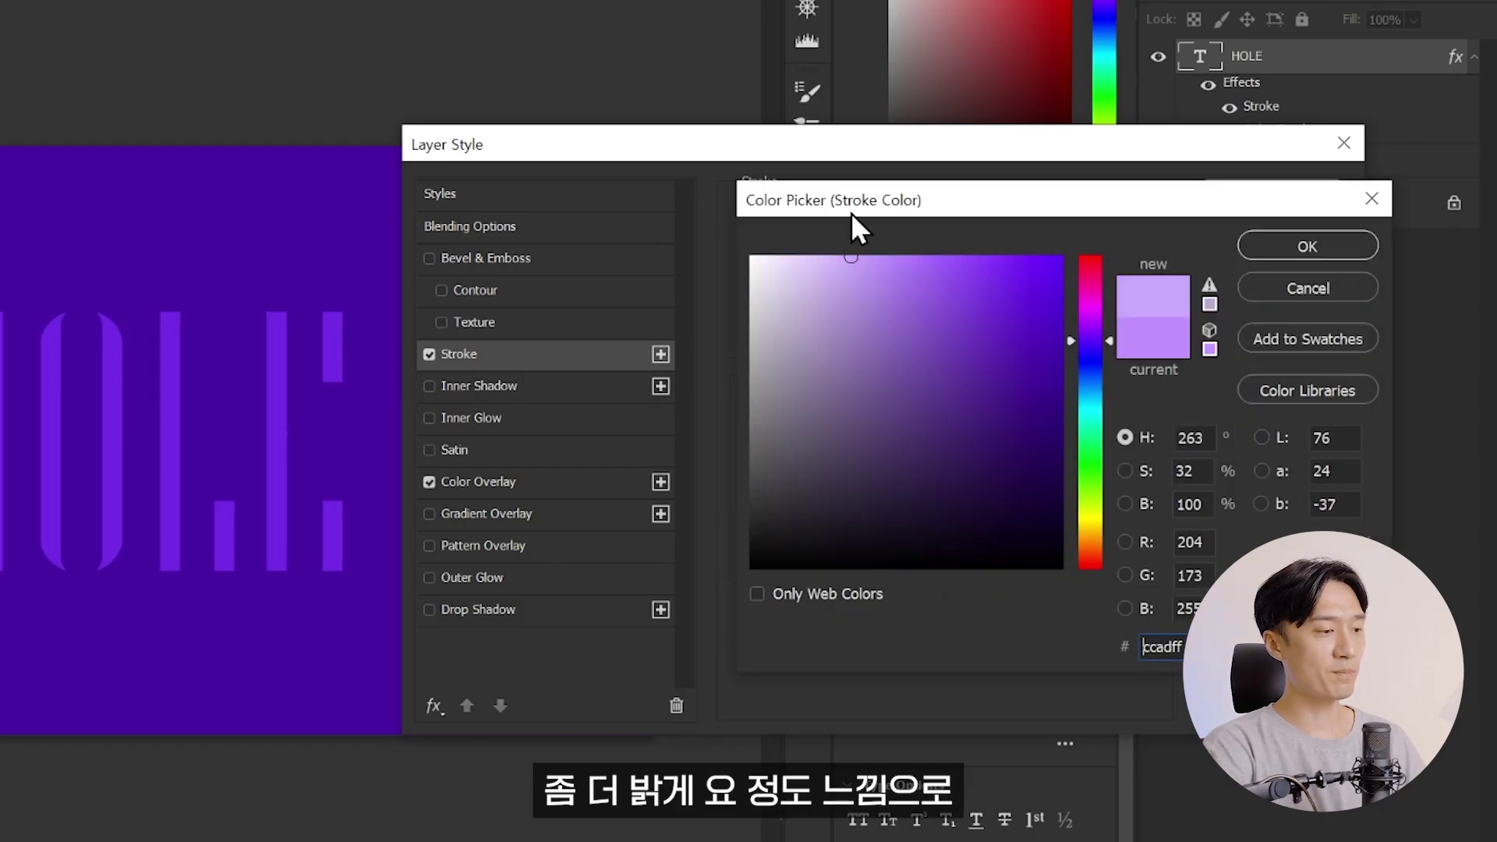
drag(857, 265, 912, 257)
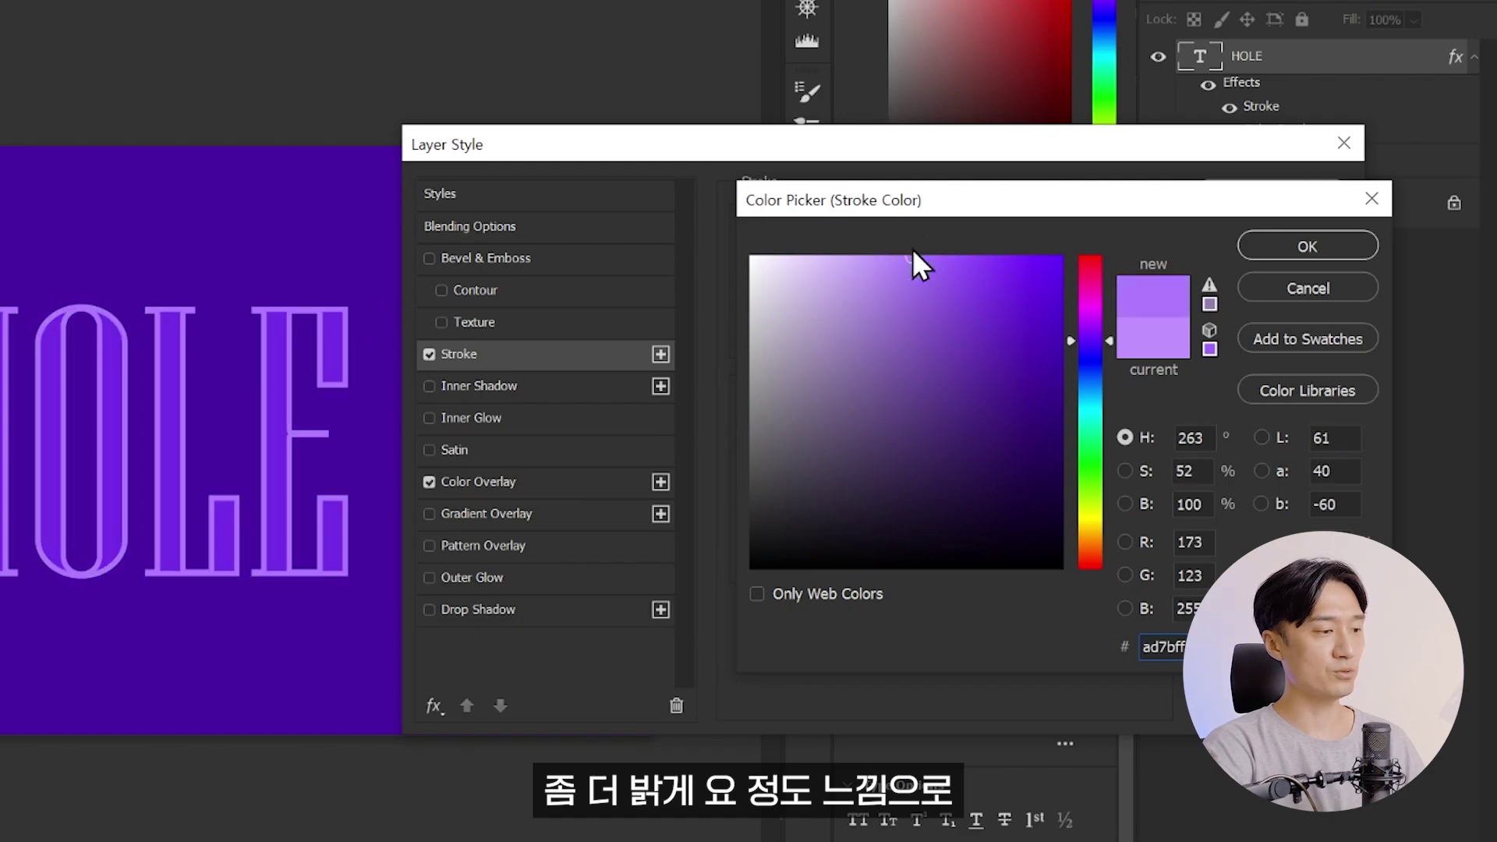
click(1313, 244)
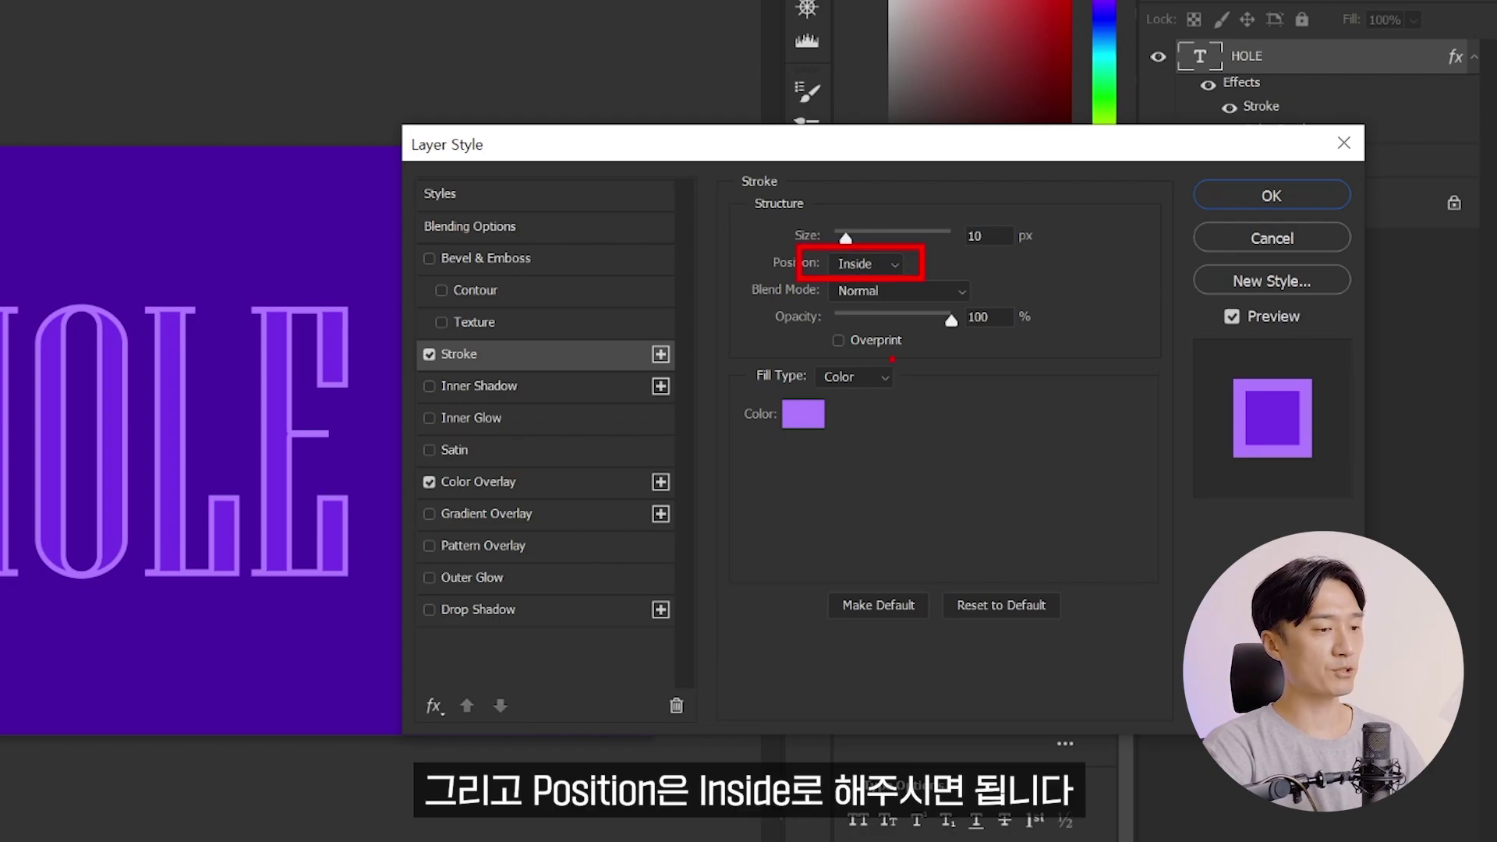
- Add a Hard Light inner shadow to HOLE: 15% opacity, 50 px distance, 0 px size
click(476, 384)
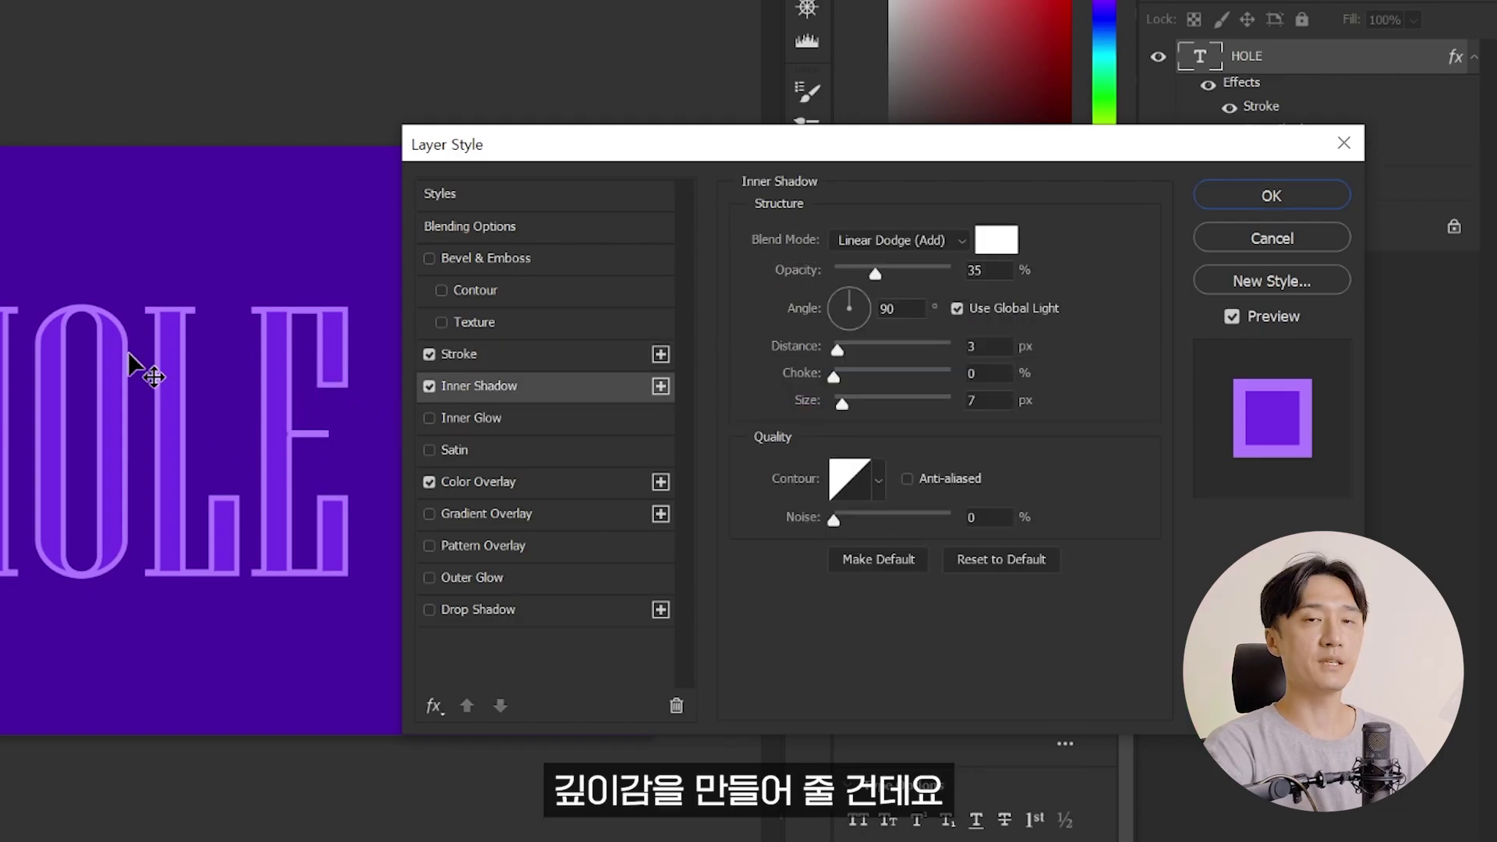
click(1001, 560)
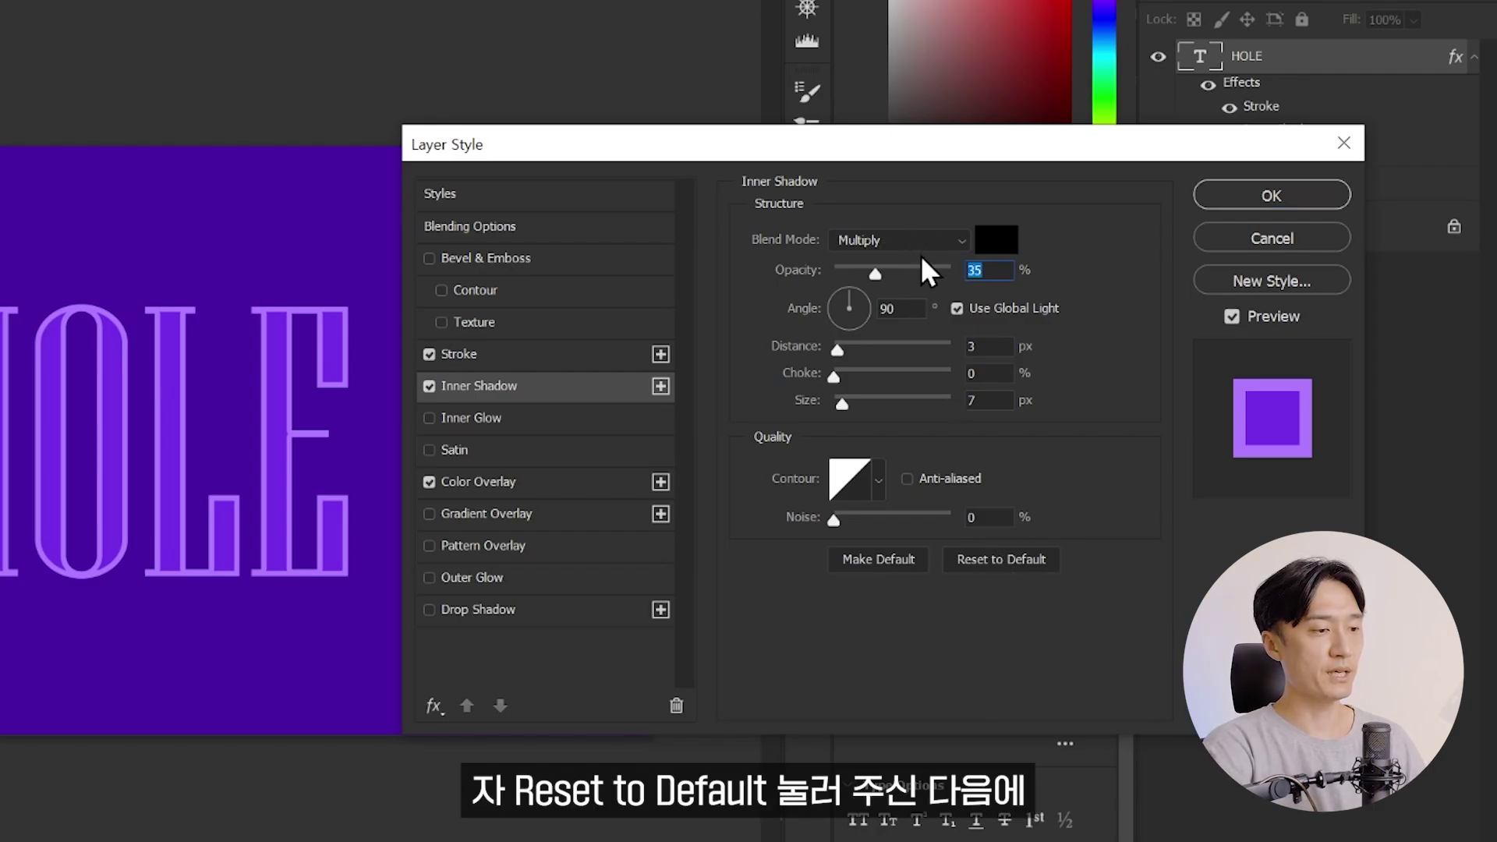
click(898, 242)
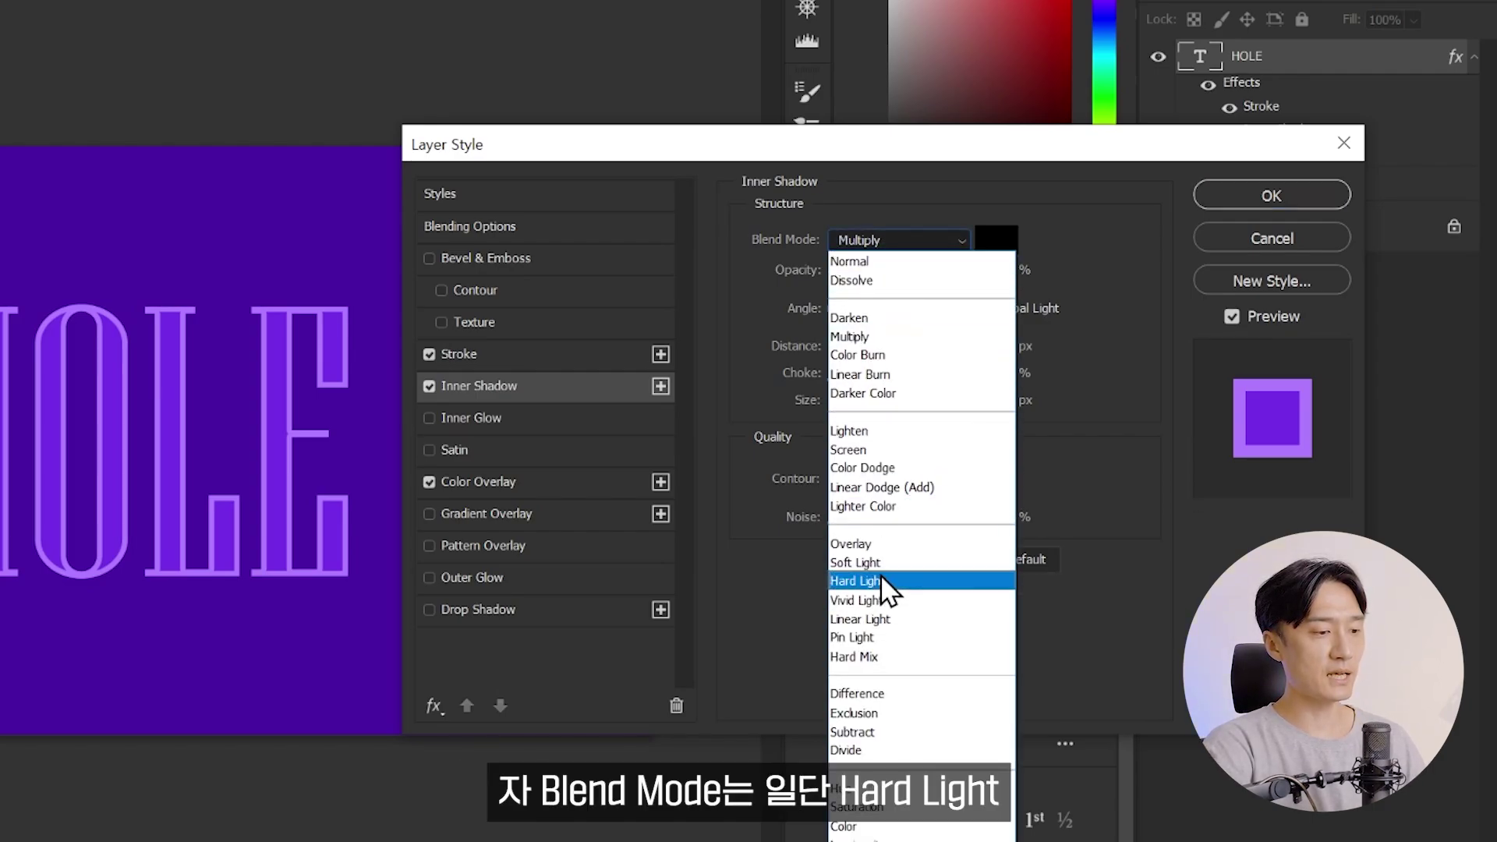
click(886, 583)
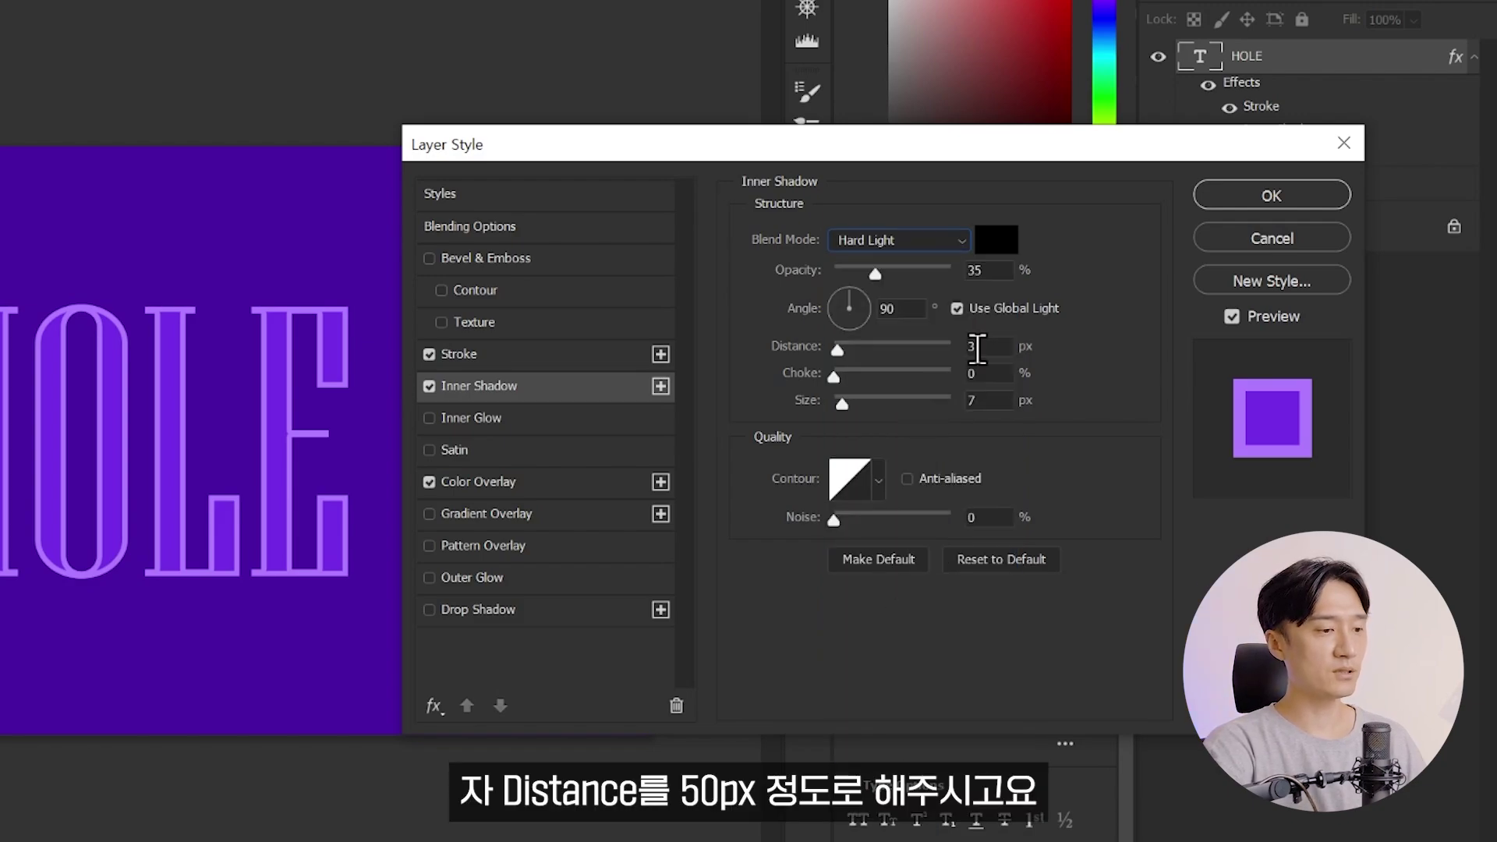
text(50)
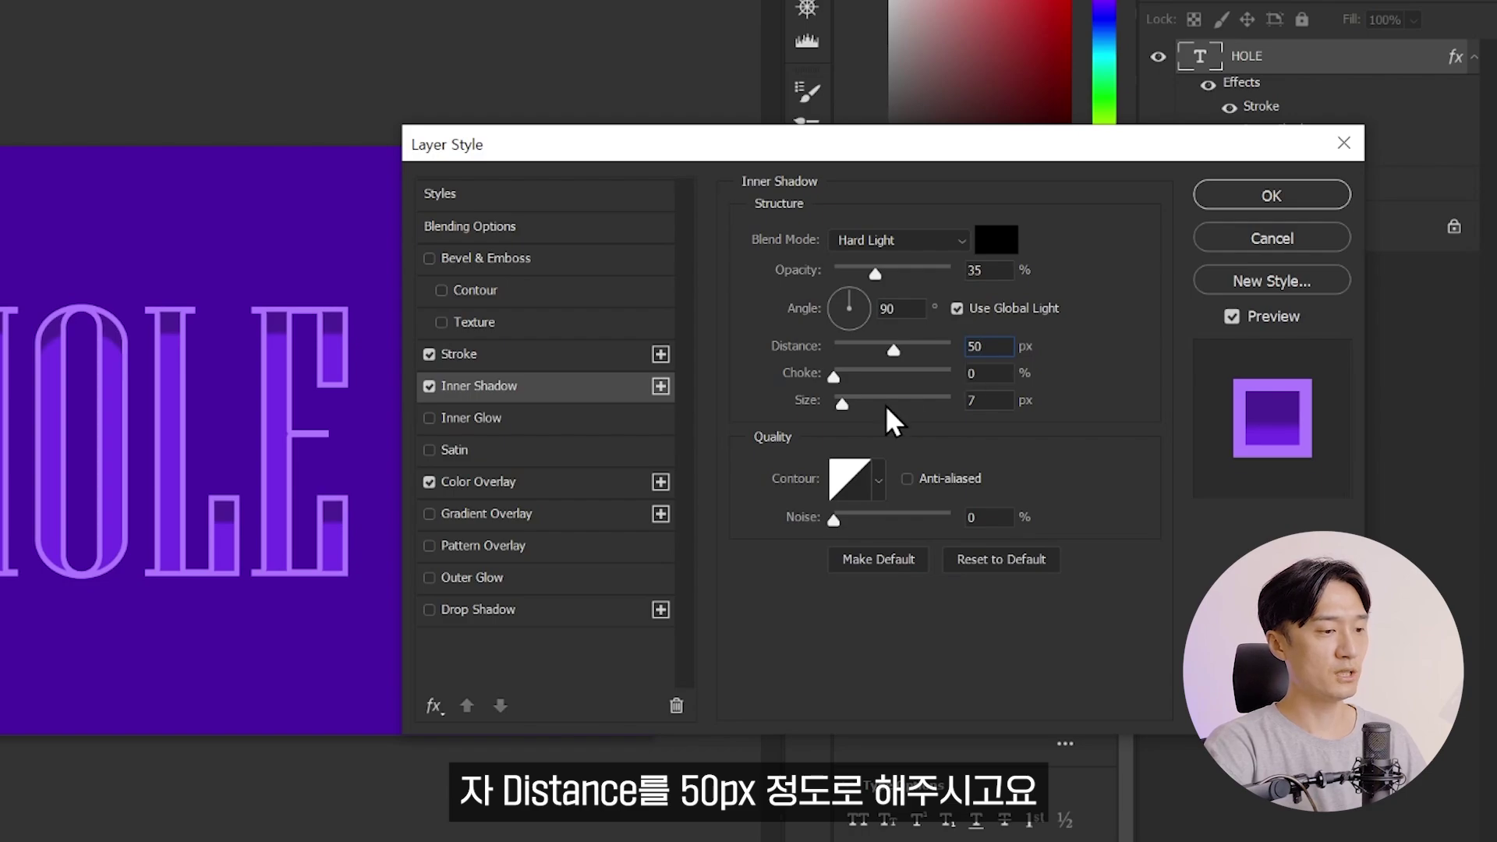
drag(842, 404, 715, 418)
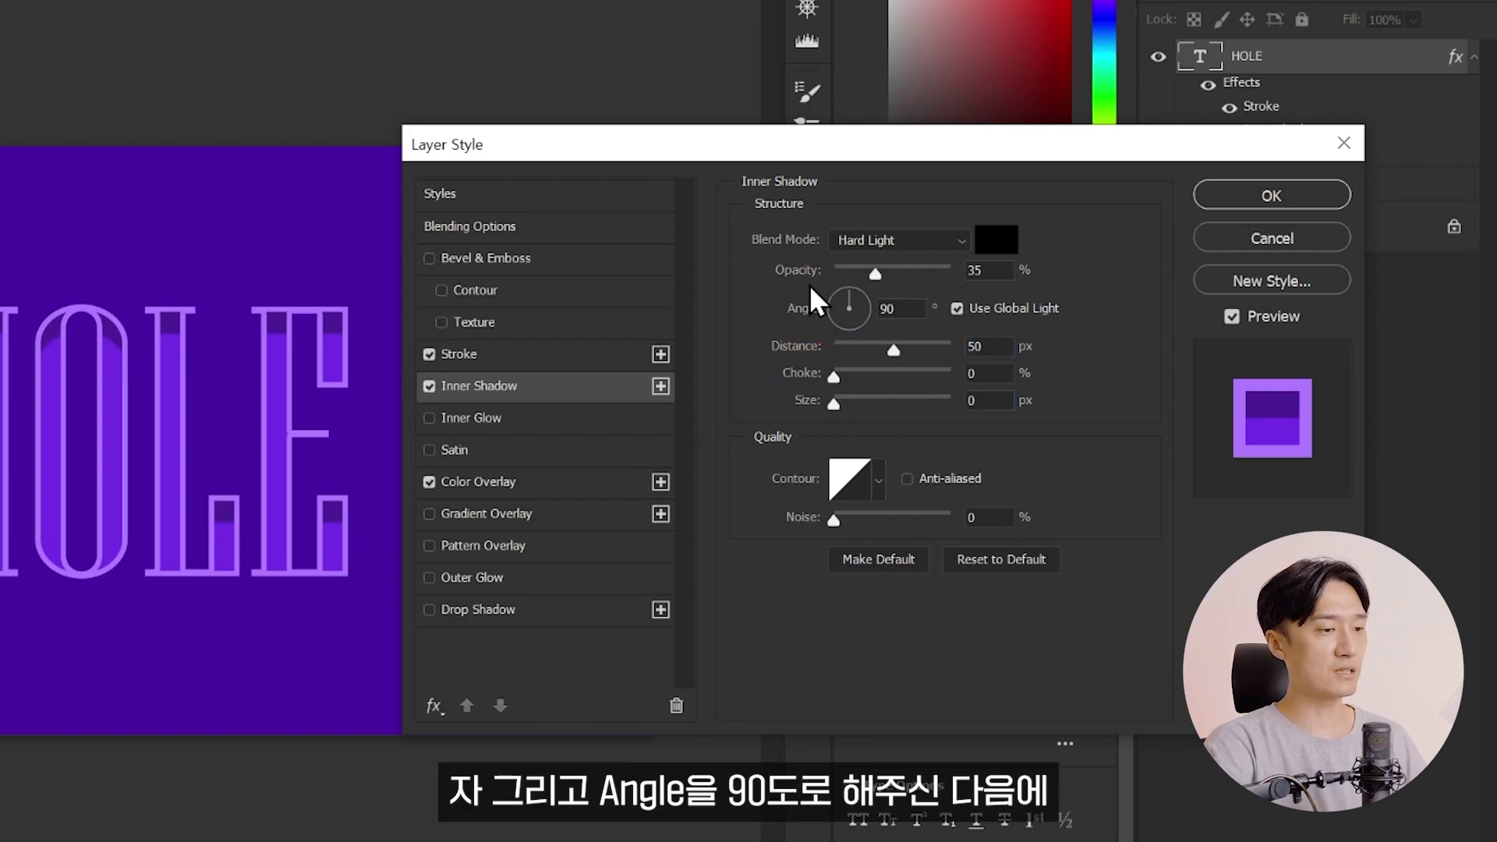
double_click(987, 270)
text(15)
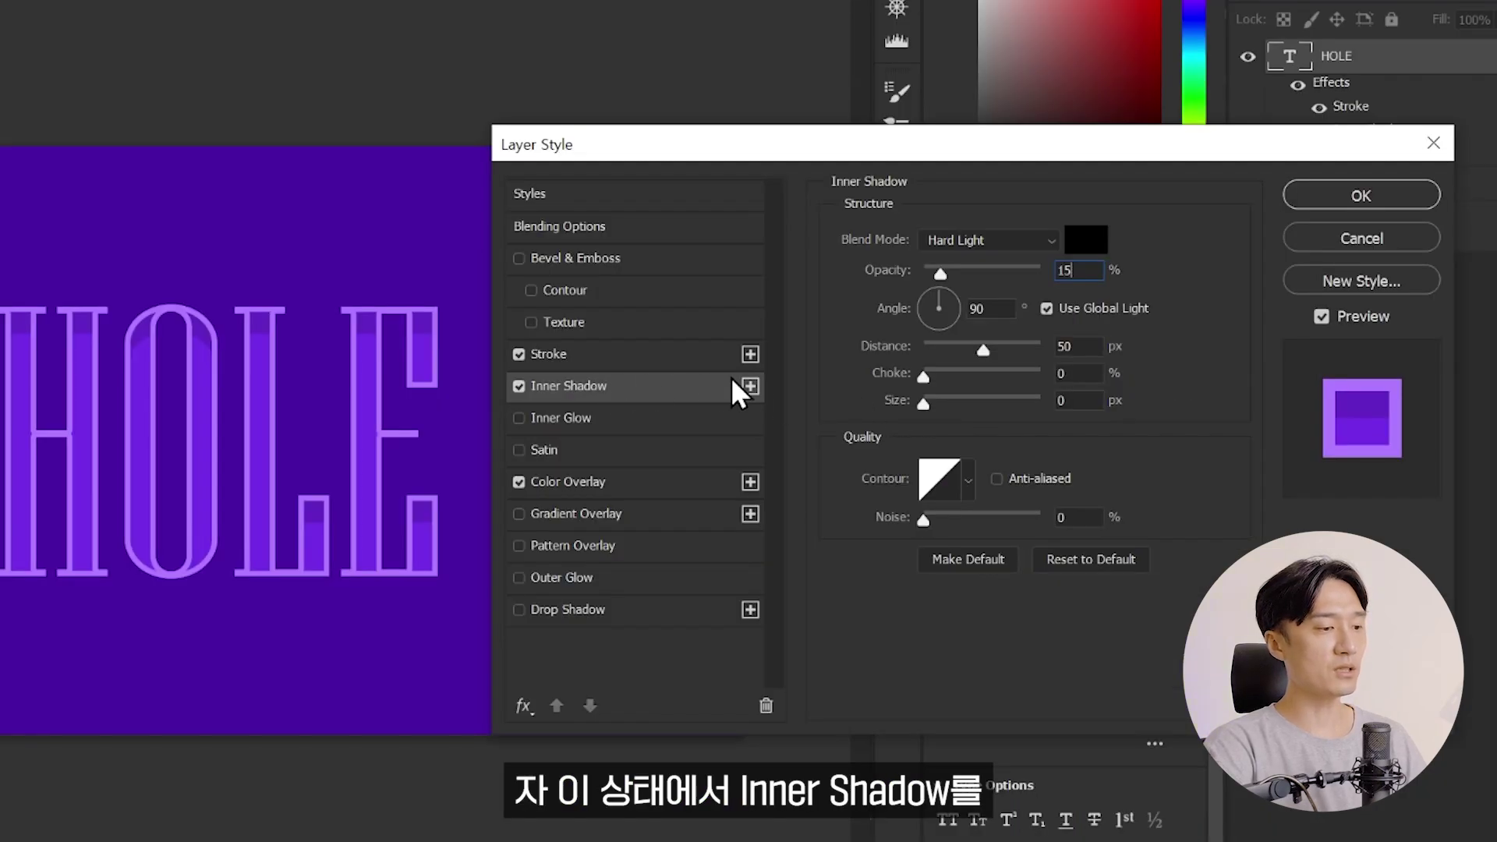
- Add a second inner shadow at 75% opacity, 25 px distance, 50 px size, and apply
click(747, 385)
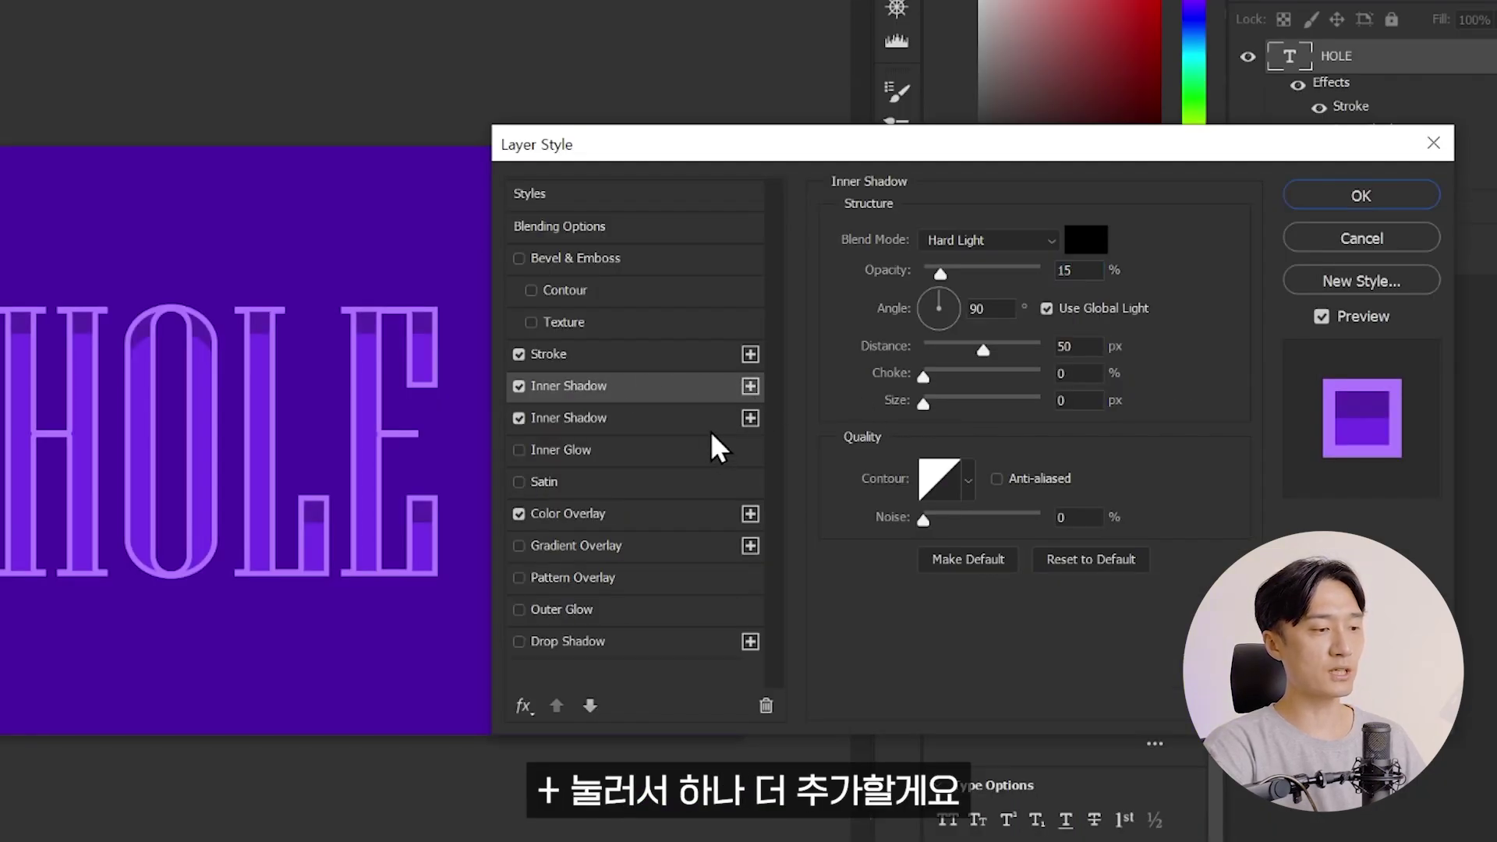
click(601, 424)
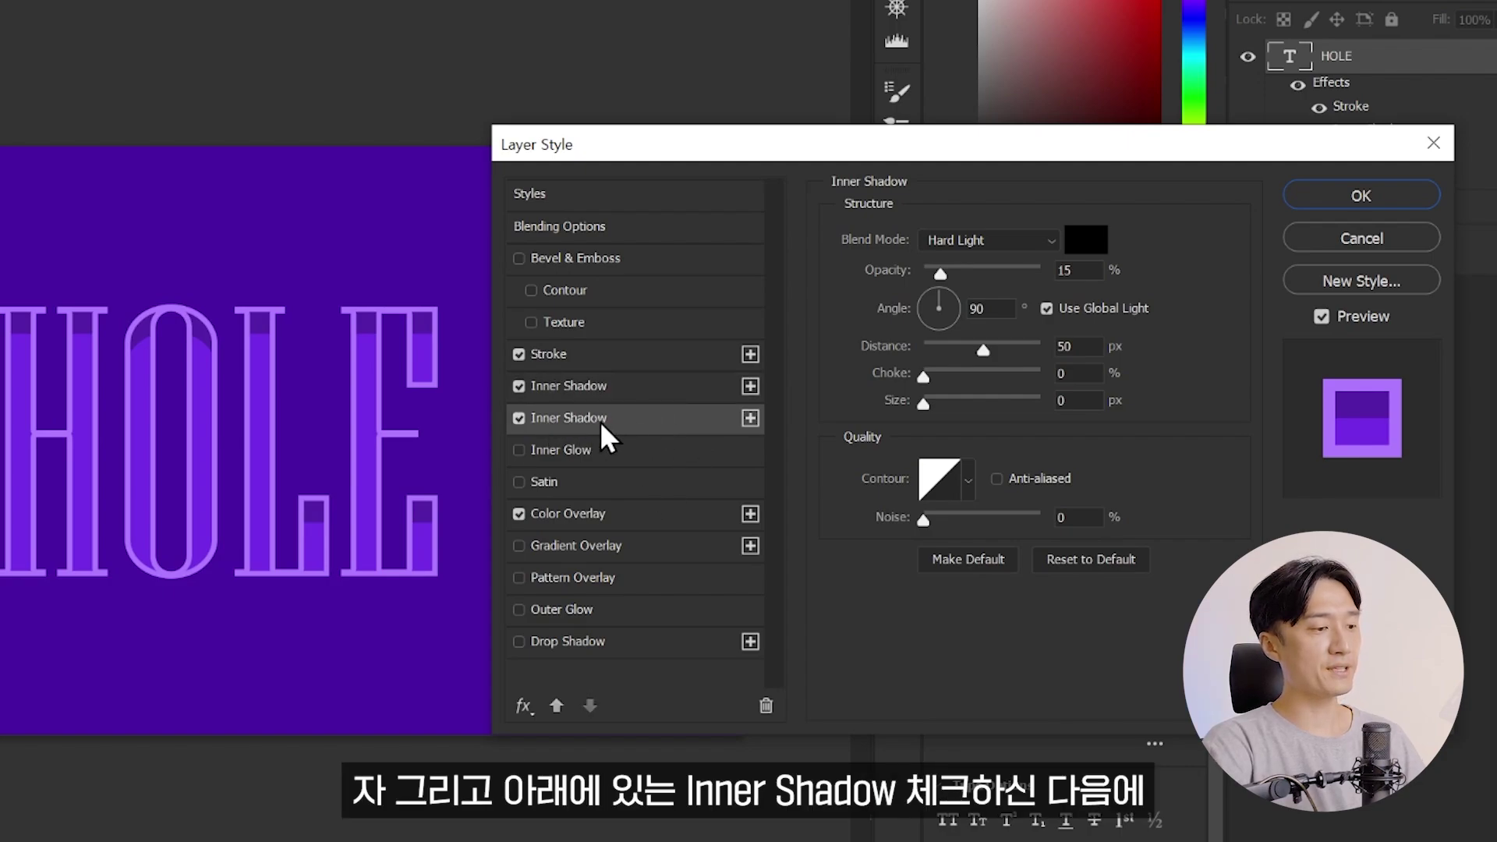
click(939, 273)
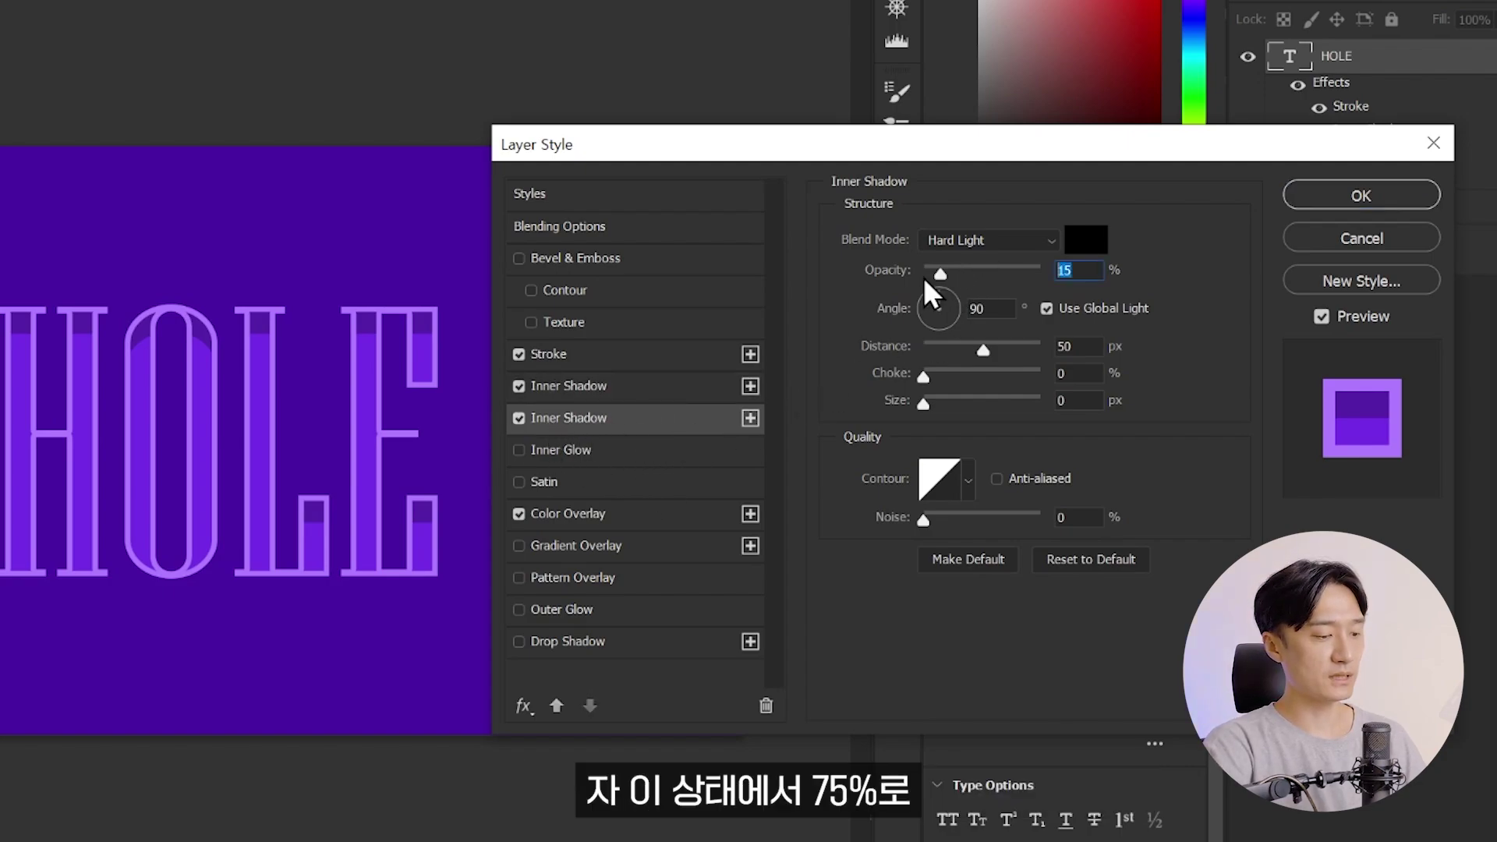
text(75)
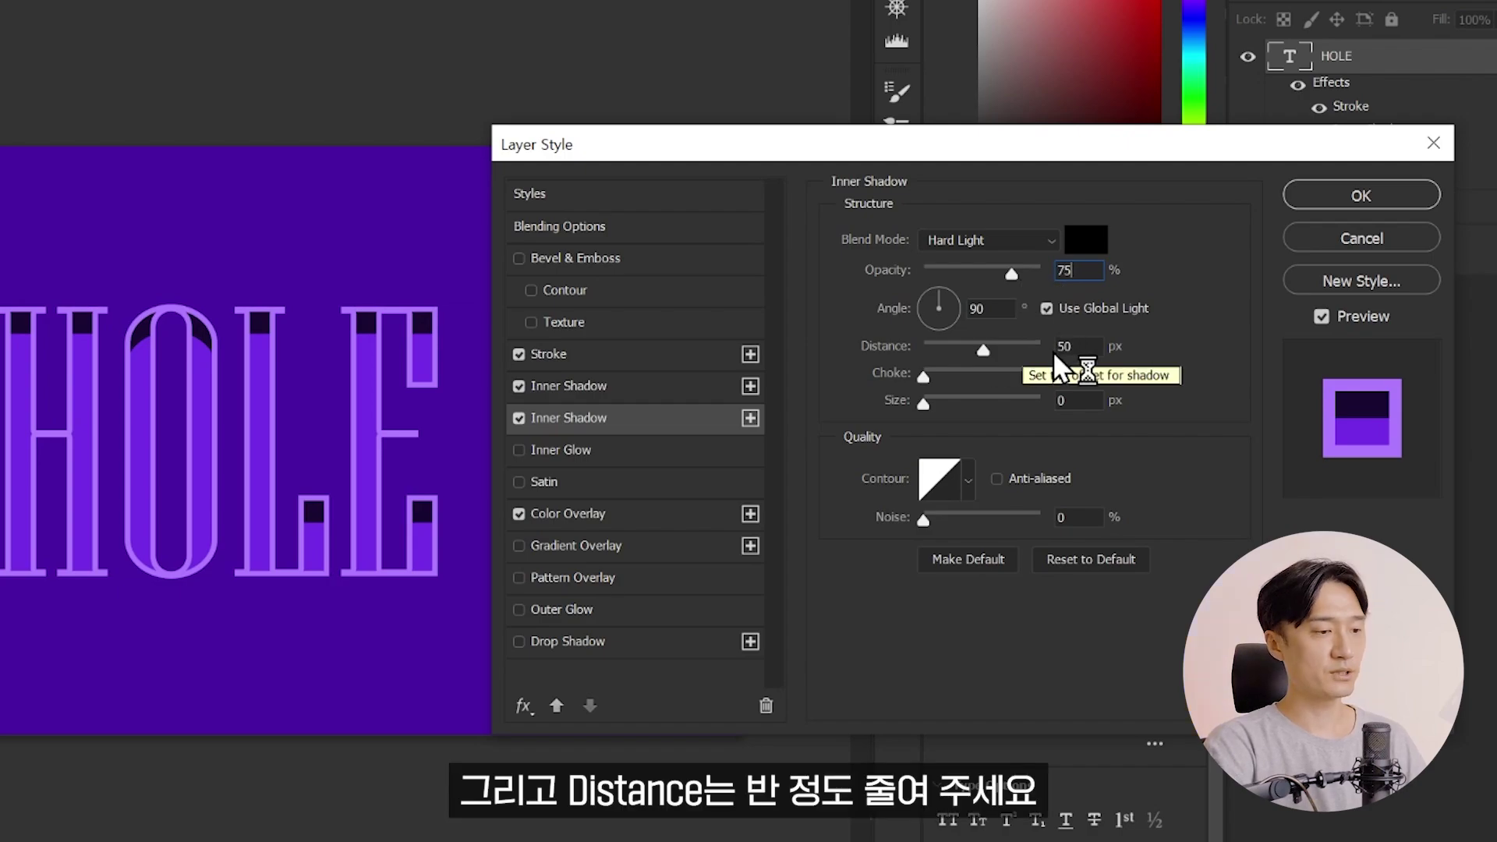
text(5)
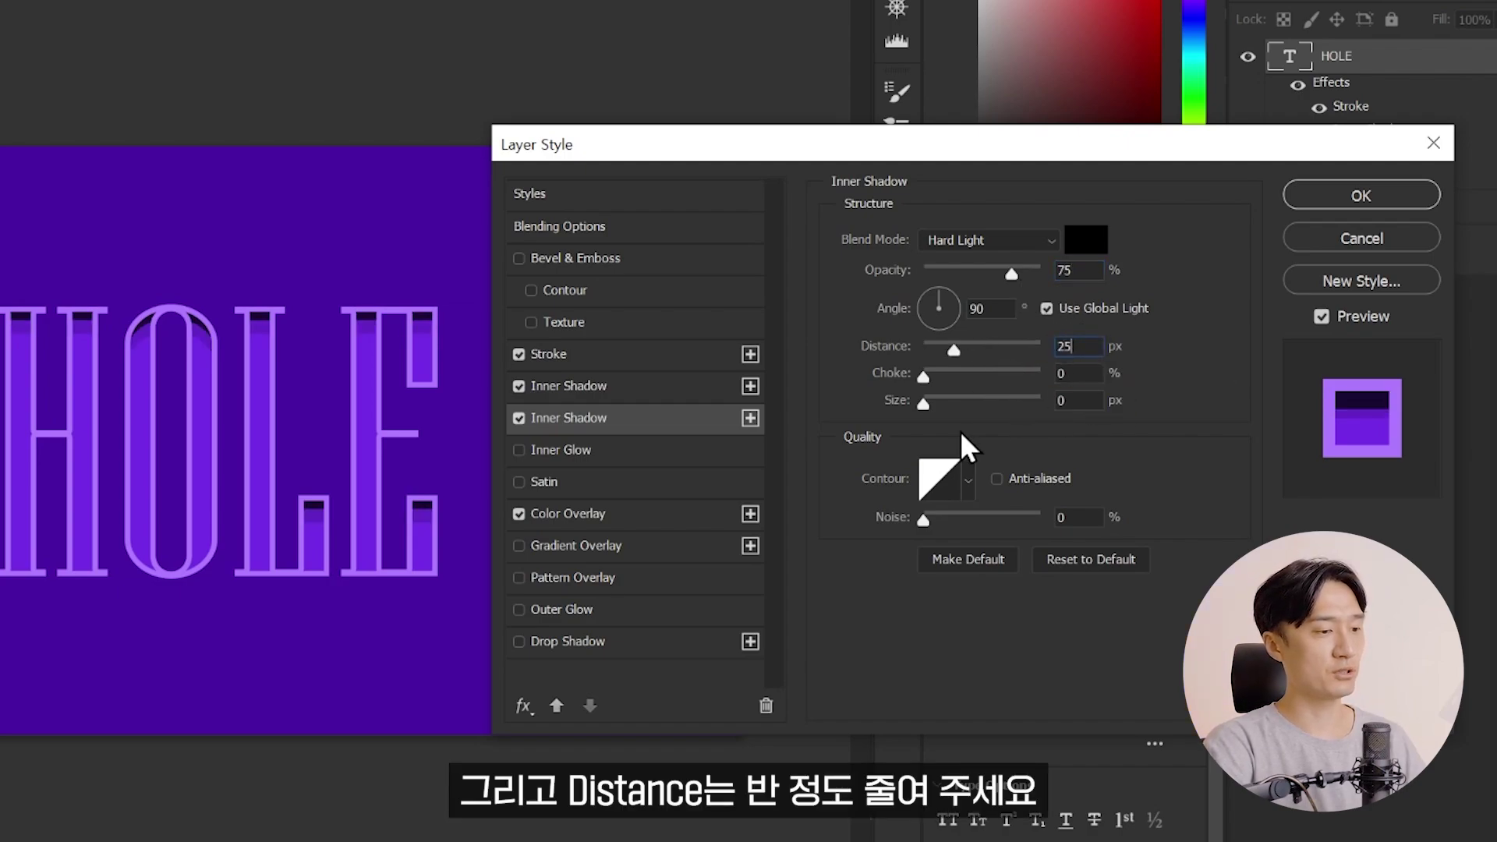
key(Tab)
key(Tab)
text(50)
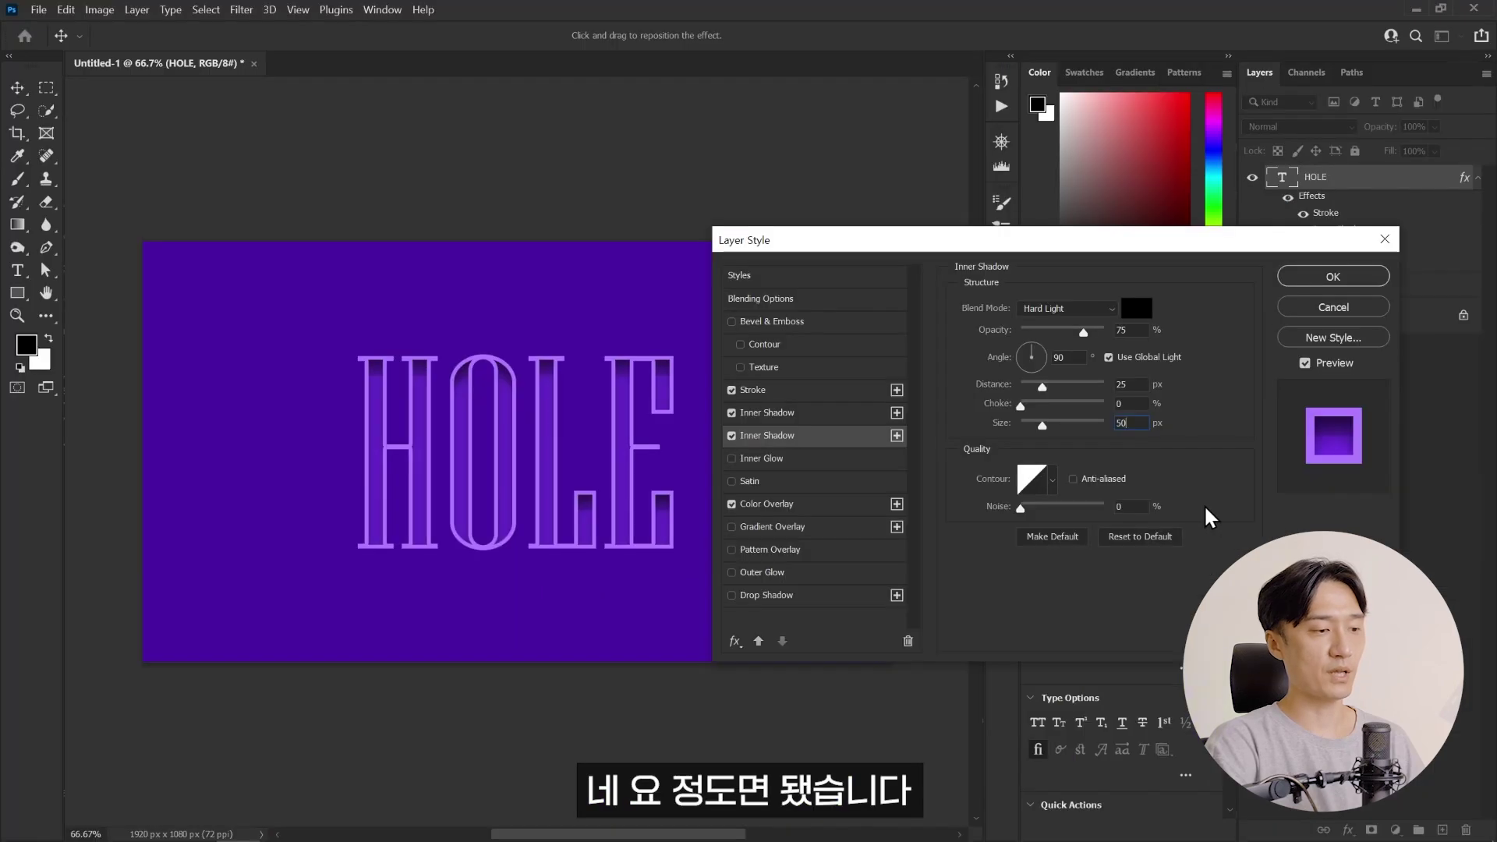
click(1333, 277)
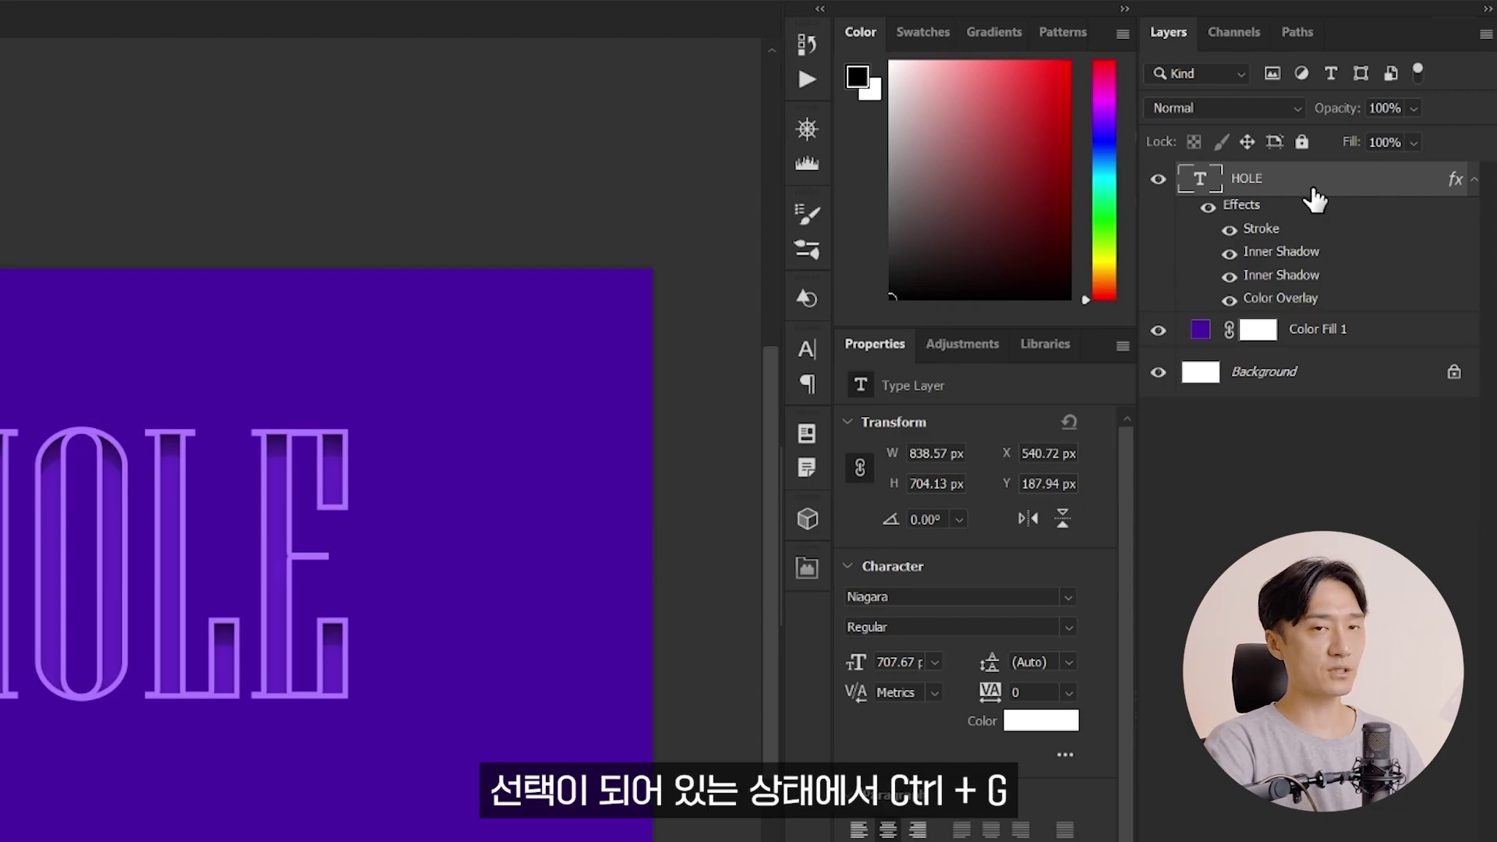
- Group the HOLE layer with Ctrl+G and rename the group 'Hole Group'
key(ctrl+g)
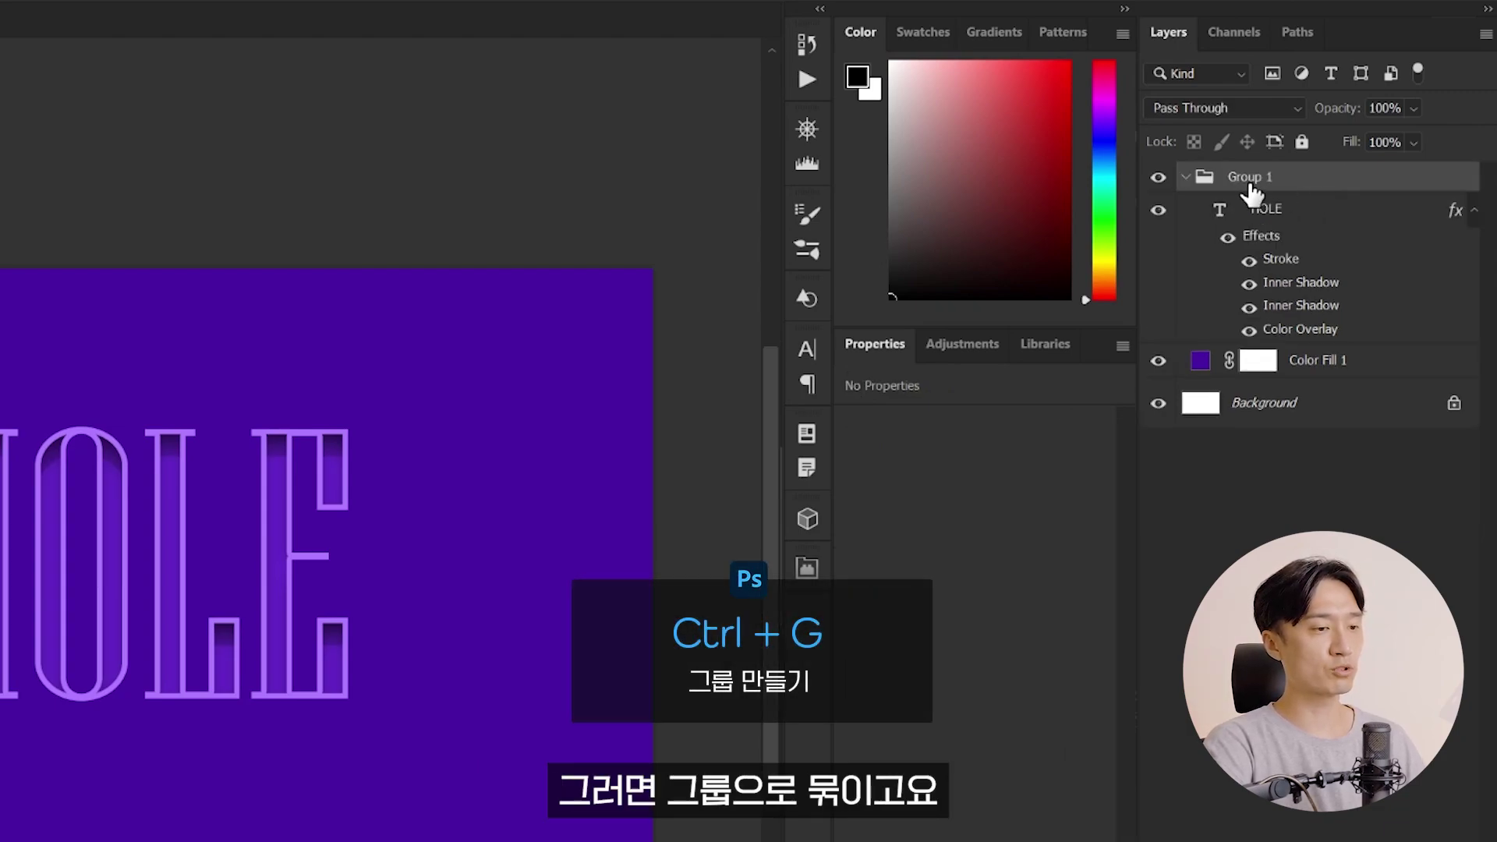
double_click(1247, 178)
double_click(1236, 181)
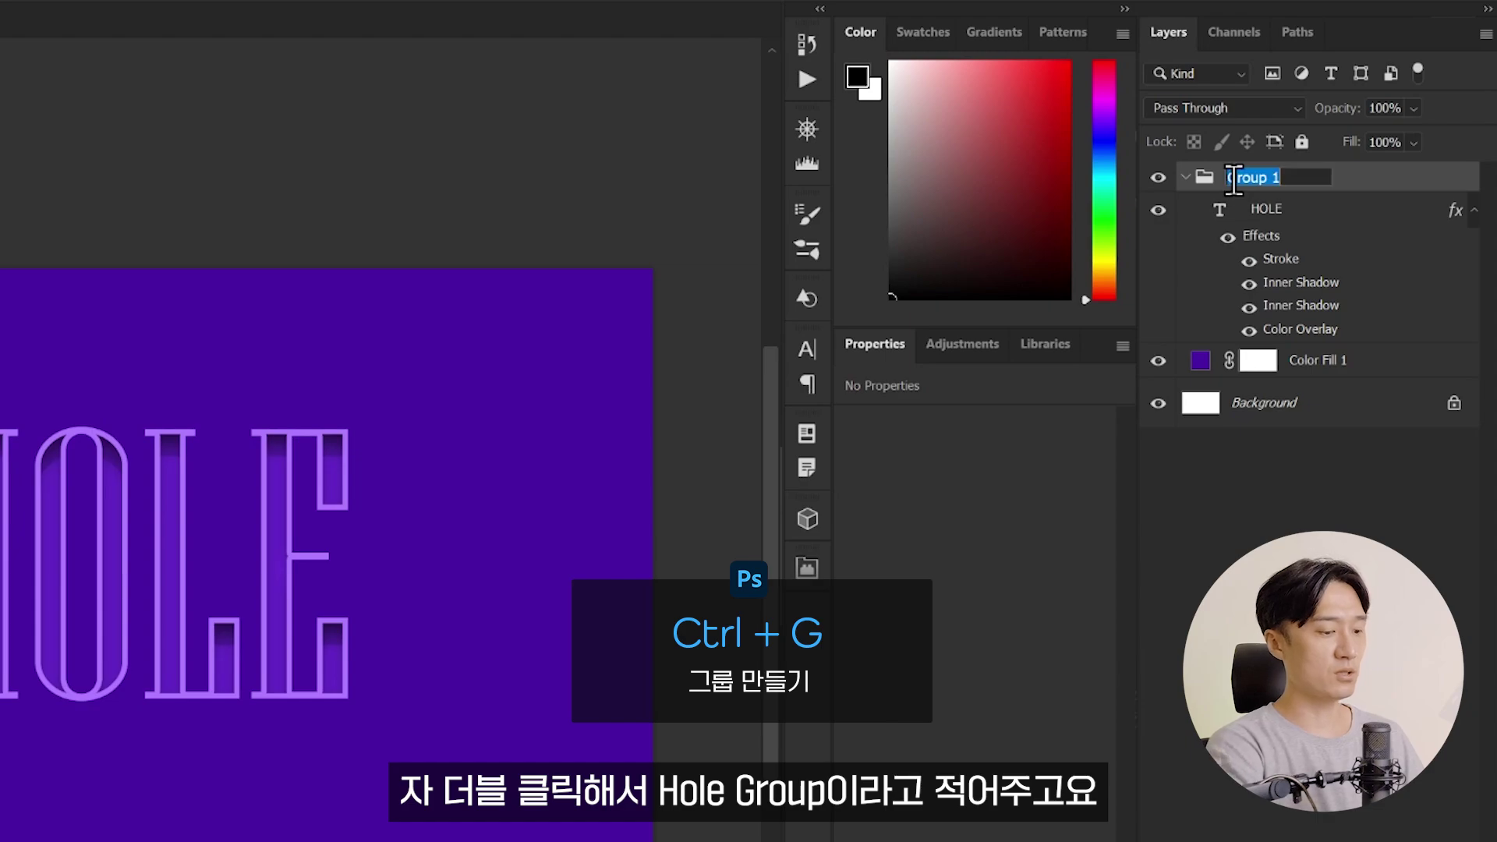
text(Hole Group)
key(Return)
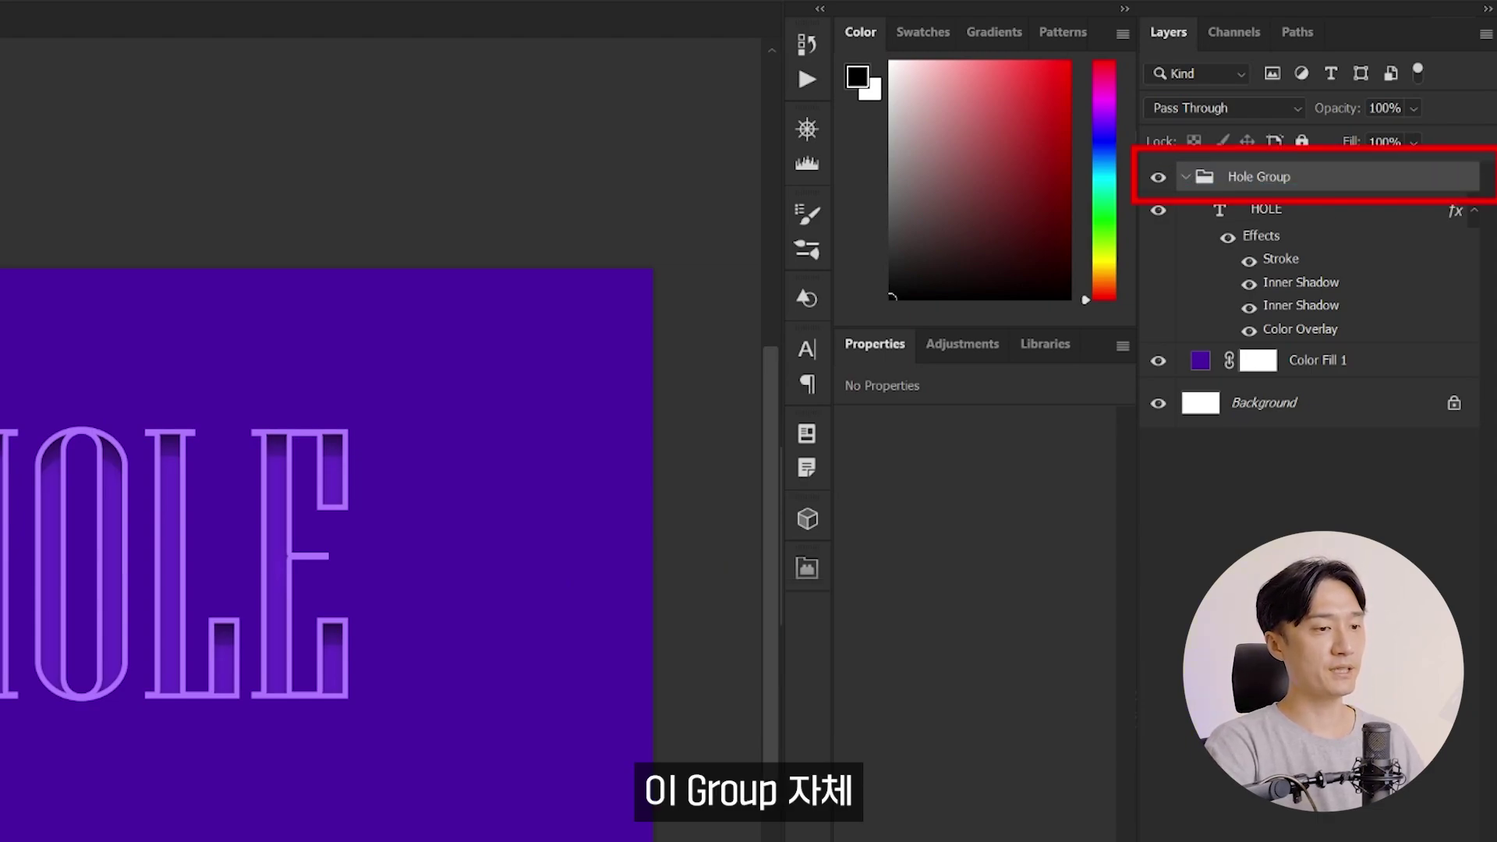
double_click(1374, 187)
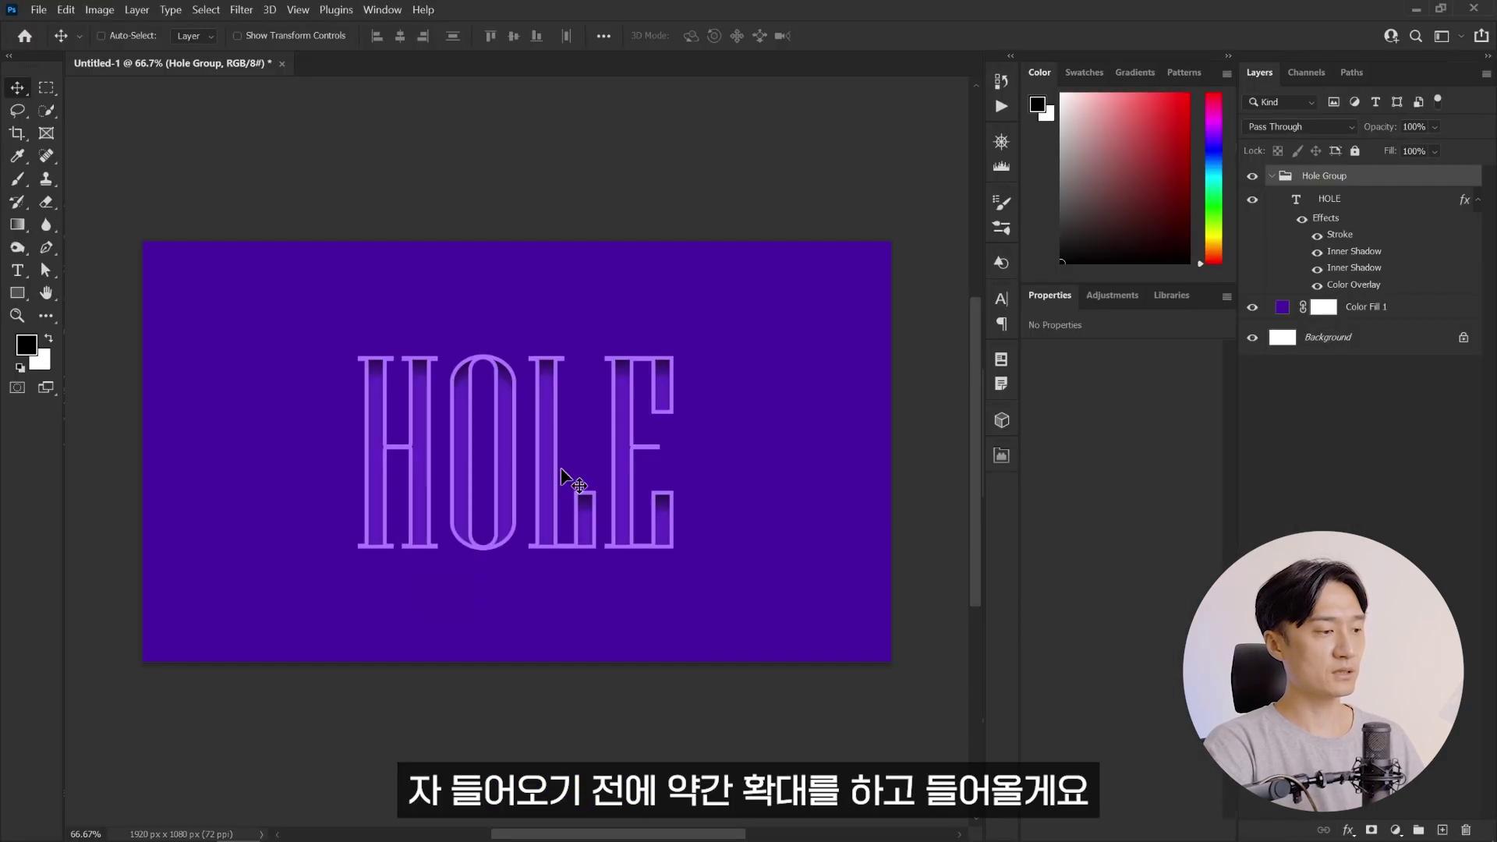
- Zoom in and enable a reset, white-coloured Inner Shadow on Hole Group
key(z)
mouse_move(512, 454)
mouse_down()
mouse_move(552, 466)
mouse_move(484, 468)
mouse_up()
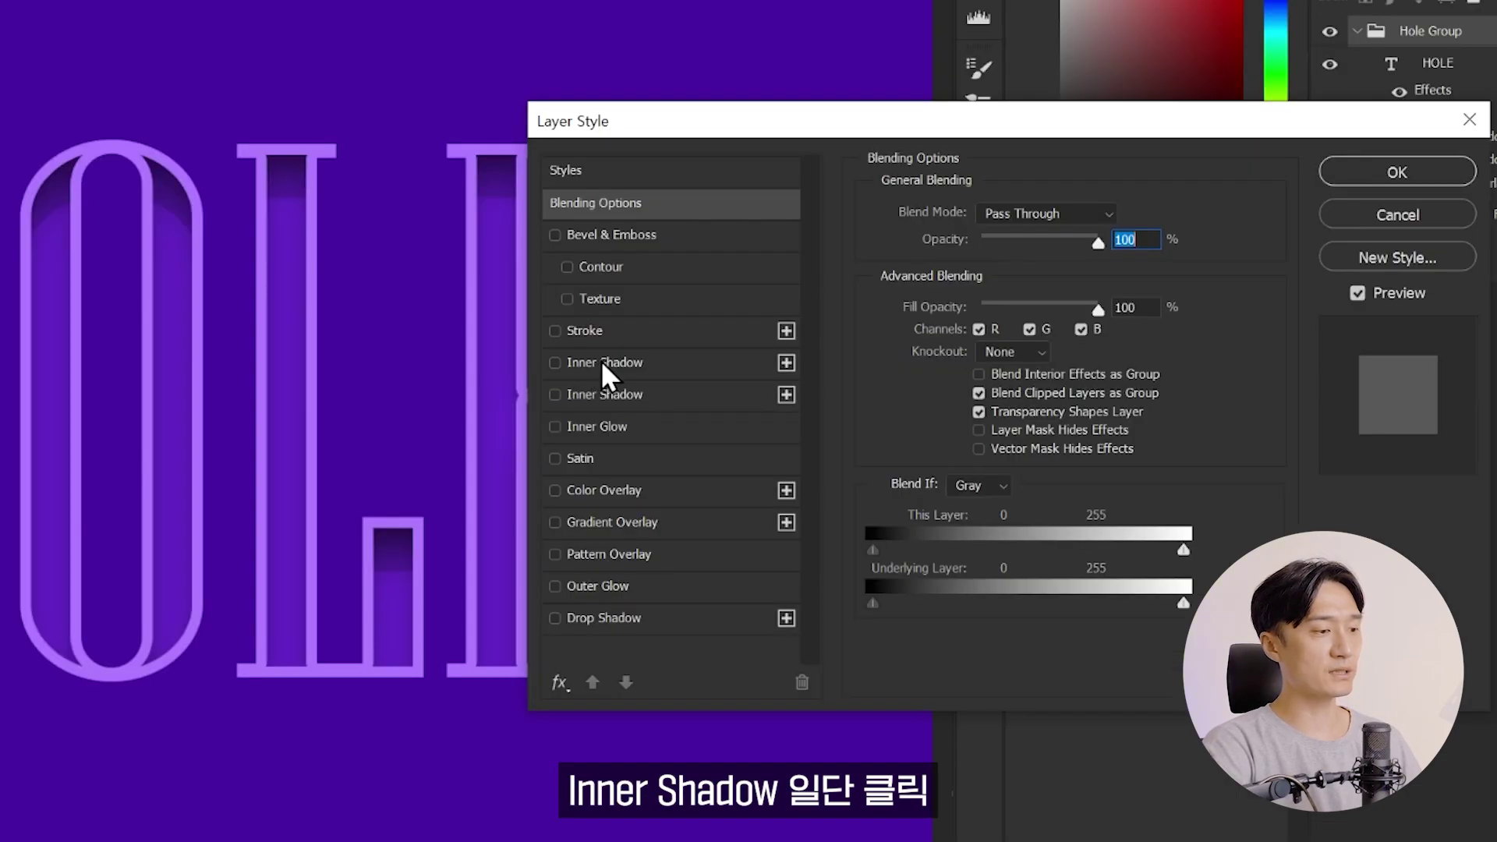
click(732, 412)
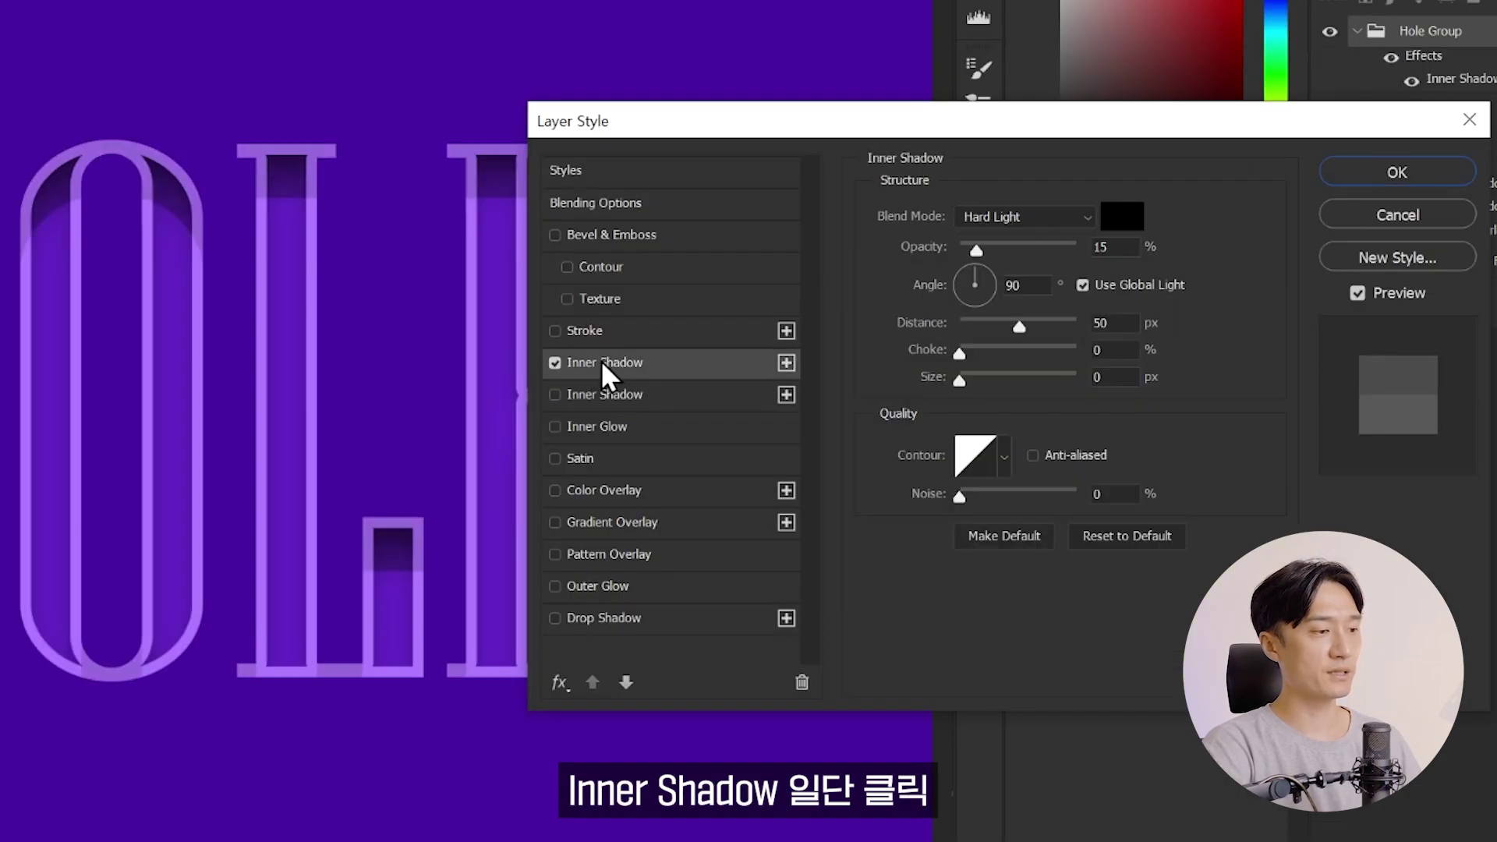
click(1131, 536)
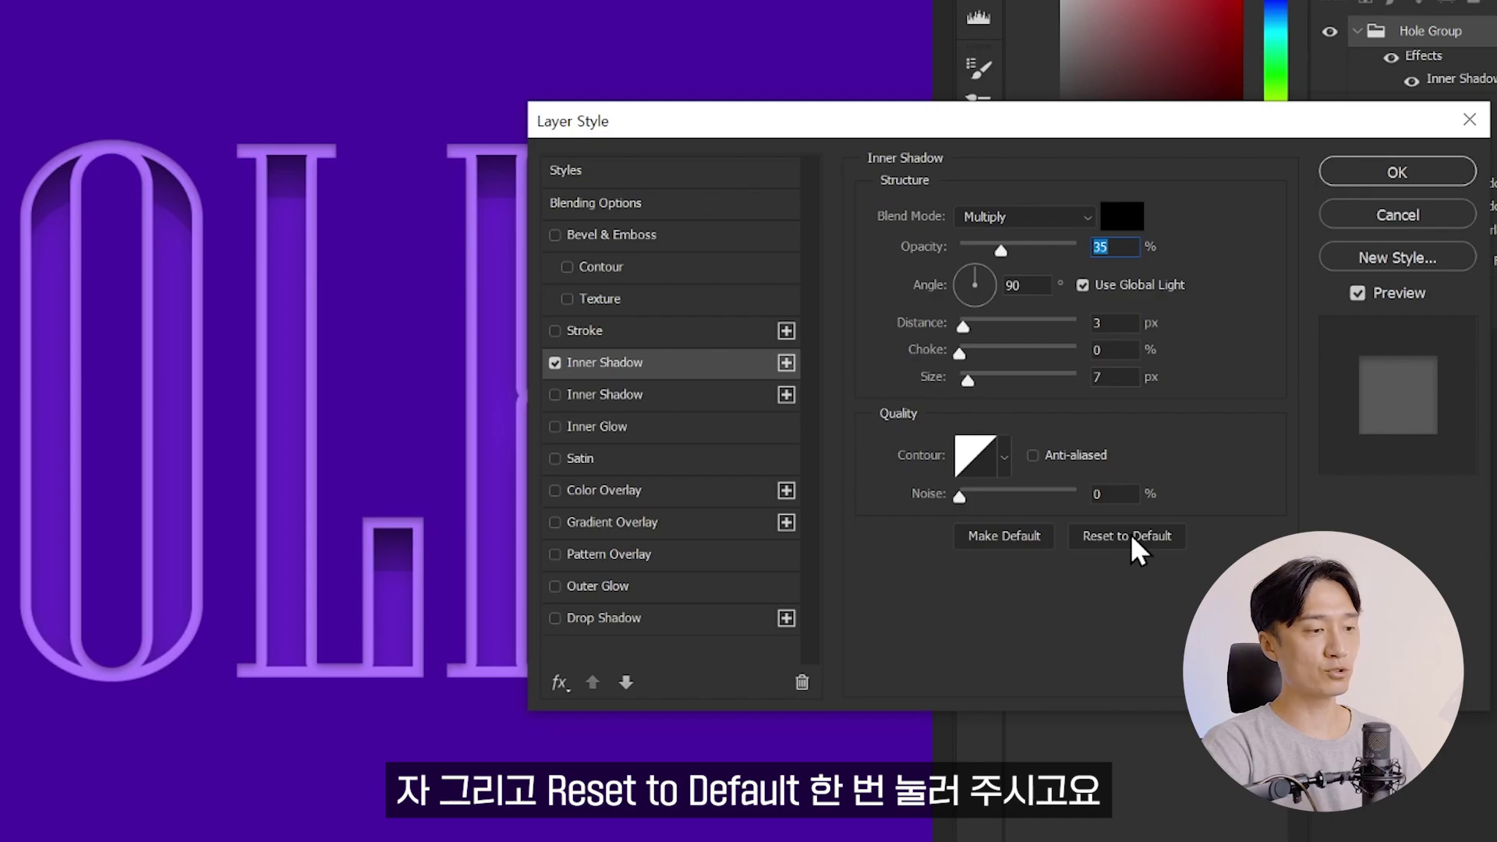
click(1122, 212)
click(1458, 218)
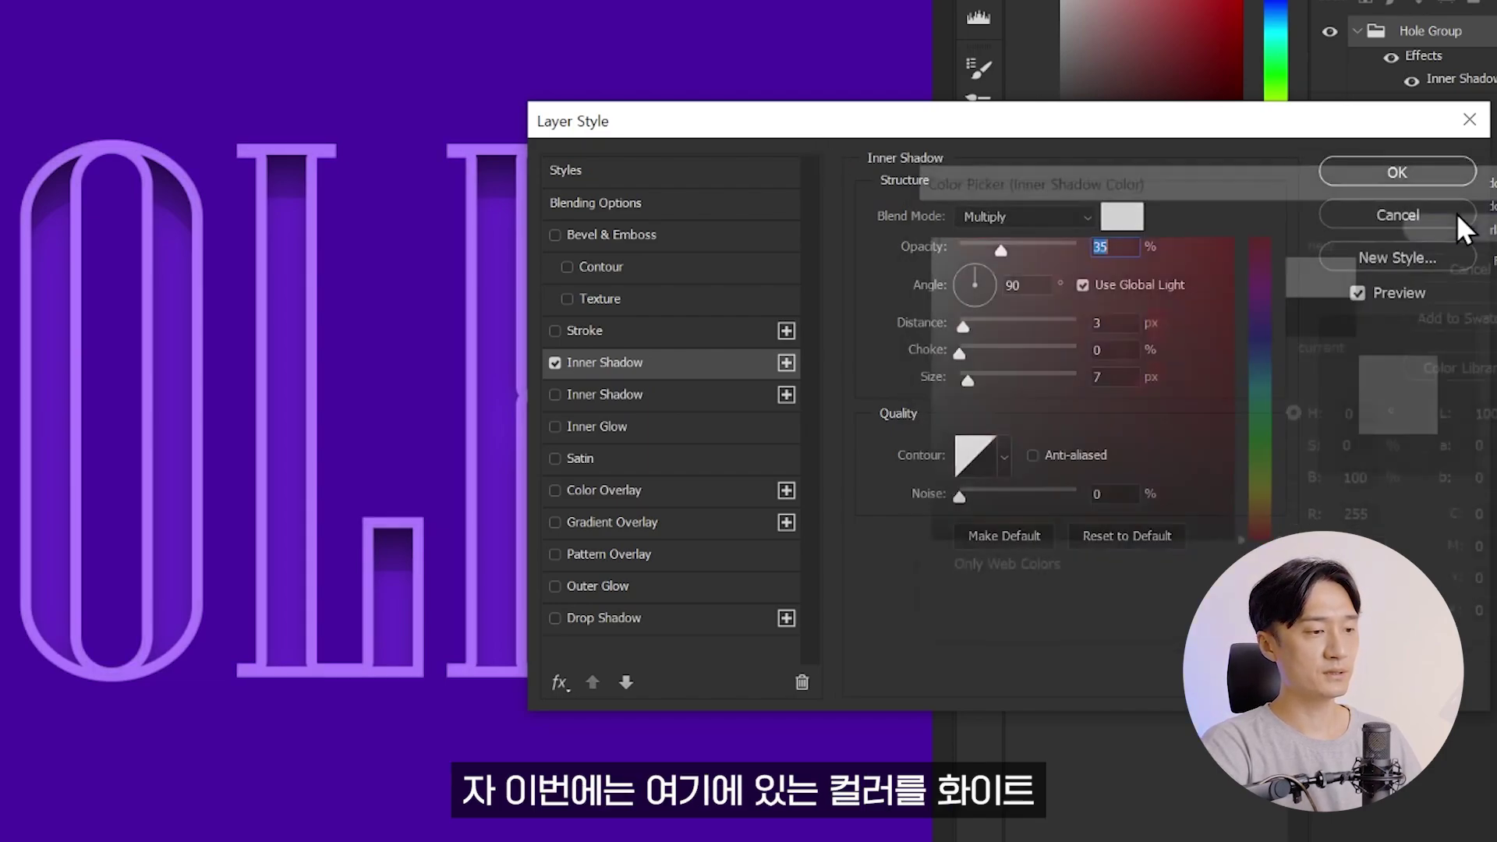
- Set the group's inner shadow to Linear Dodge (Add), 3 px distance, 7 px size
click(1053, 217)
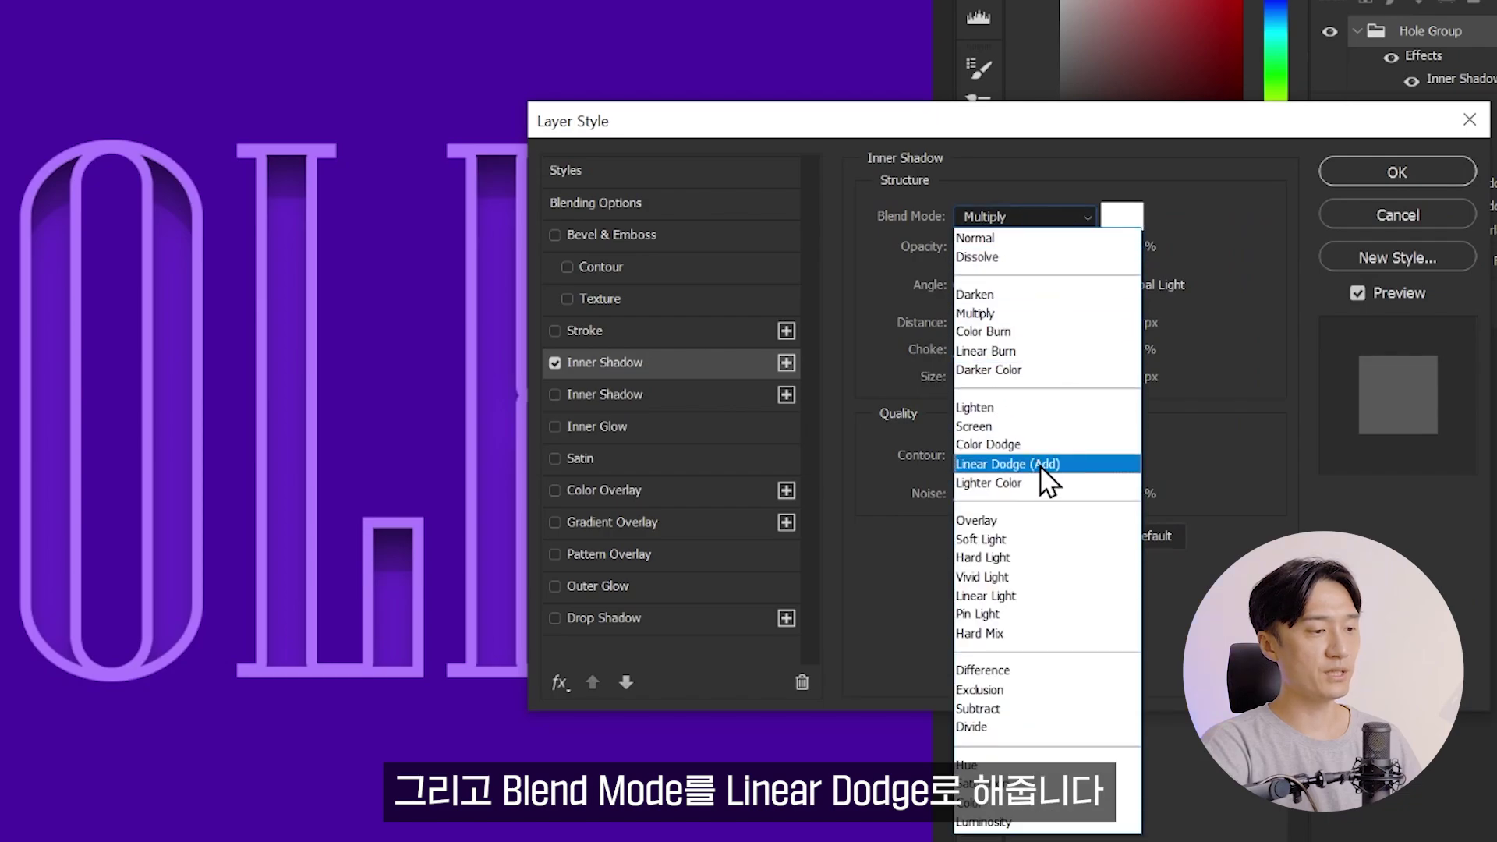
click(1047, 465)
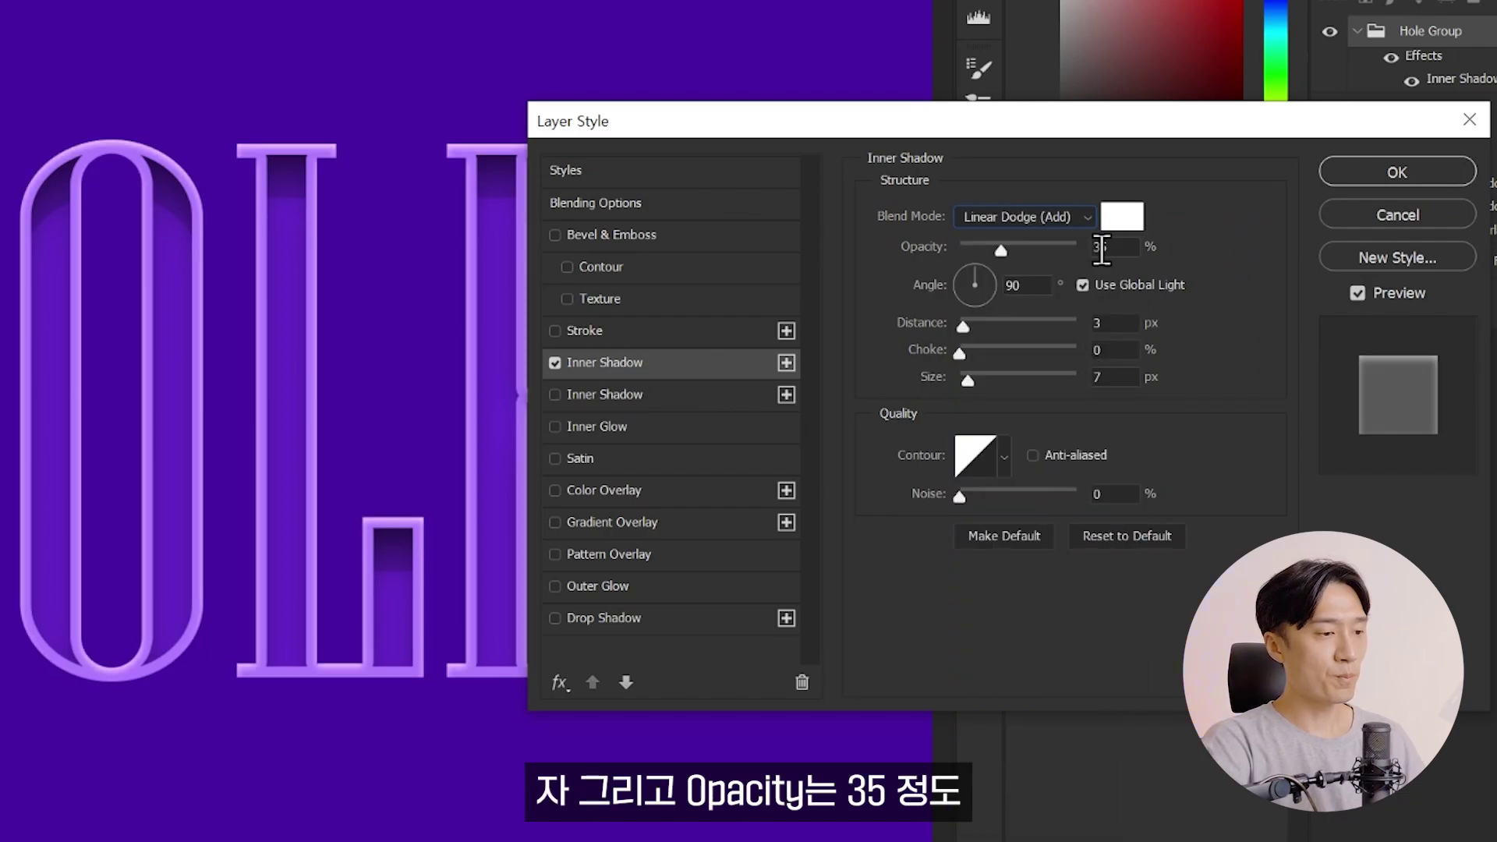
click(1112, 323)
key(Tab)
key(Tab)
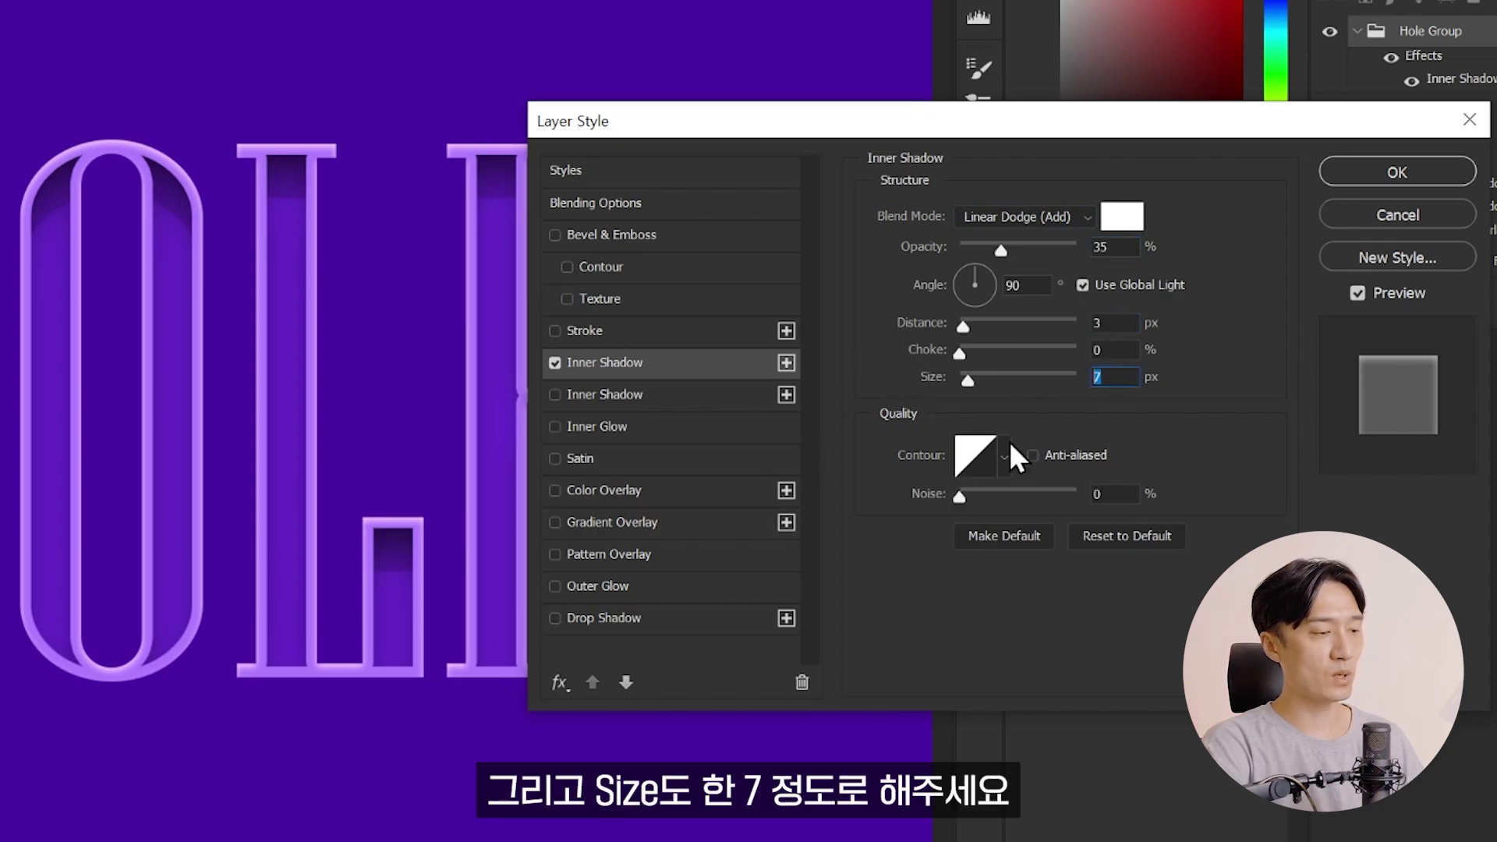
click(557, 363)
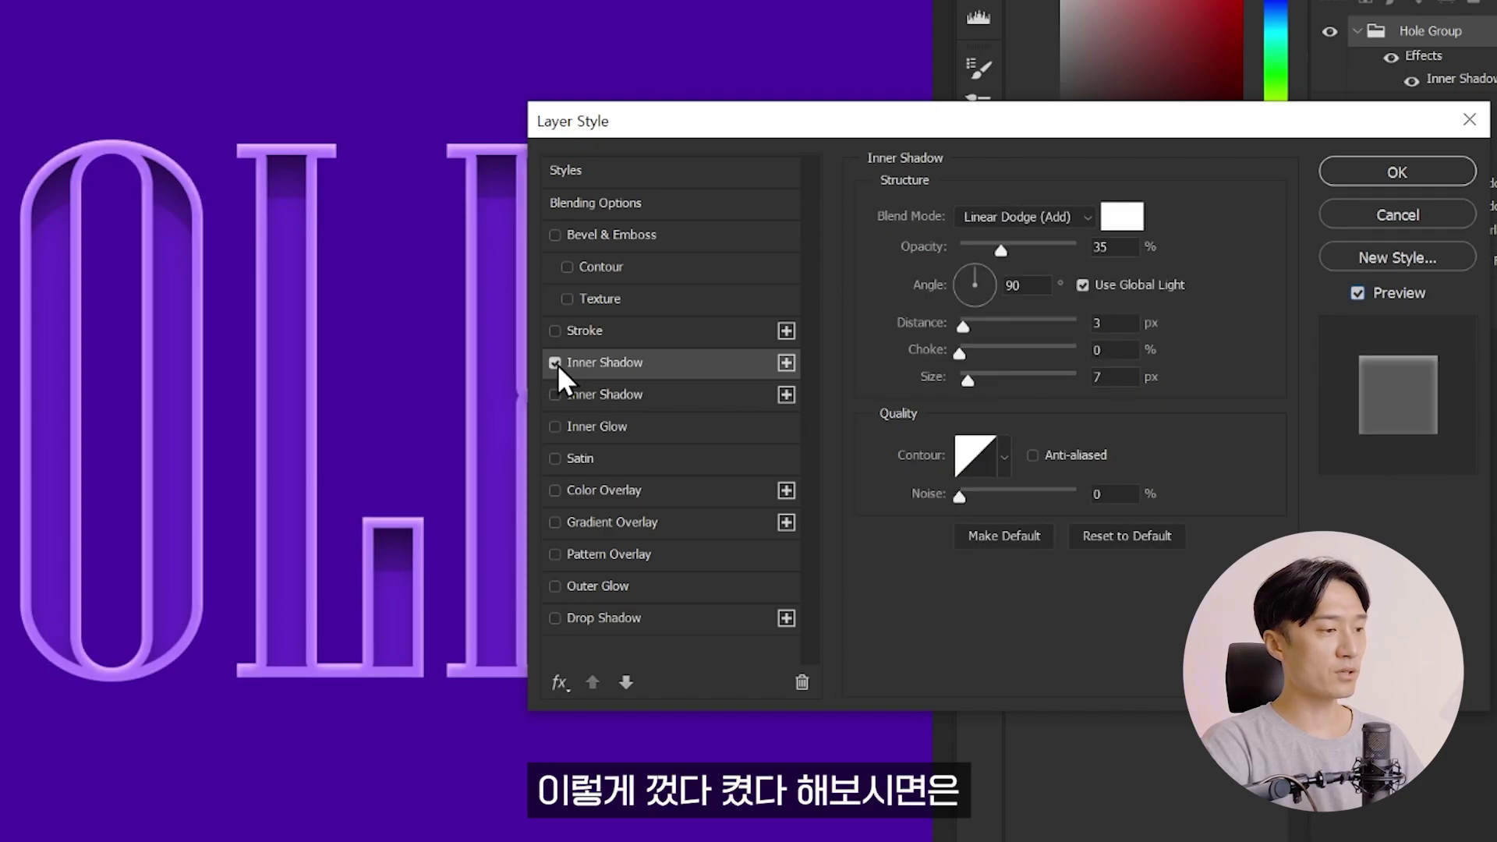
click(557, 364)
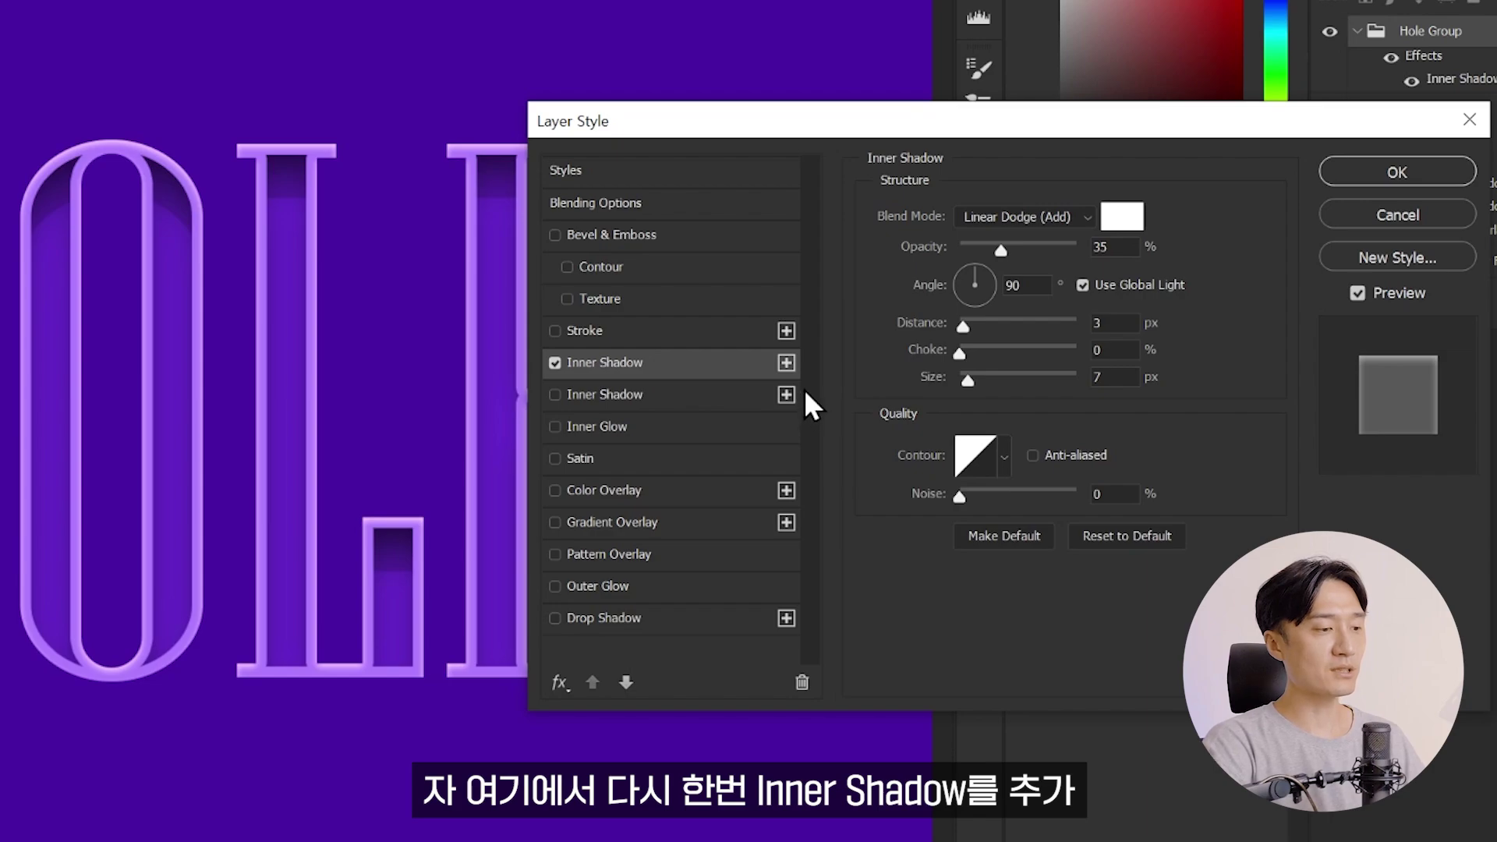
- Add a second inner shadow to Hole Group and reduce its size to 0
click(786, 363)
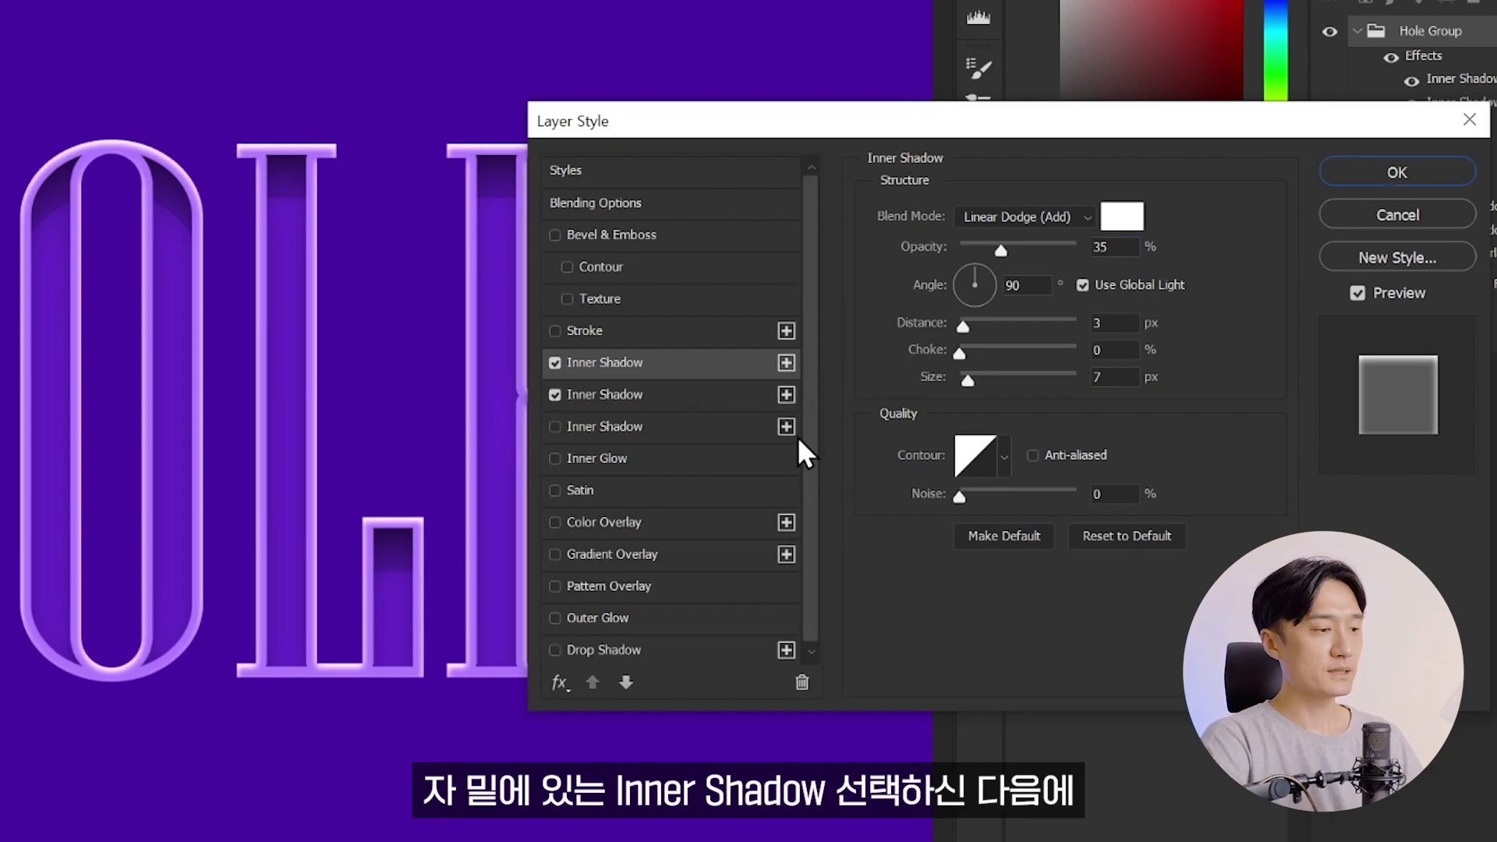
click(672, 397)
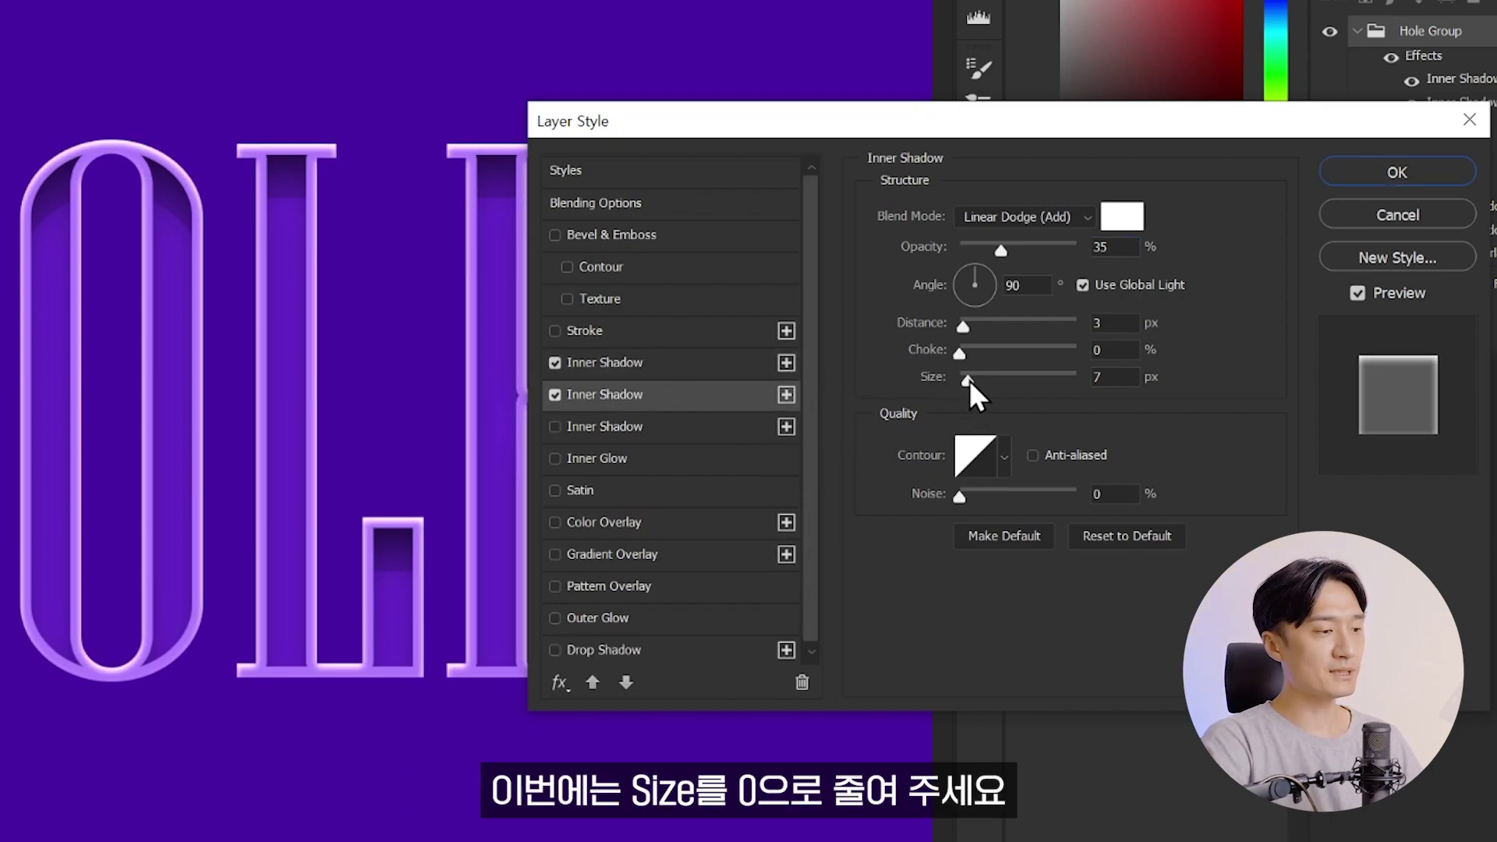
drag(970, 381, 708, 463)
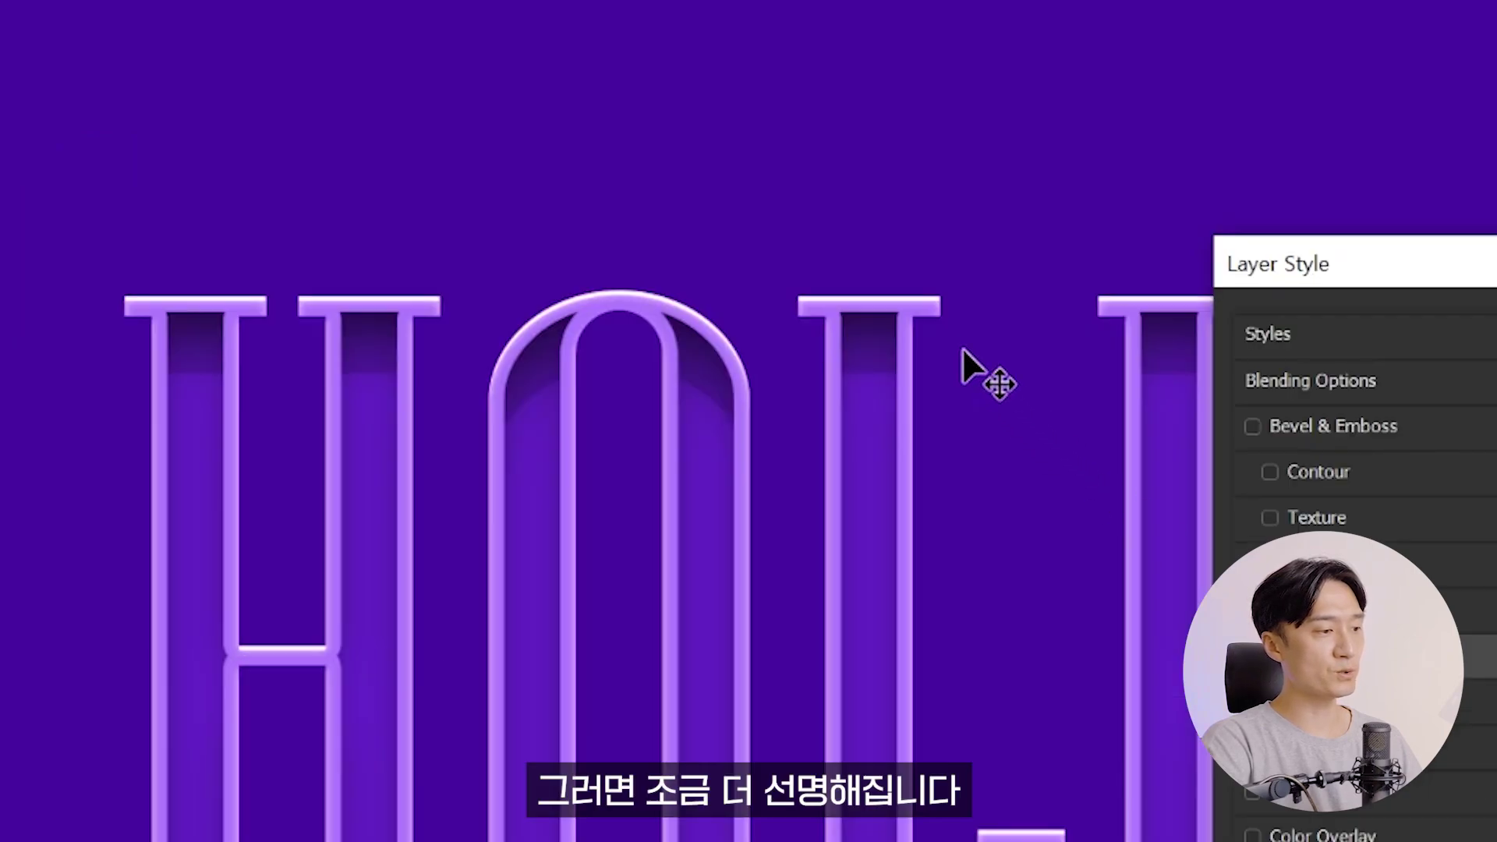
drag(981, 293, 1009, 339)
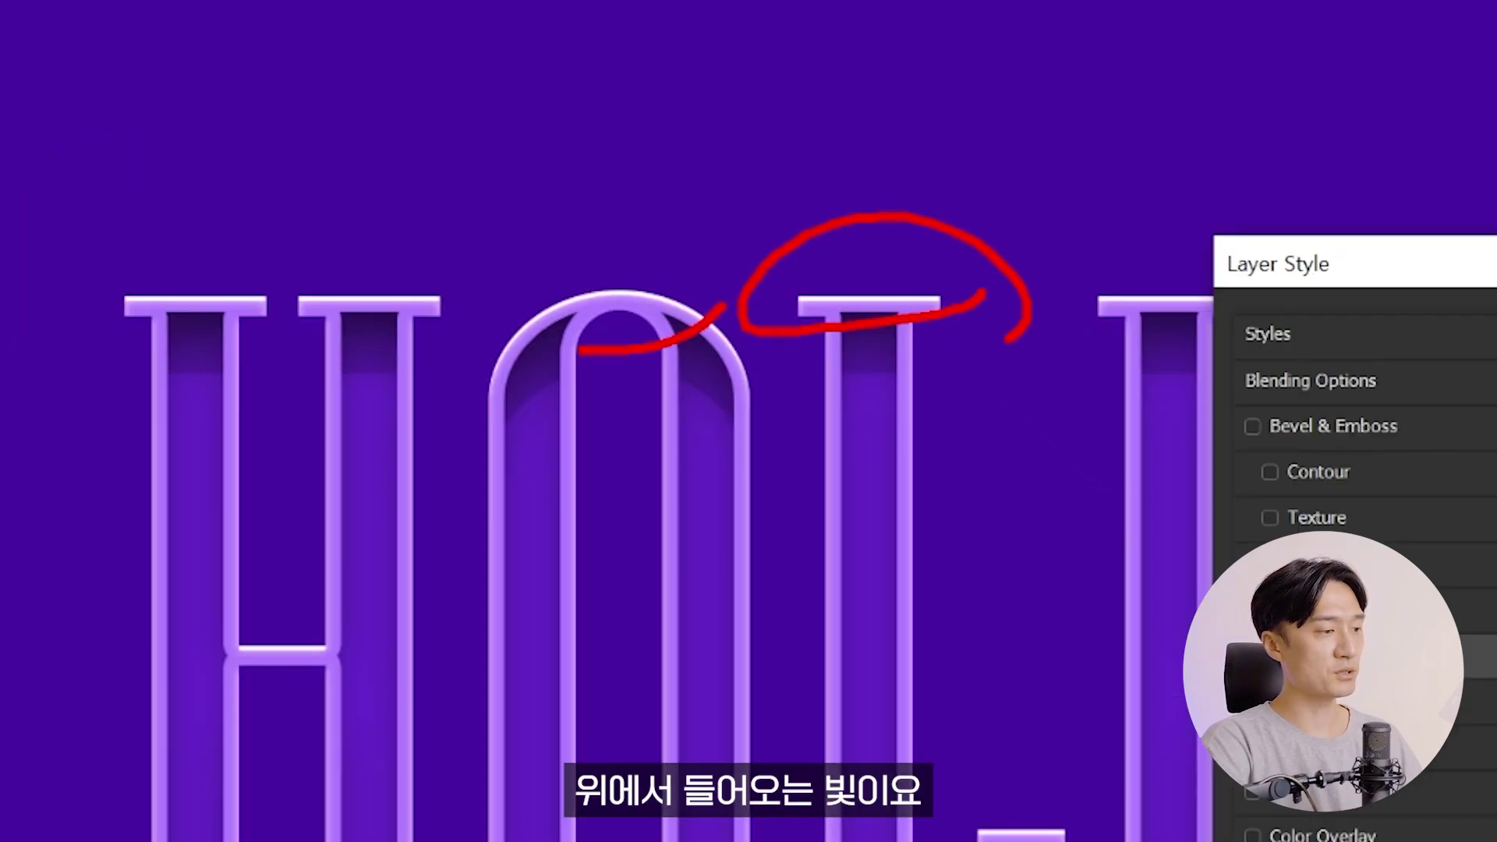
drag(722, 363, 716, 311)
drag(406, 333, 546, 430)
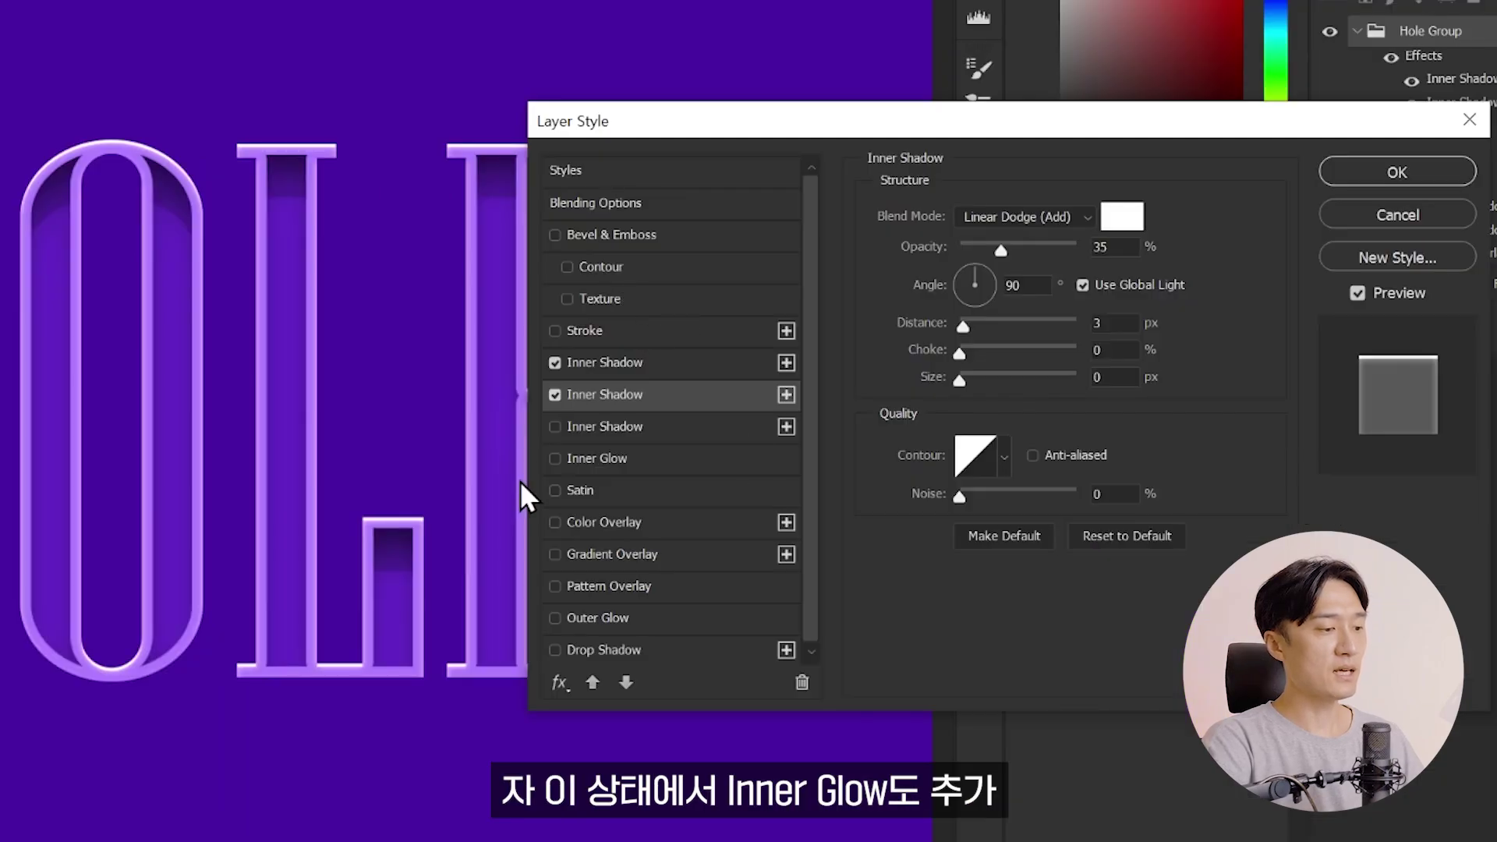
- Add an Overlay inner glow at 5 px size and toggle it to compare
click(591, 457)
click(1006, 213)
click(1004, 514)
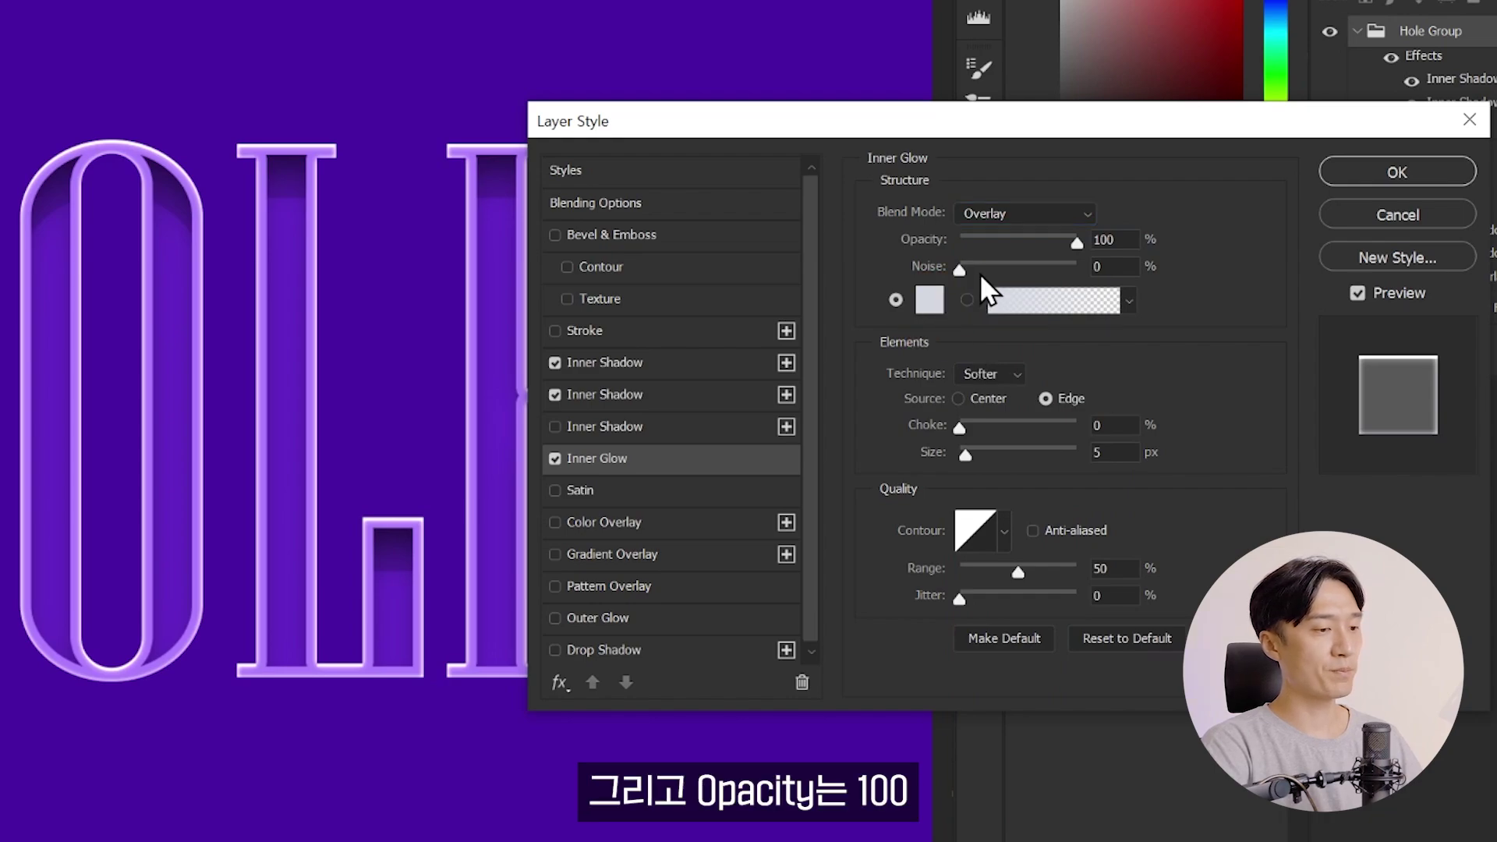
drag(964, 453, 969, 457)
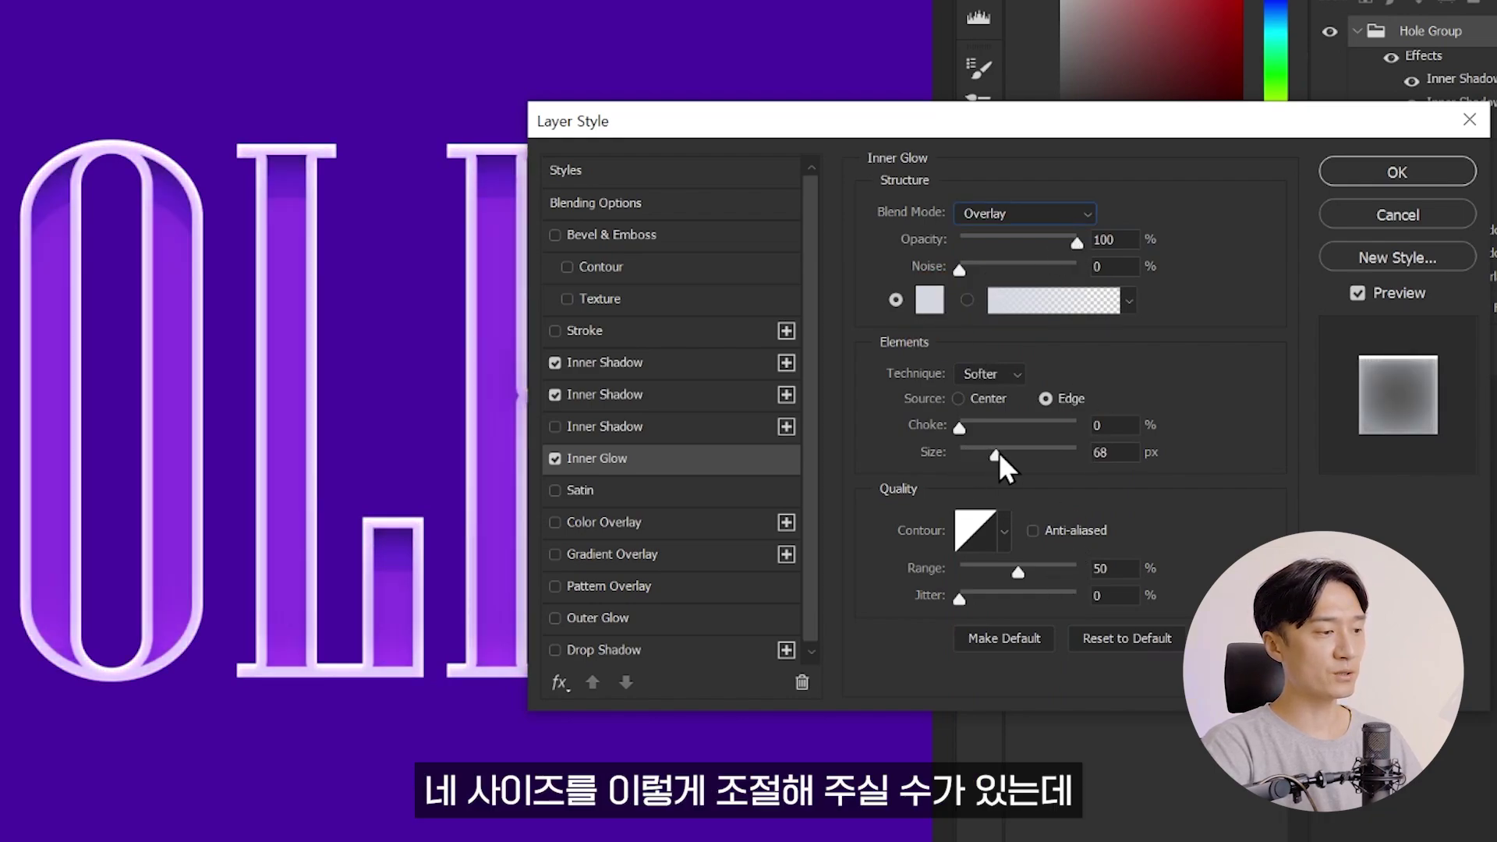
double_click(1103, 452)
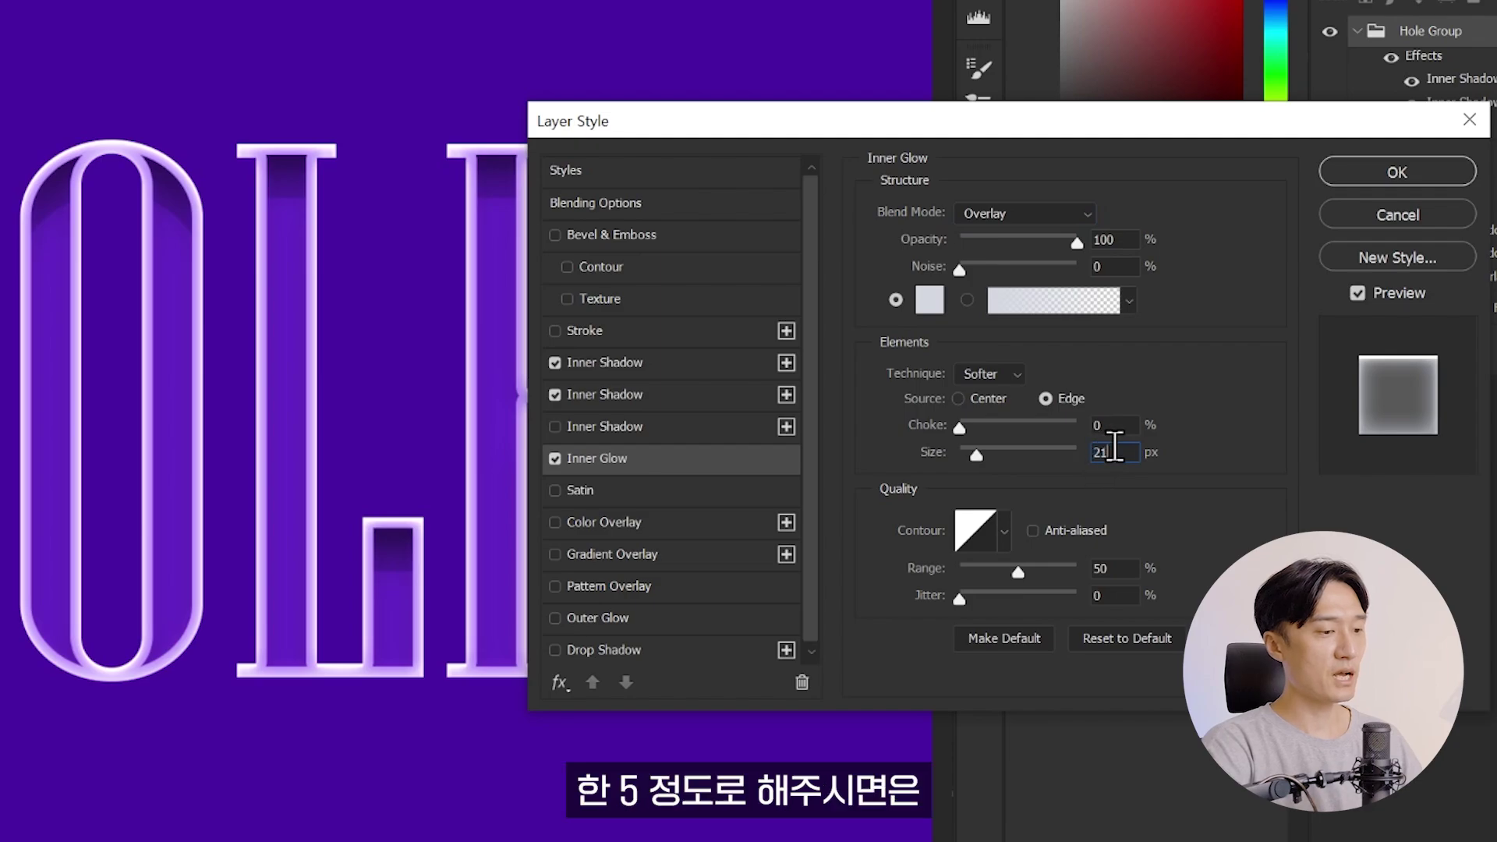
text(5)
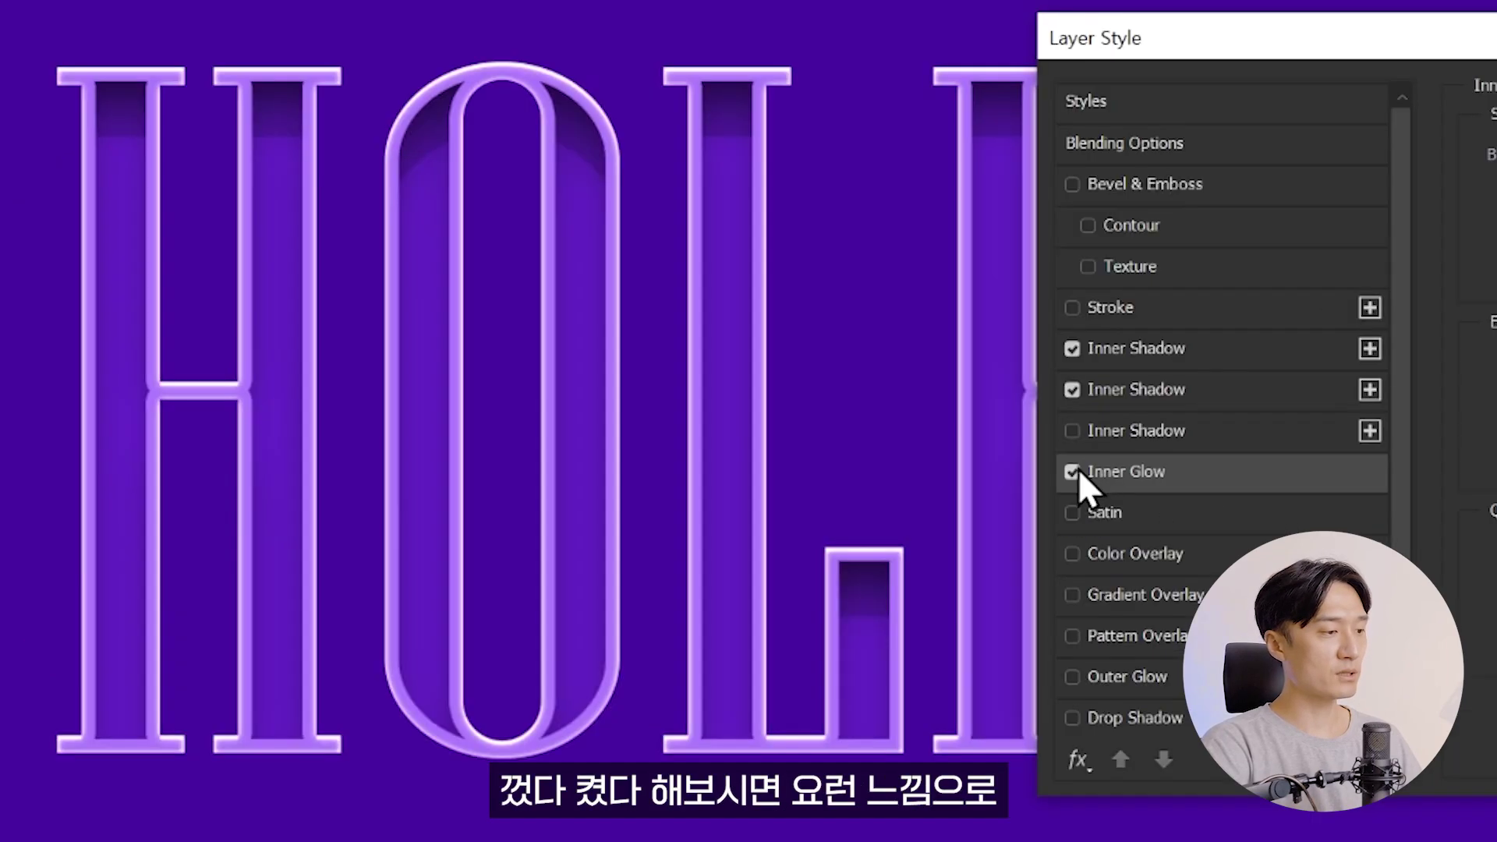
click(1075, 468)
click(1074, 468)
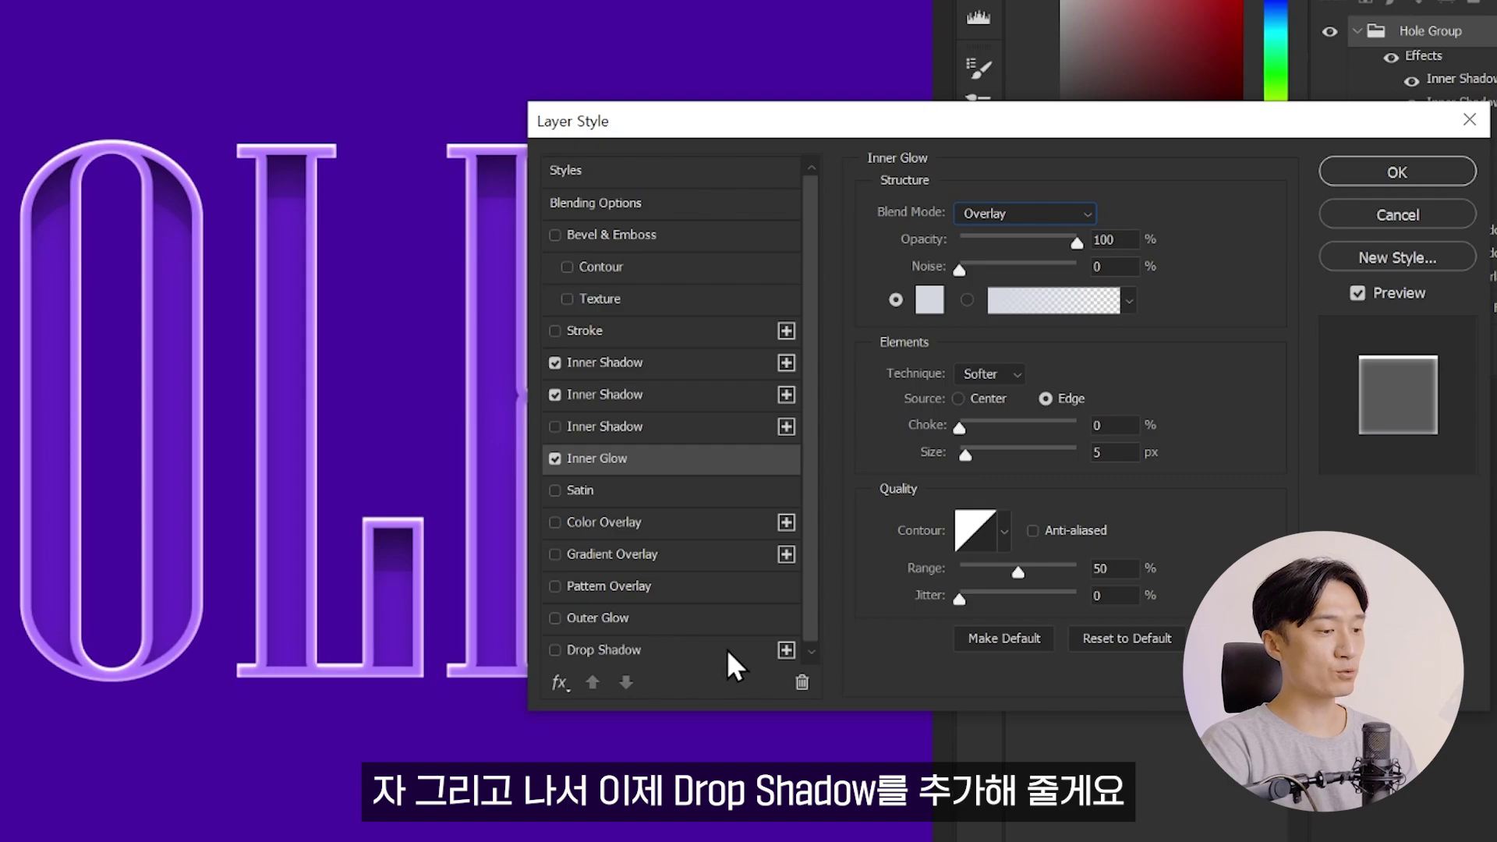
- Add a Multiply drop shadow to Hole Group at 50% opacity
click(555, 650)
click(601, 649)
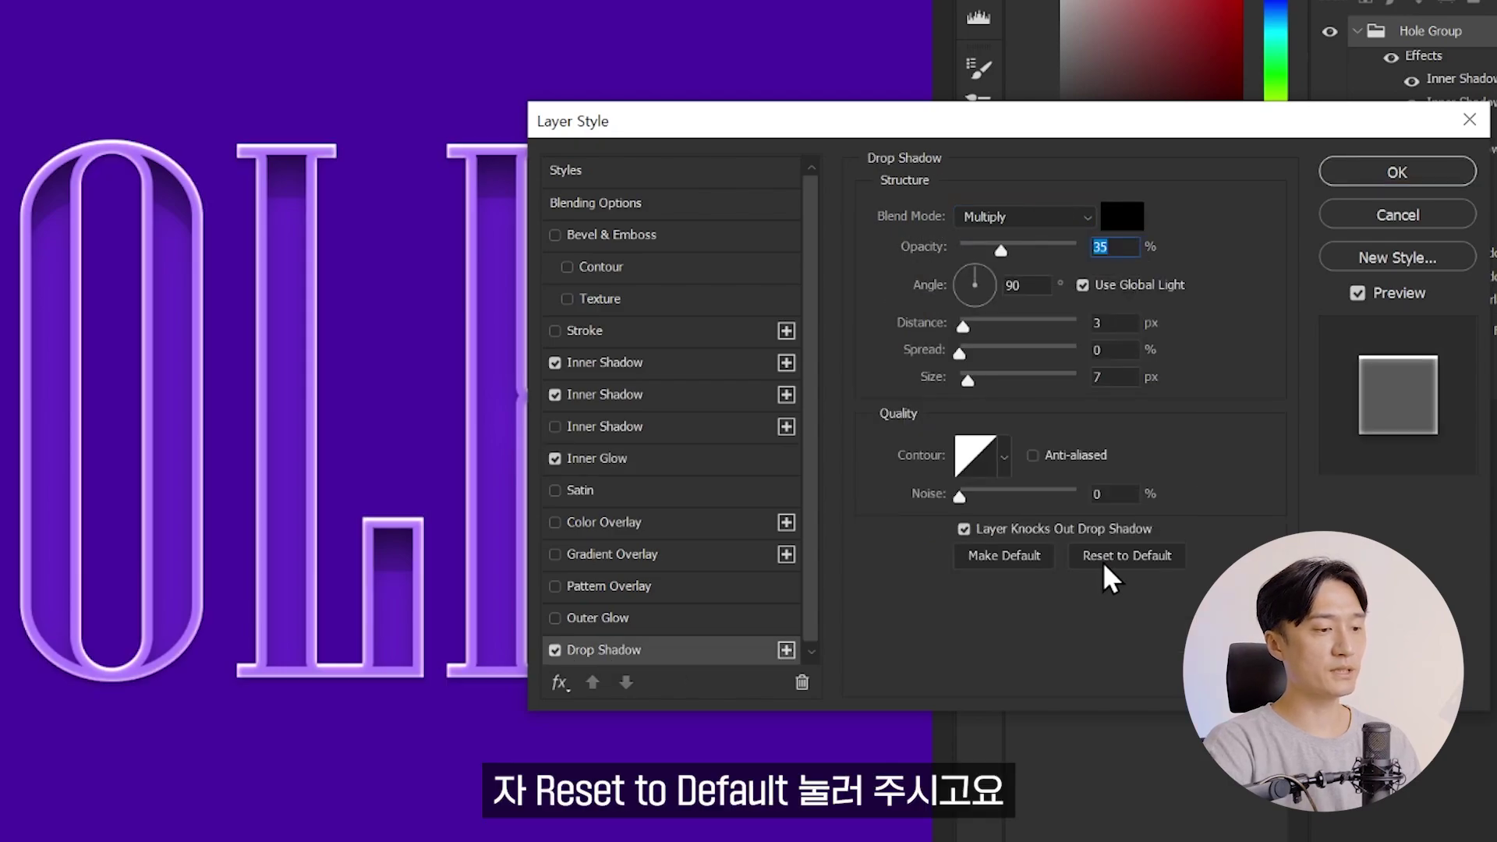
click(1014, 210)
click(1014, 210)
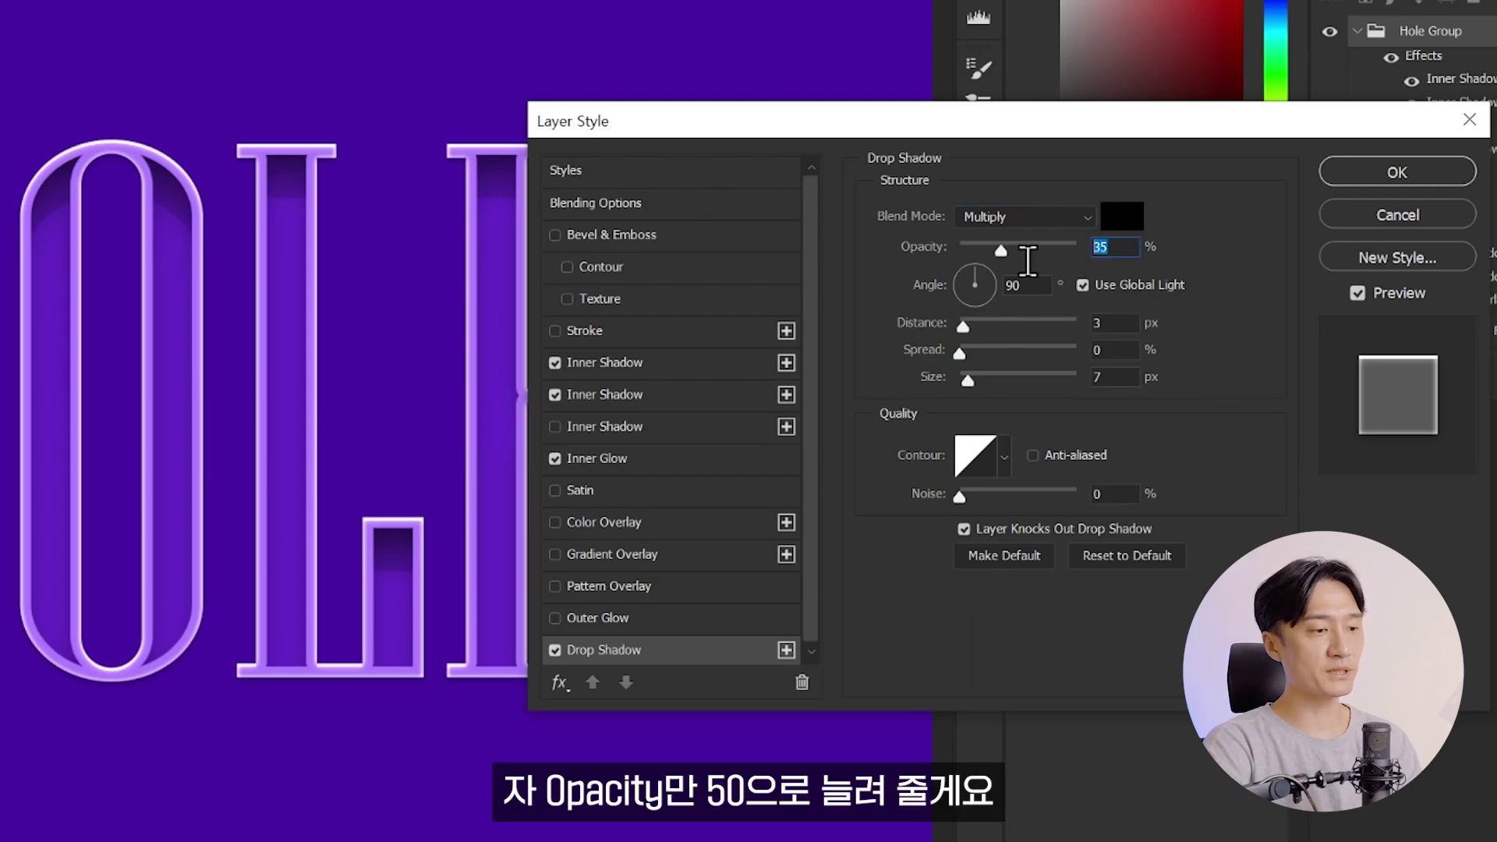
click(1018, 249)
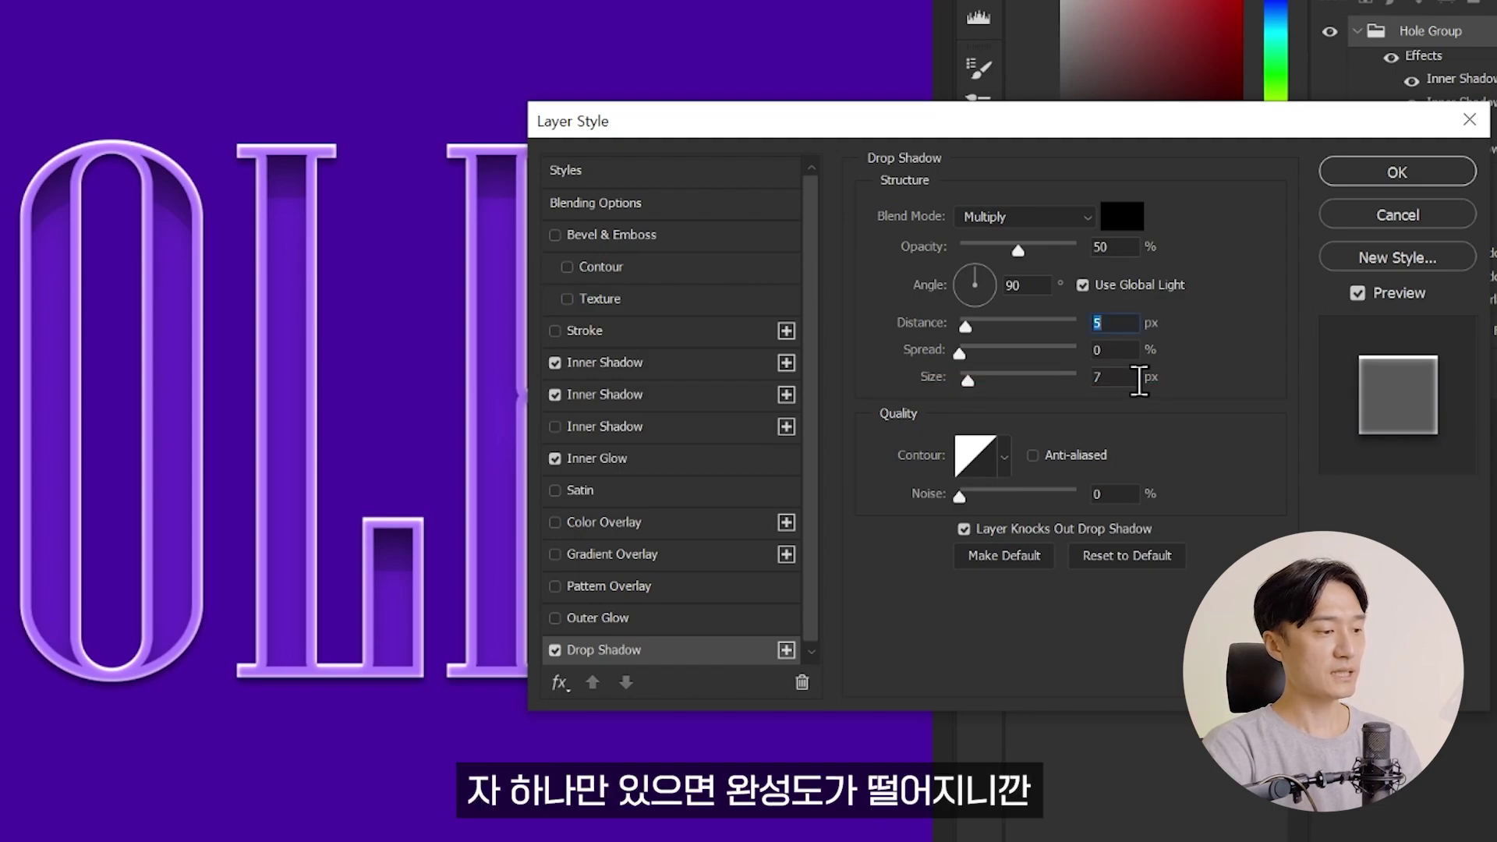
- Add a second drop shadow with 35 px distance and 50 px size
click(788, 651)
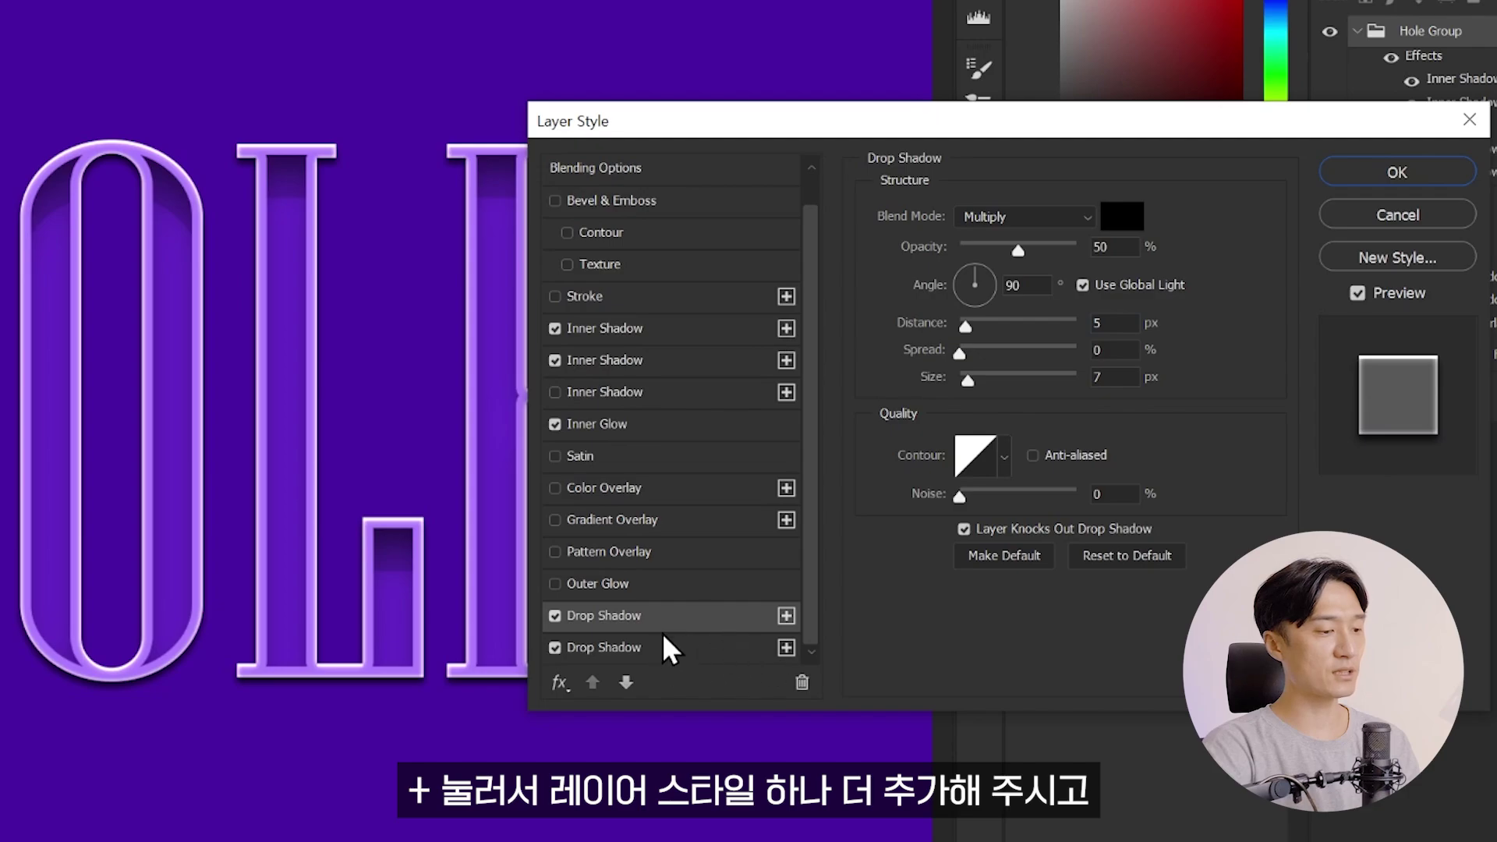
click(687, 644)
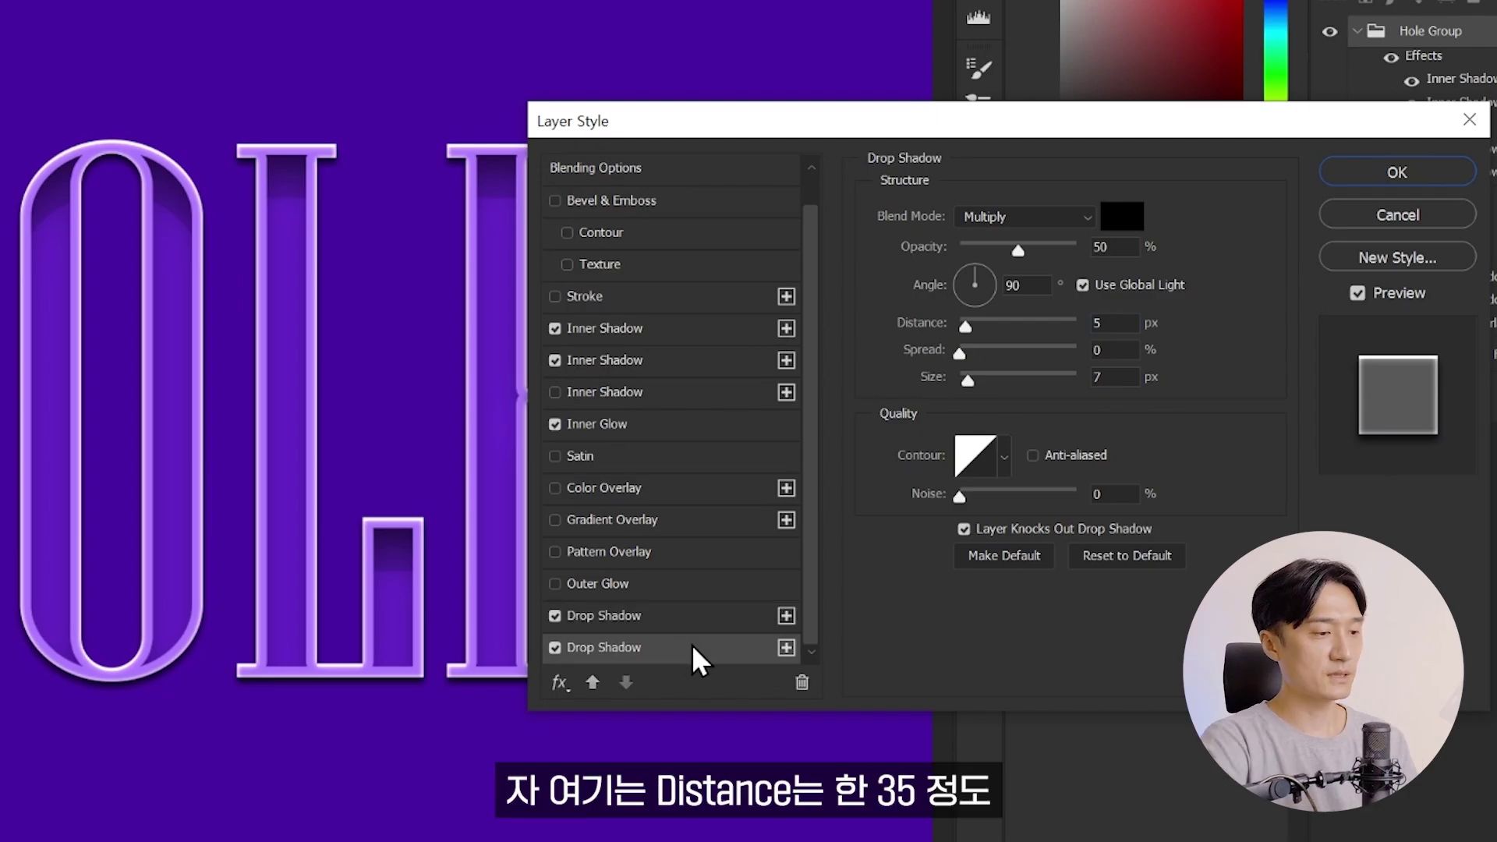
click(1122, 319)
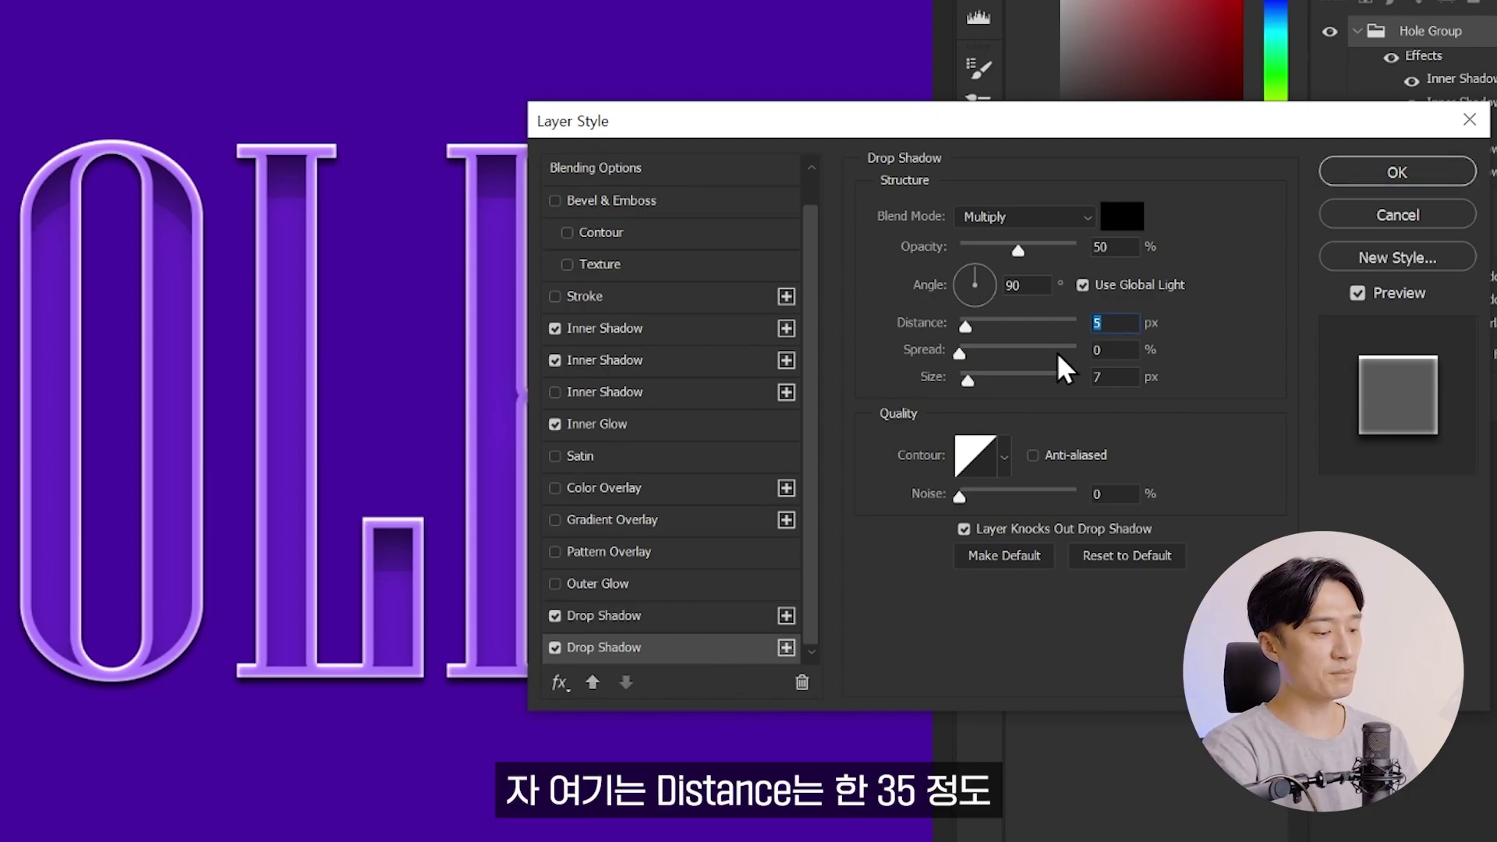
text(35)
key(Tab)
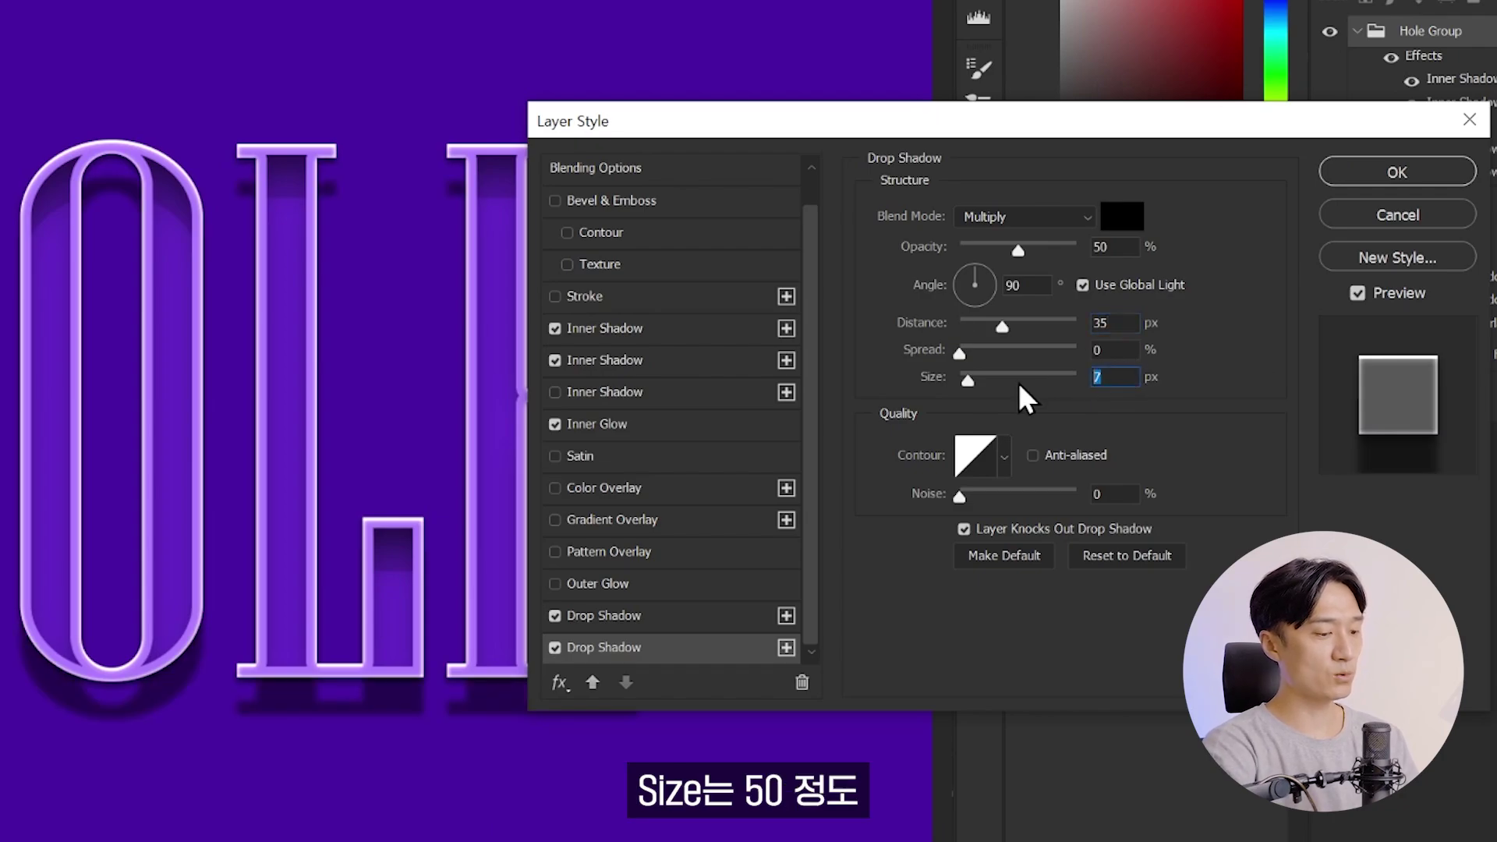
text(50)
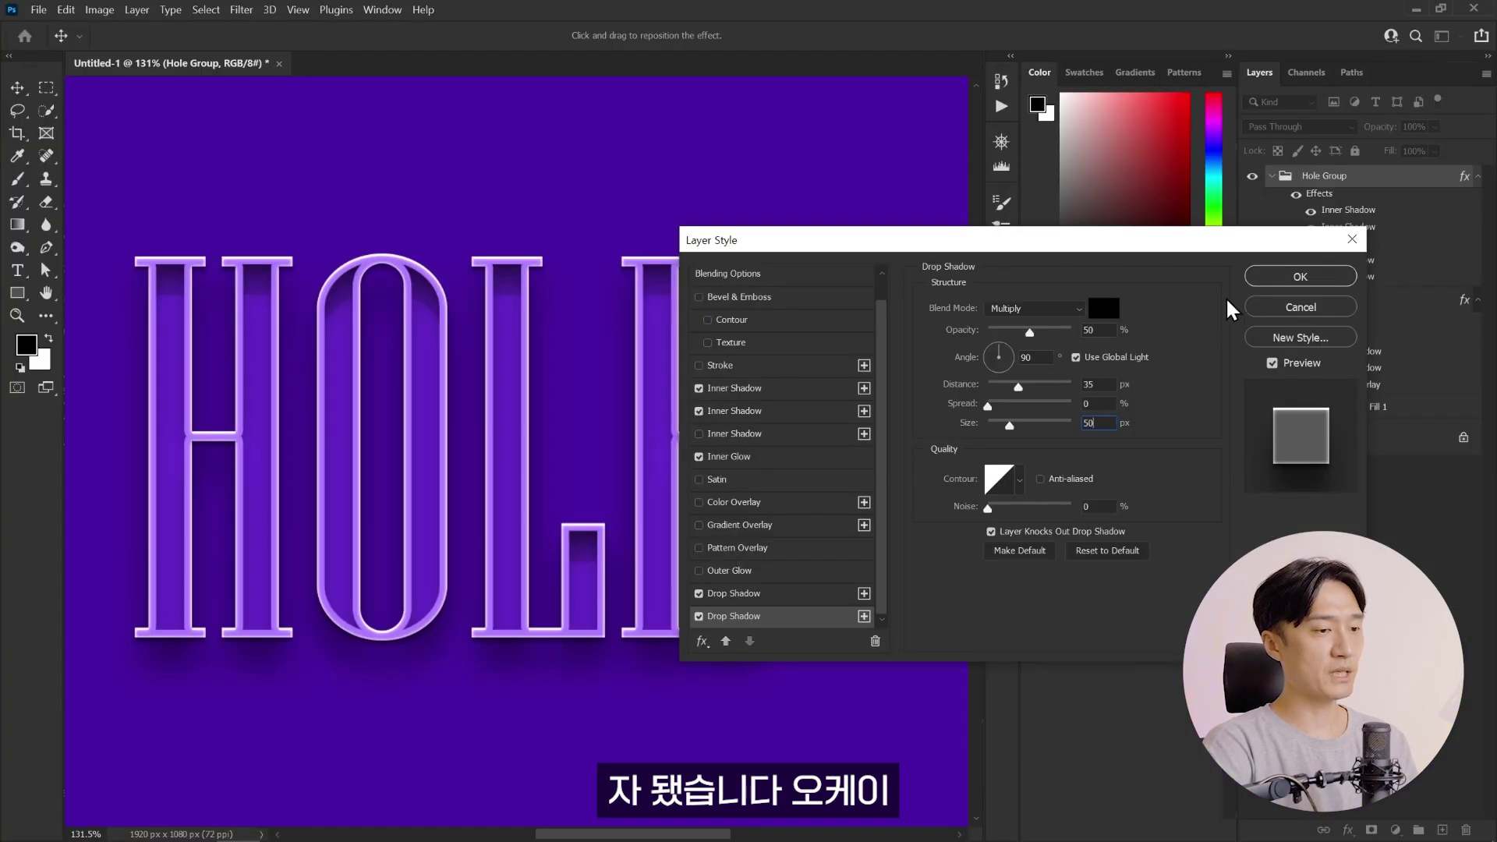
- Apply the layer style and zoom out to see the whole canvas
click(1287, 276)
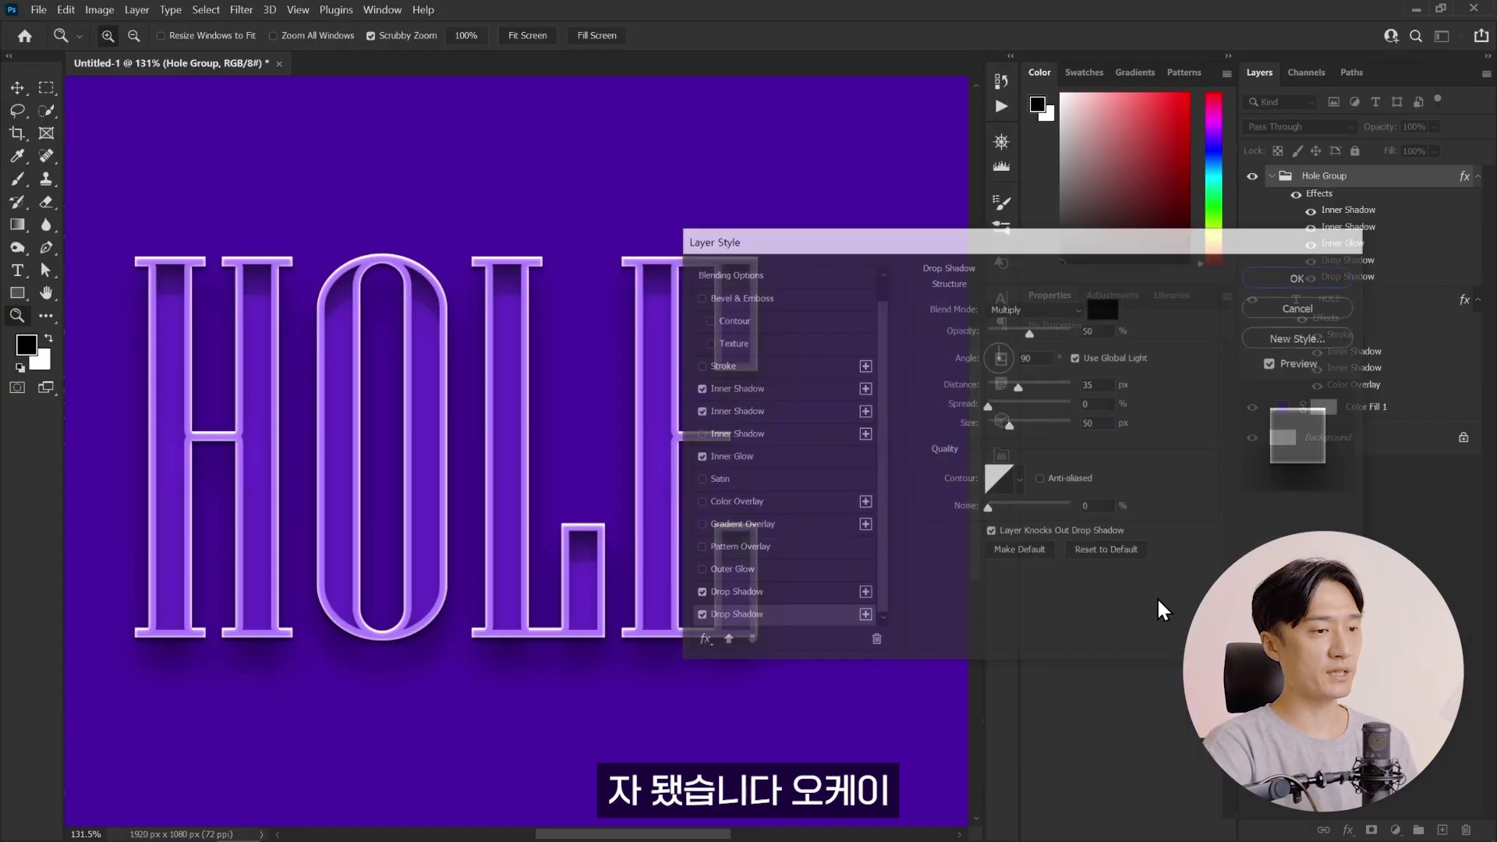
drag(447, 460, 567, 457)
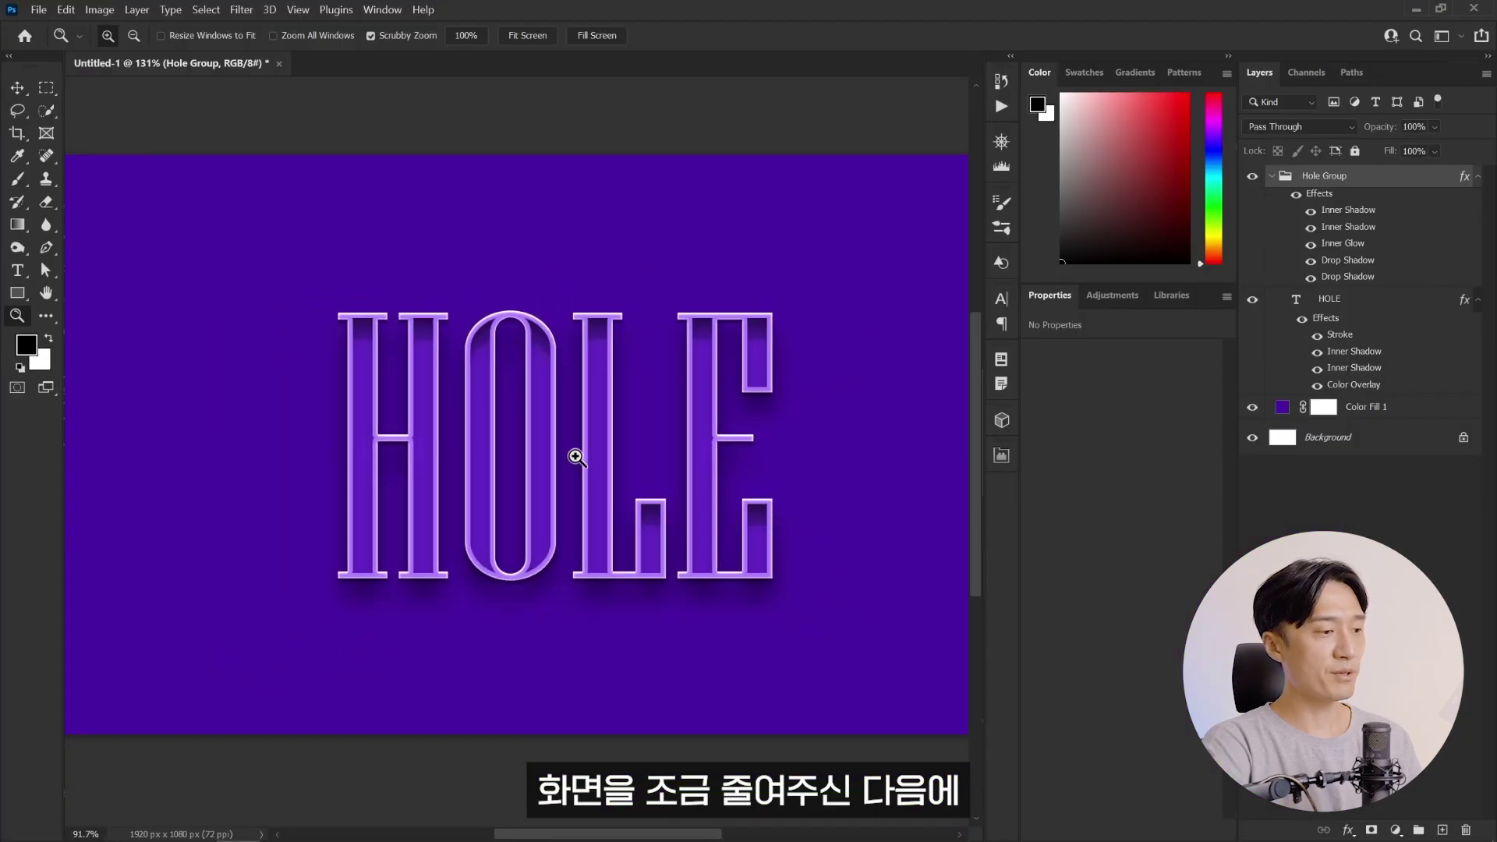
alt+click(579, 468)
mouse_move(594, 461)
mouse_down()
mouse_move(578, 454)
mouse_move(595, 466)
mouse_up()
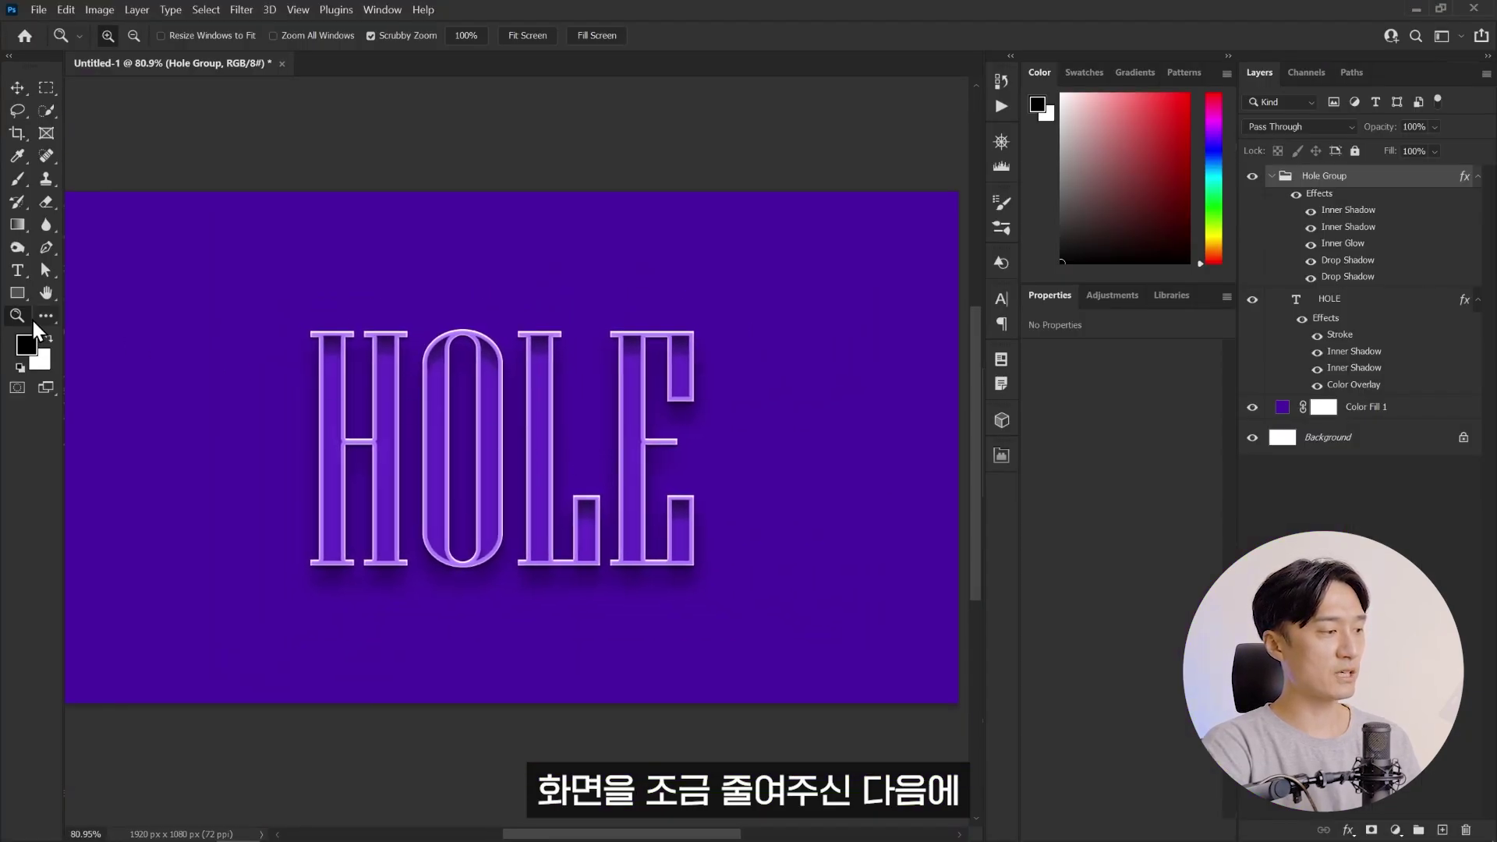
- Draw a wide rectangle across the lower half of the canvas
drag(17, 292, 93, 297)
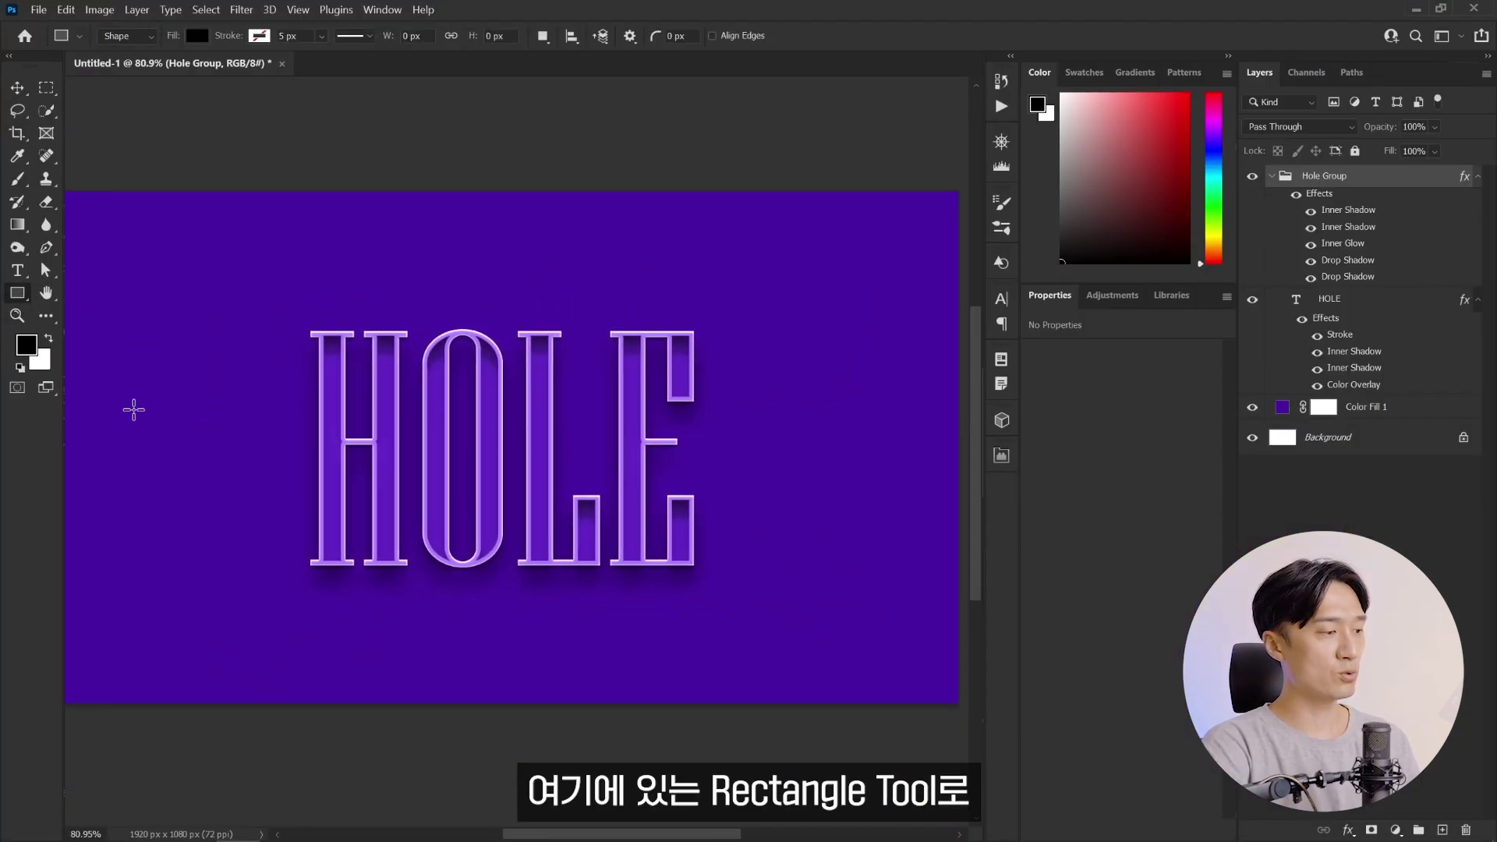
mouse_move(78, 414)
mouse_down()
mouse_move(719, 535)
mouse_move(970, 595)
mouse_move(1013, 627)
mouse_up()
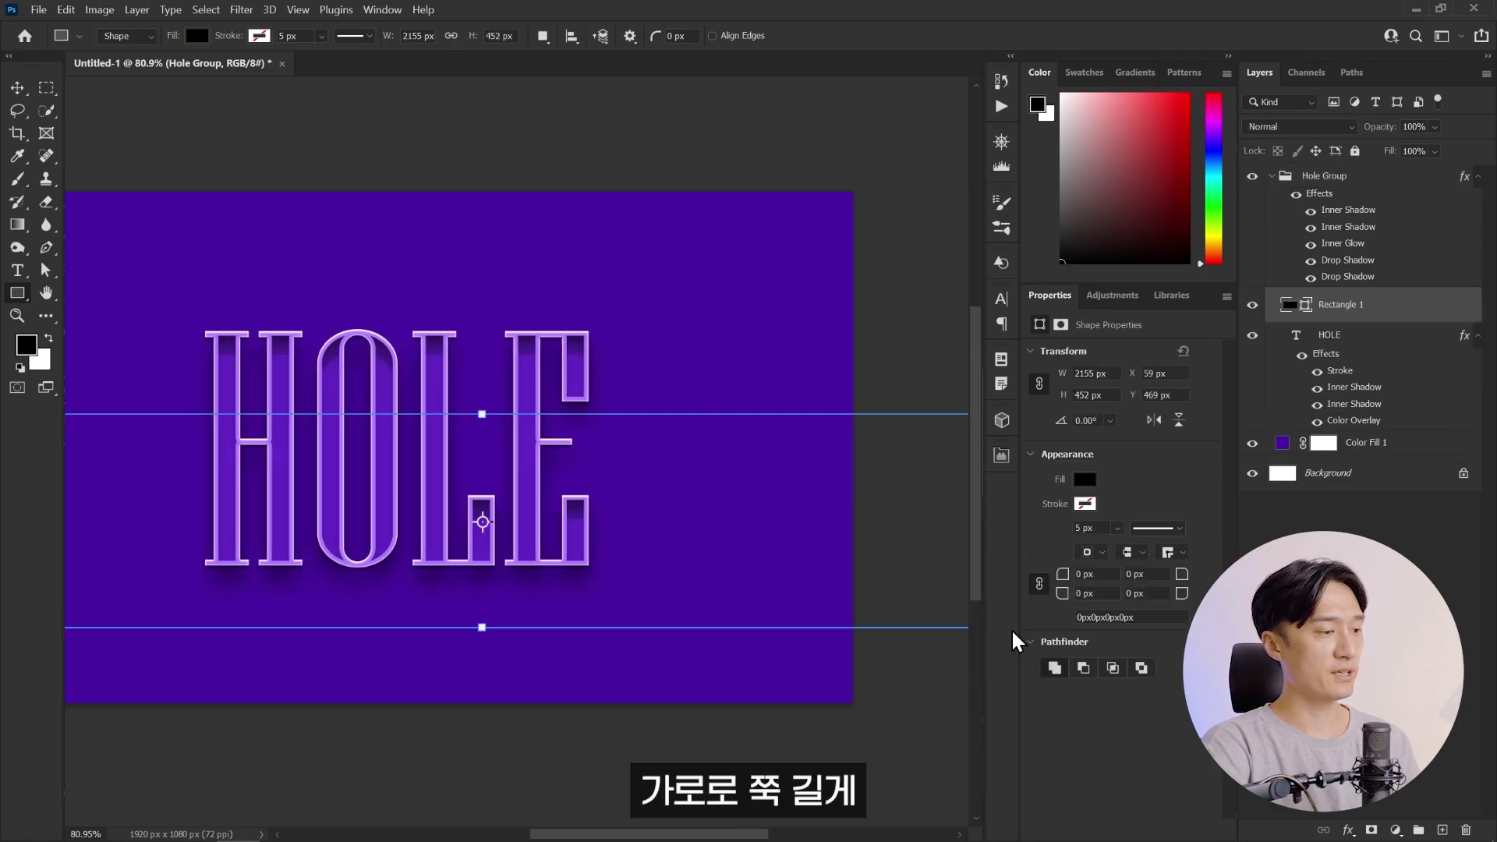
drag(601, 540, 645, 529)
drag(793, 512, 742, 502)
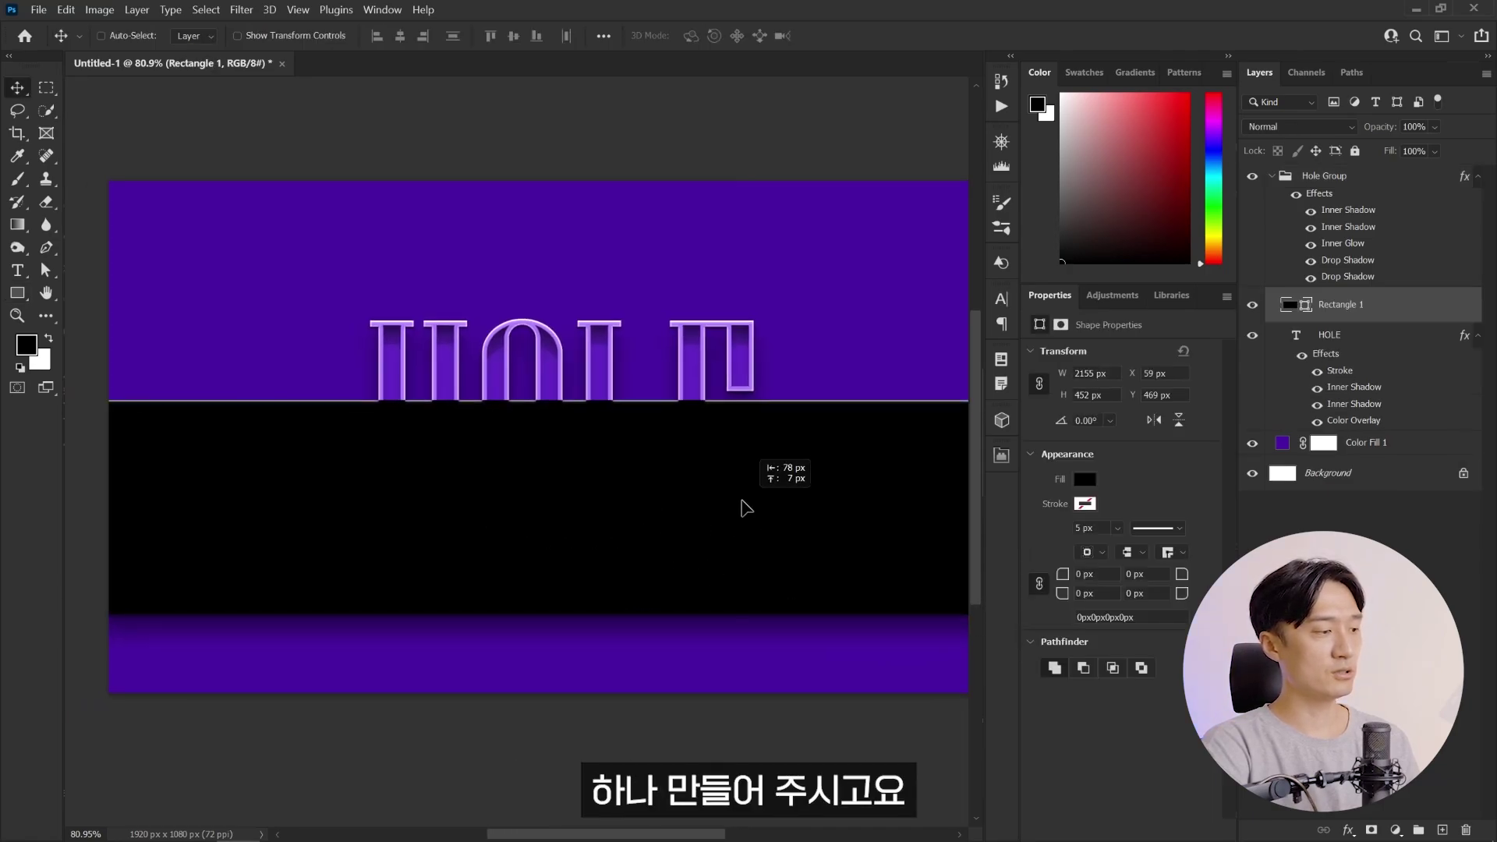
- Fill Rectangle 1 with white and move it to the top of the layer stack
click(195, 35)
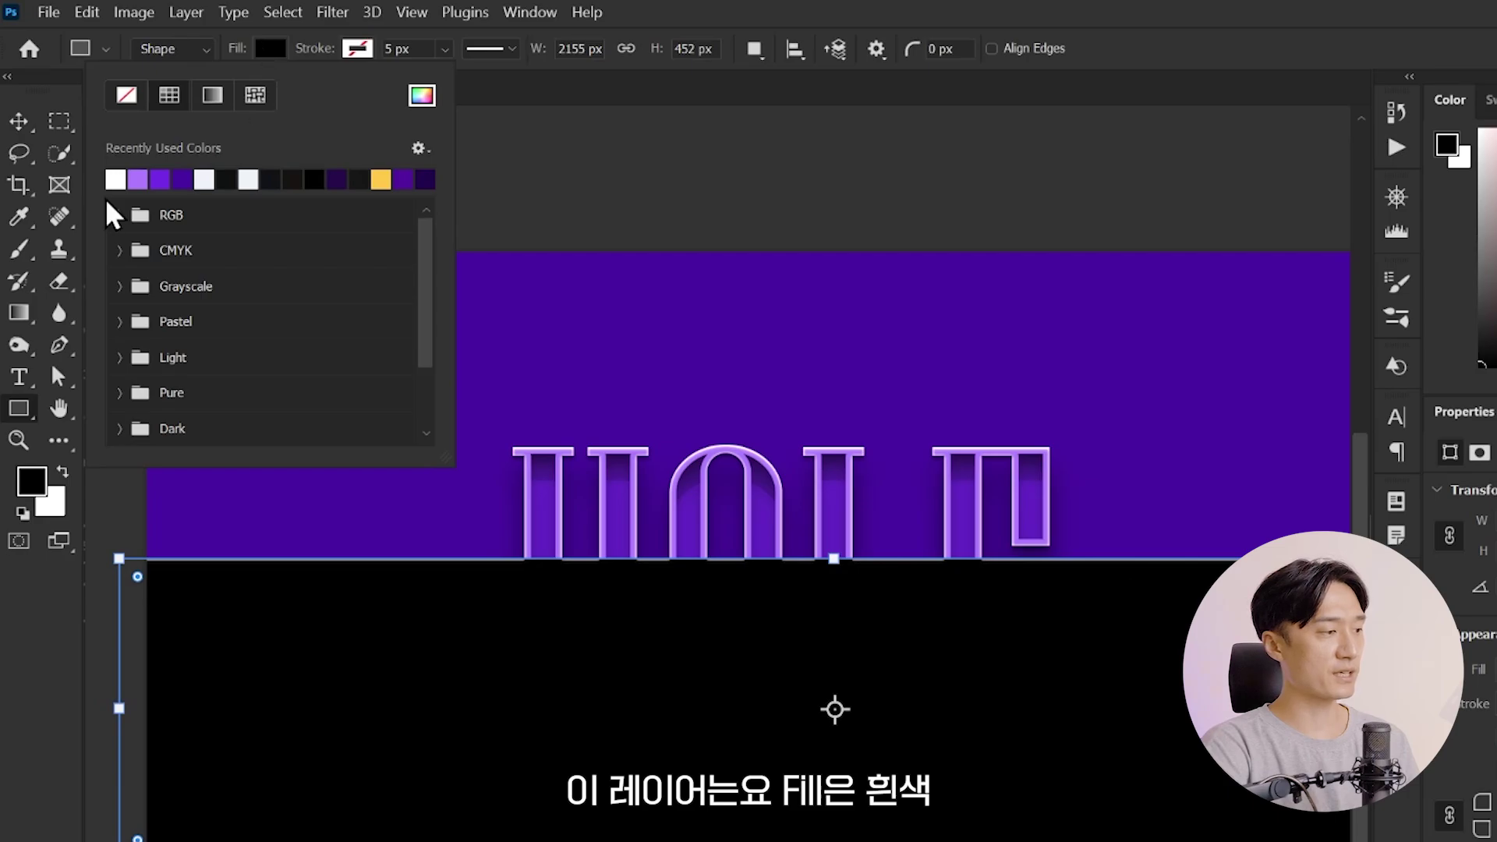
click(86, 129)
key(Escape)
key(v)
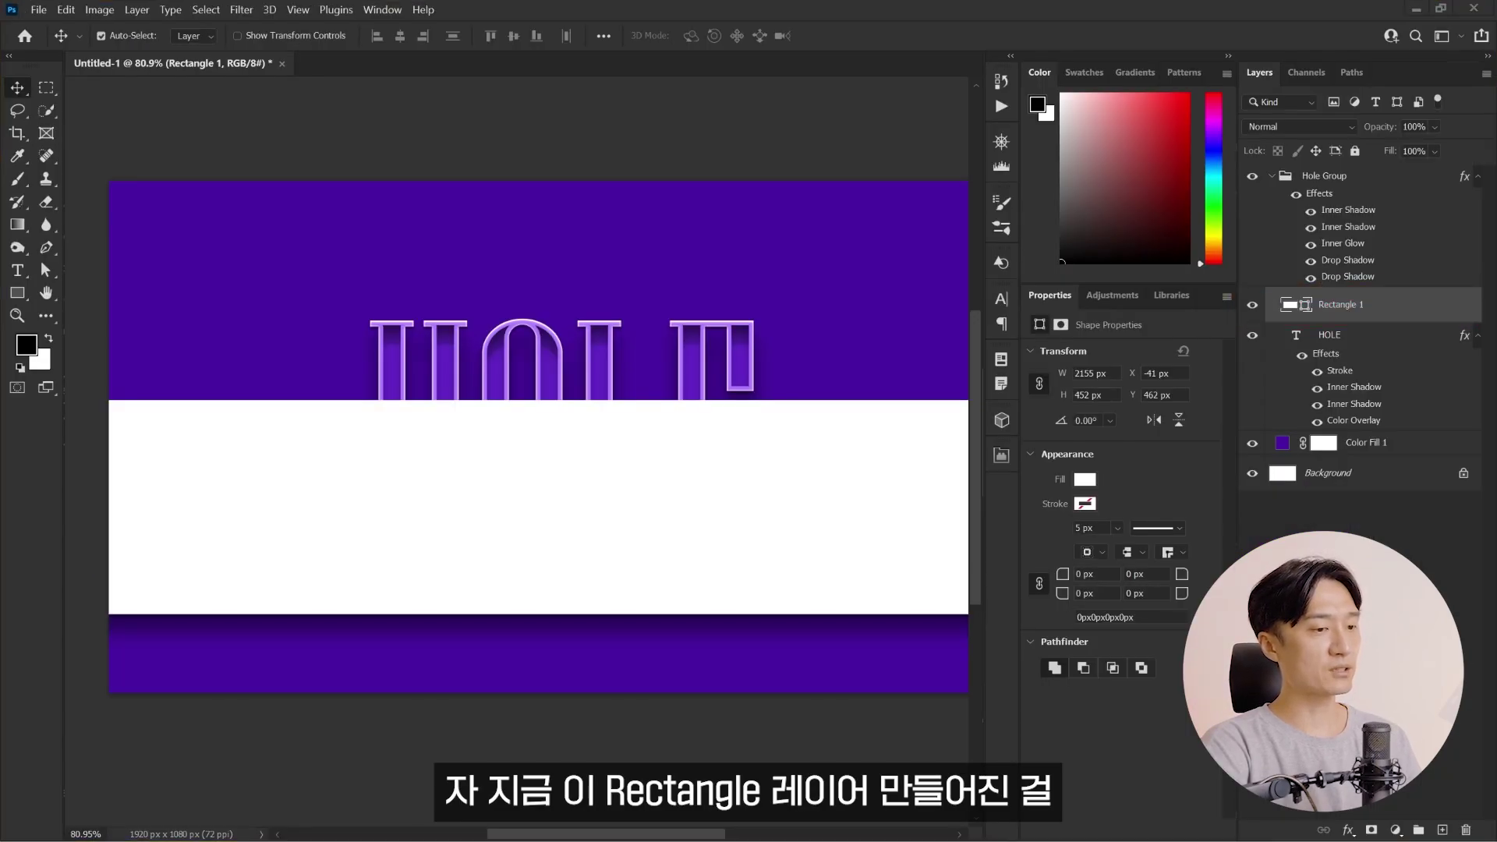
mouse_move(1275, 300)
mouse_down()
mouse_move(1365, 154)
mouse_move(1369, 172)
mouse_up()
- Clip the white rectangle to the HOLE text and tilt it about -8.66°
right_click(1377, 195)
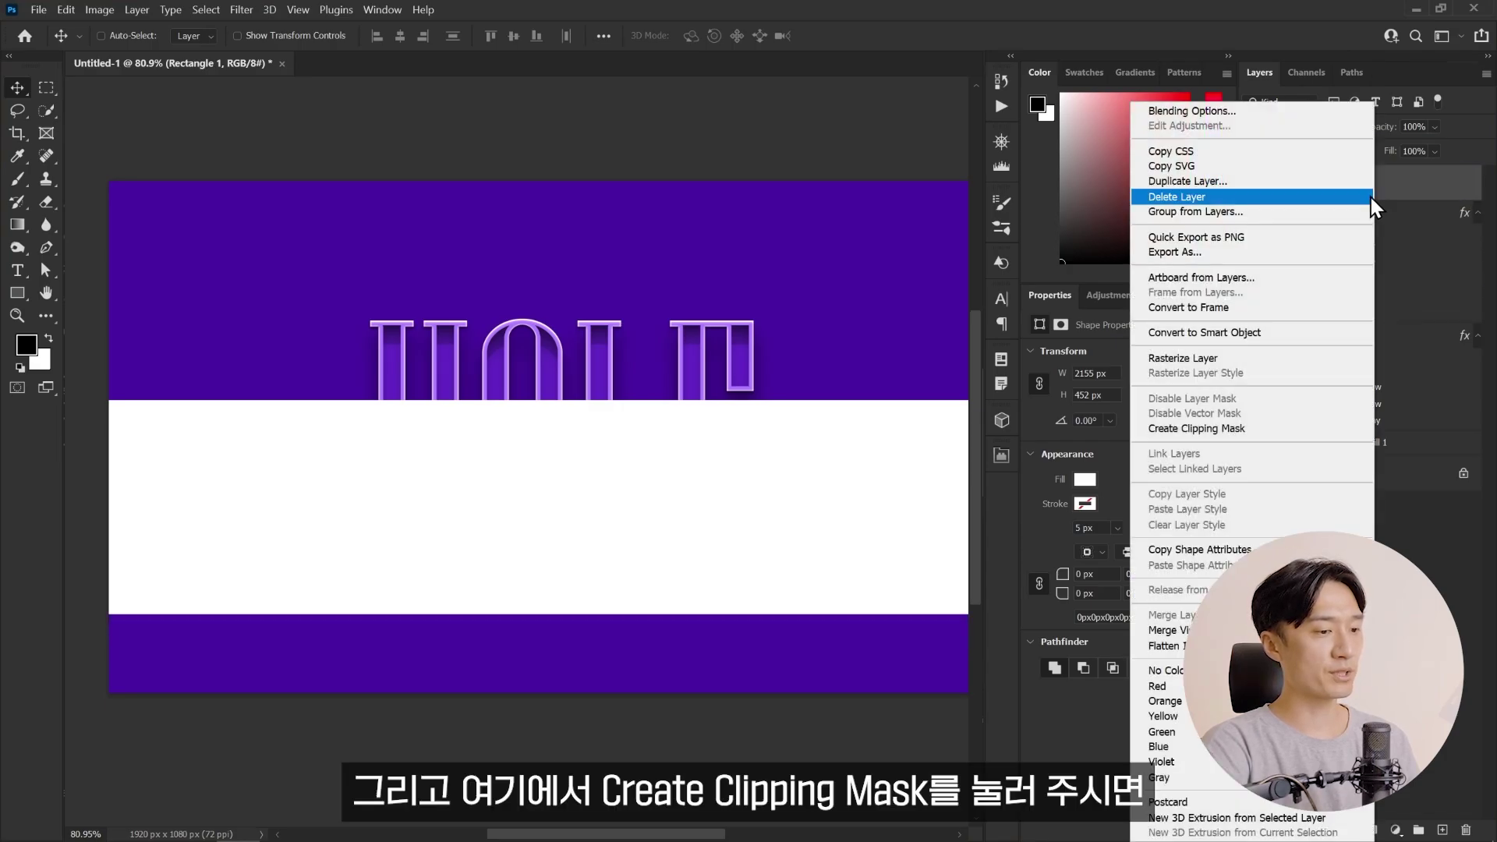
click(1234, 430)
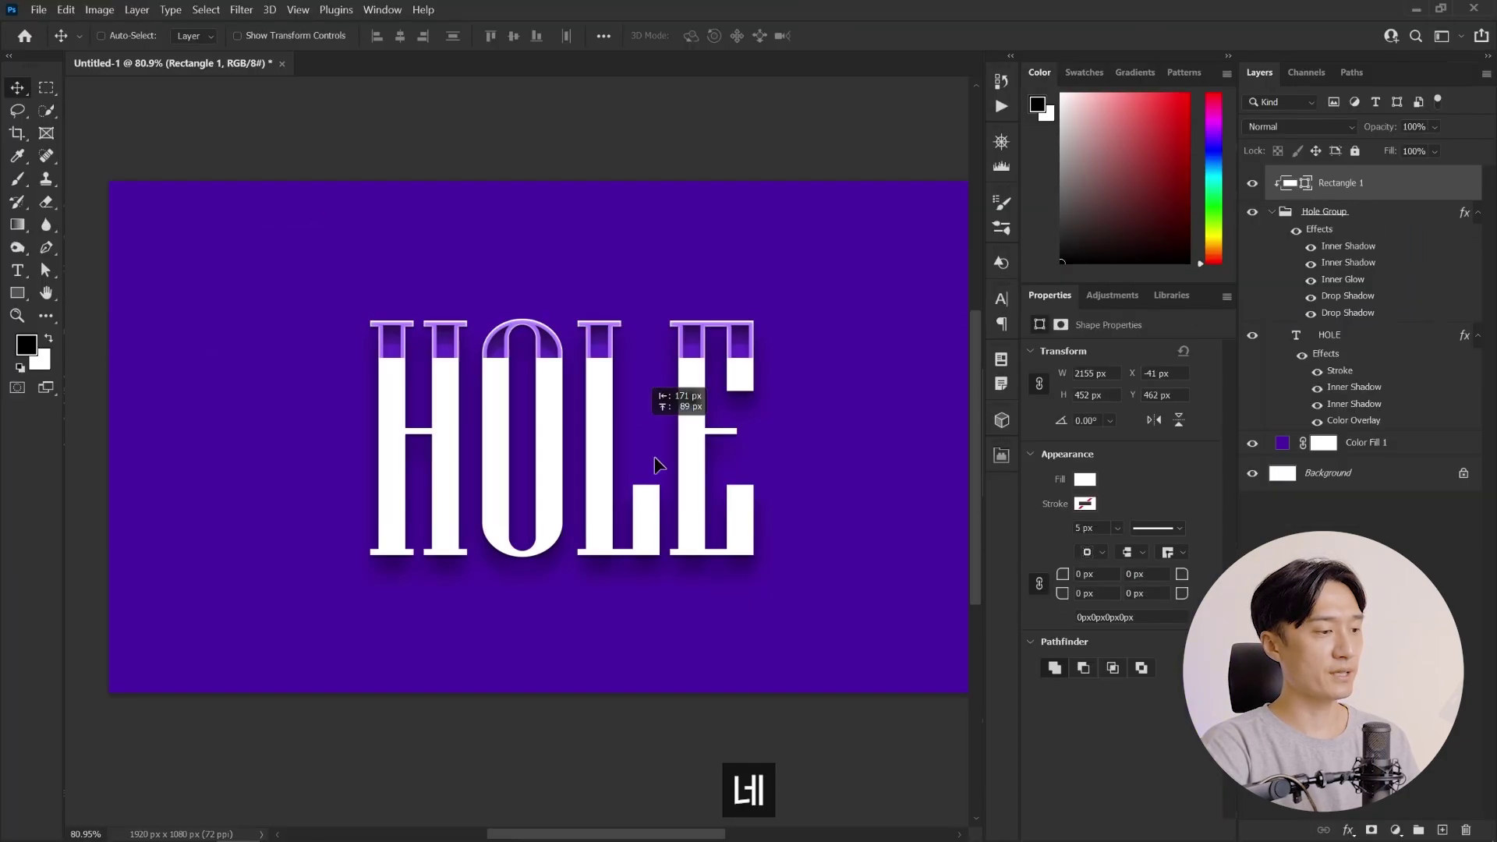
drag(655, 464, 692, 434)
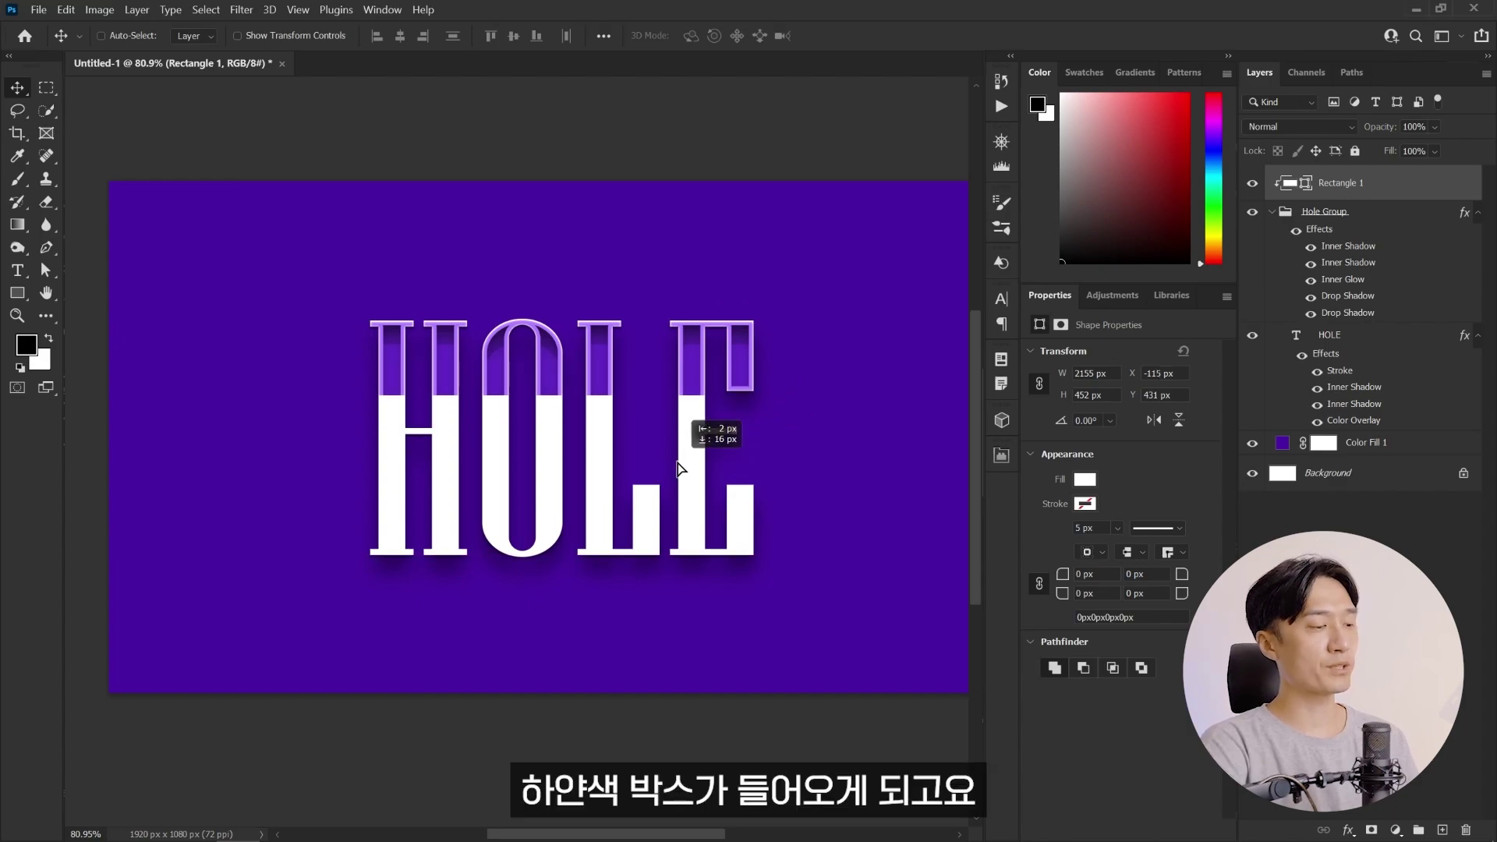
key(ctrl+t)
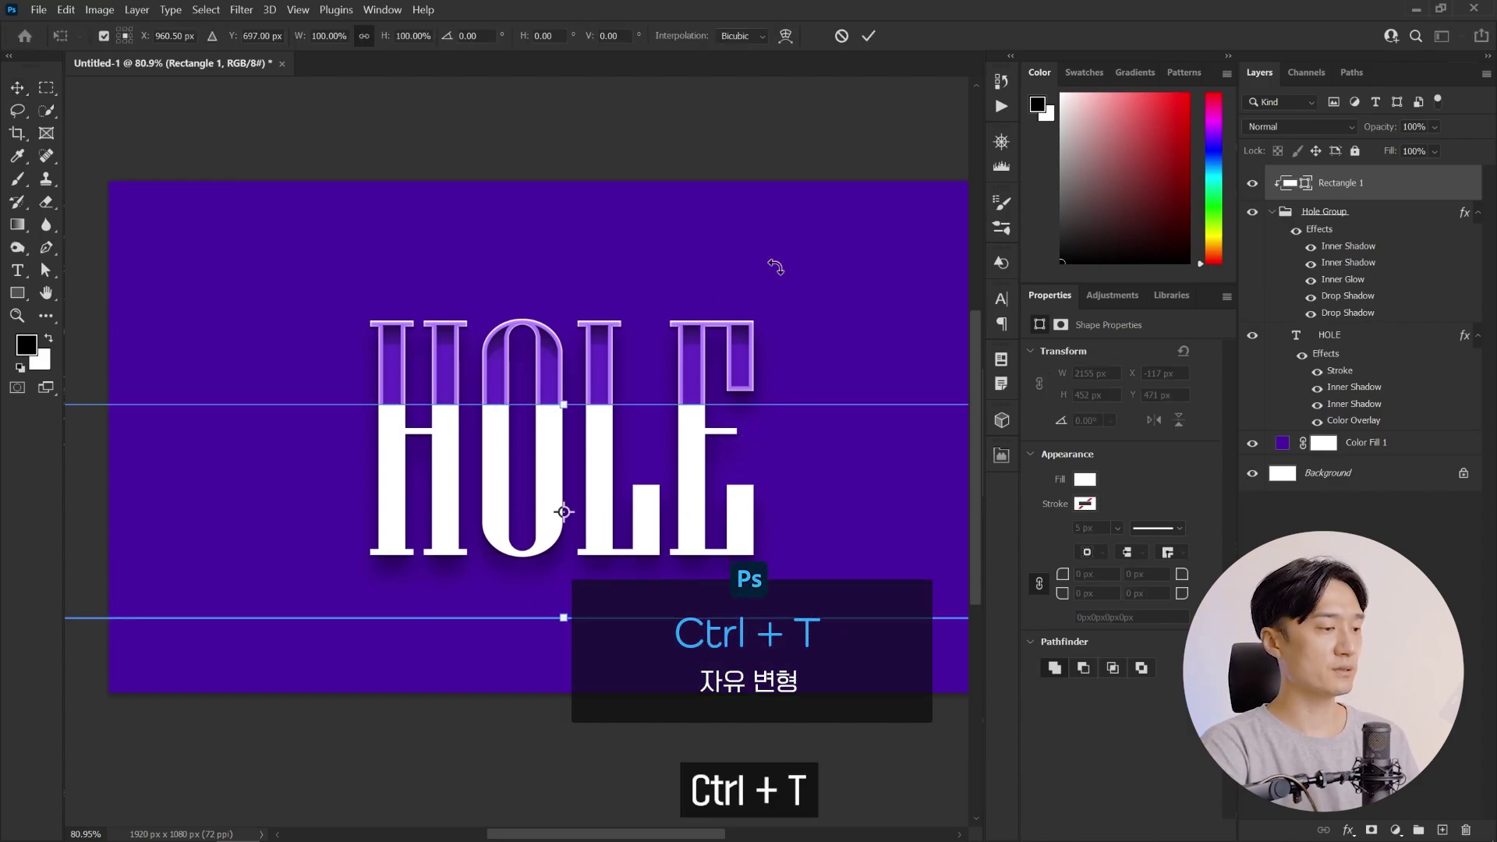
drag(772, 260, 769, 206)
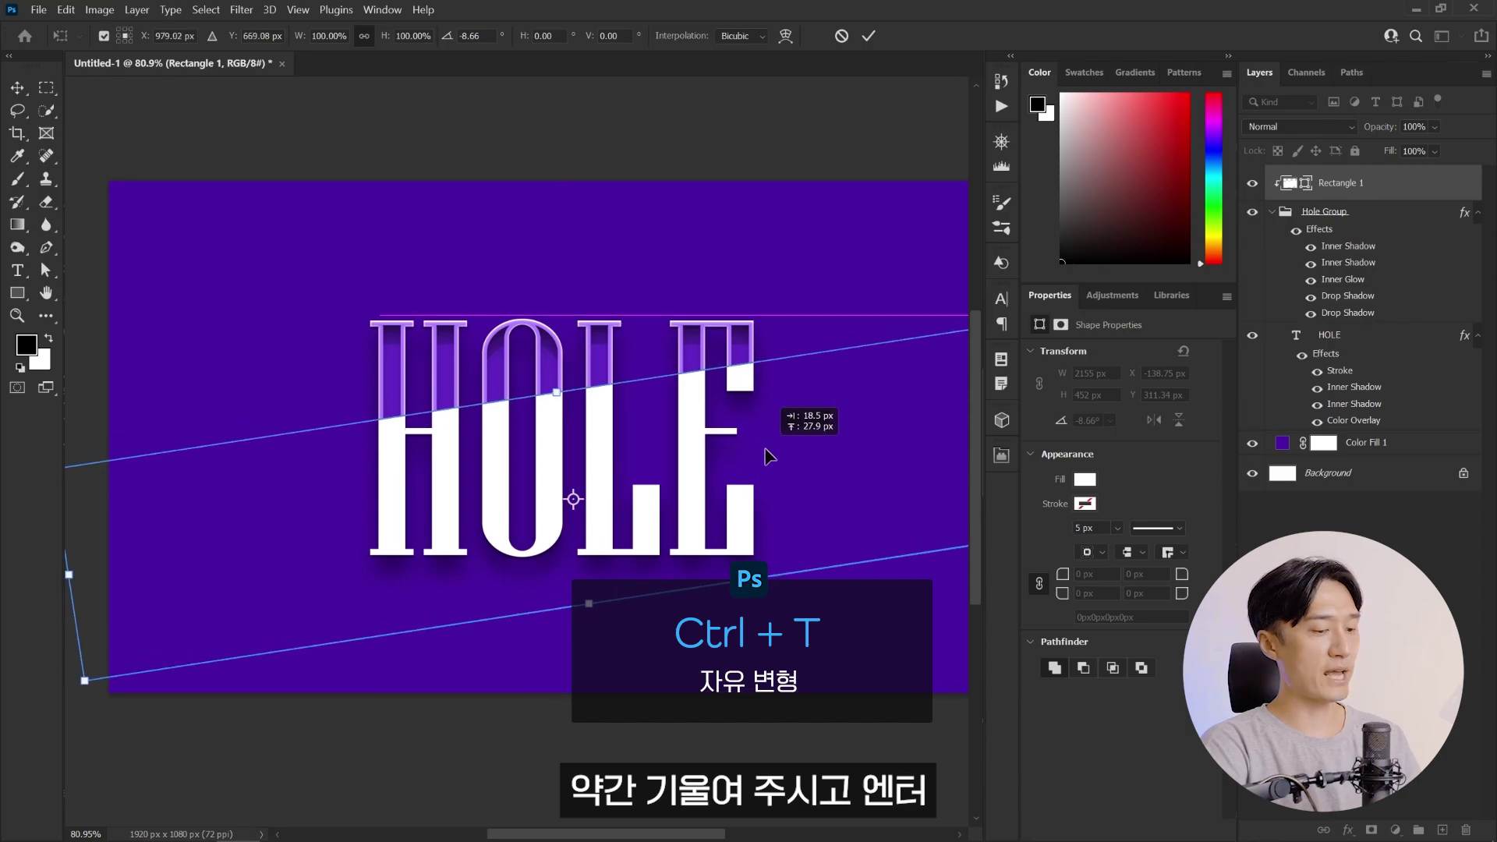
key(Return)
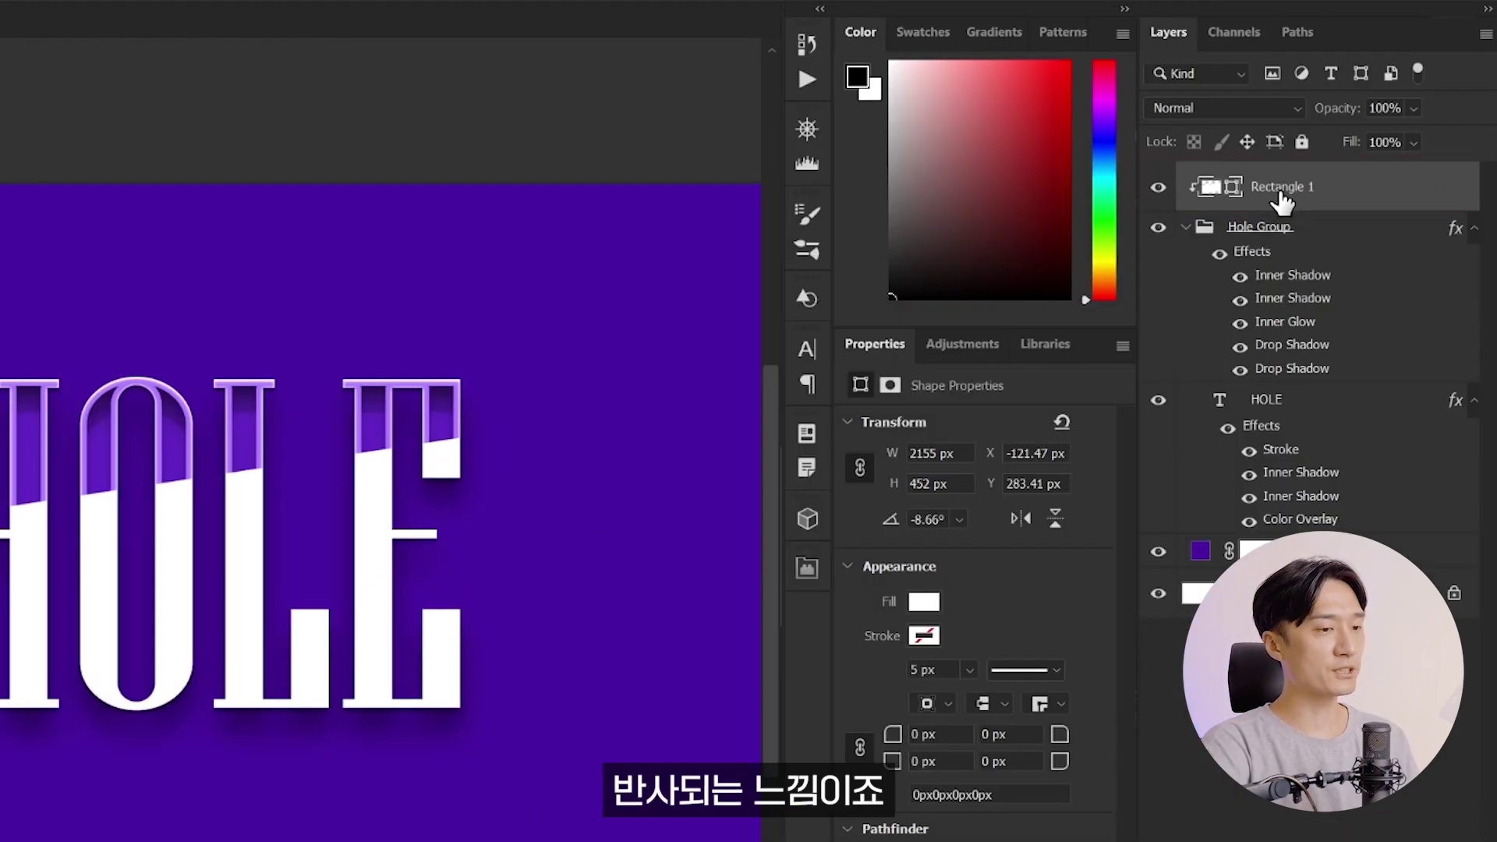
- Rename the rectangle layer 'Ref' and set its blend mode to Overlay
double_click(1281, 191)
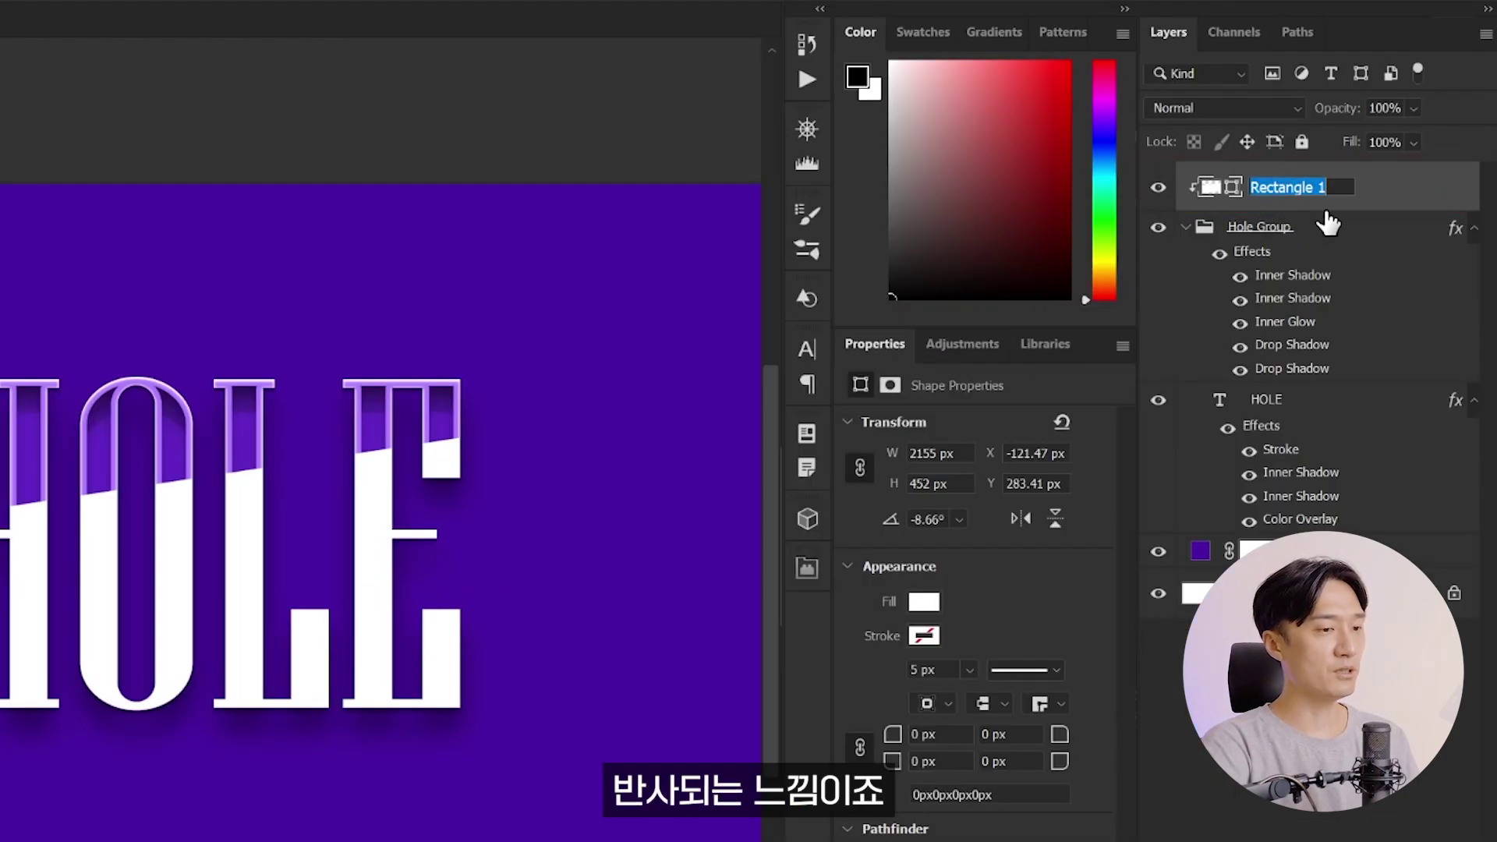
text(Ref)
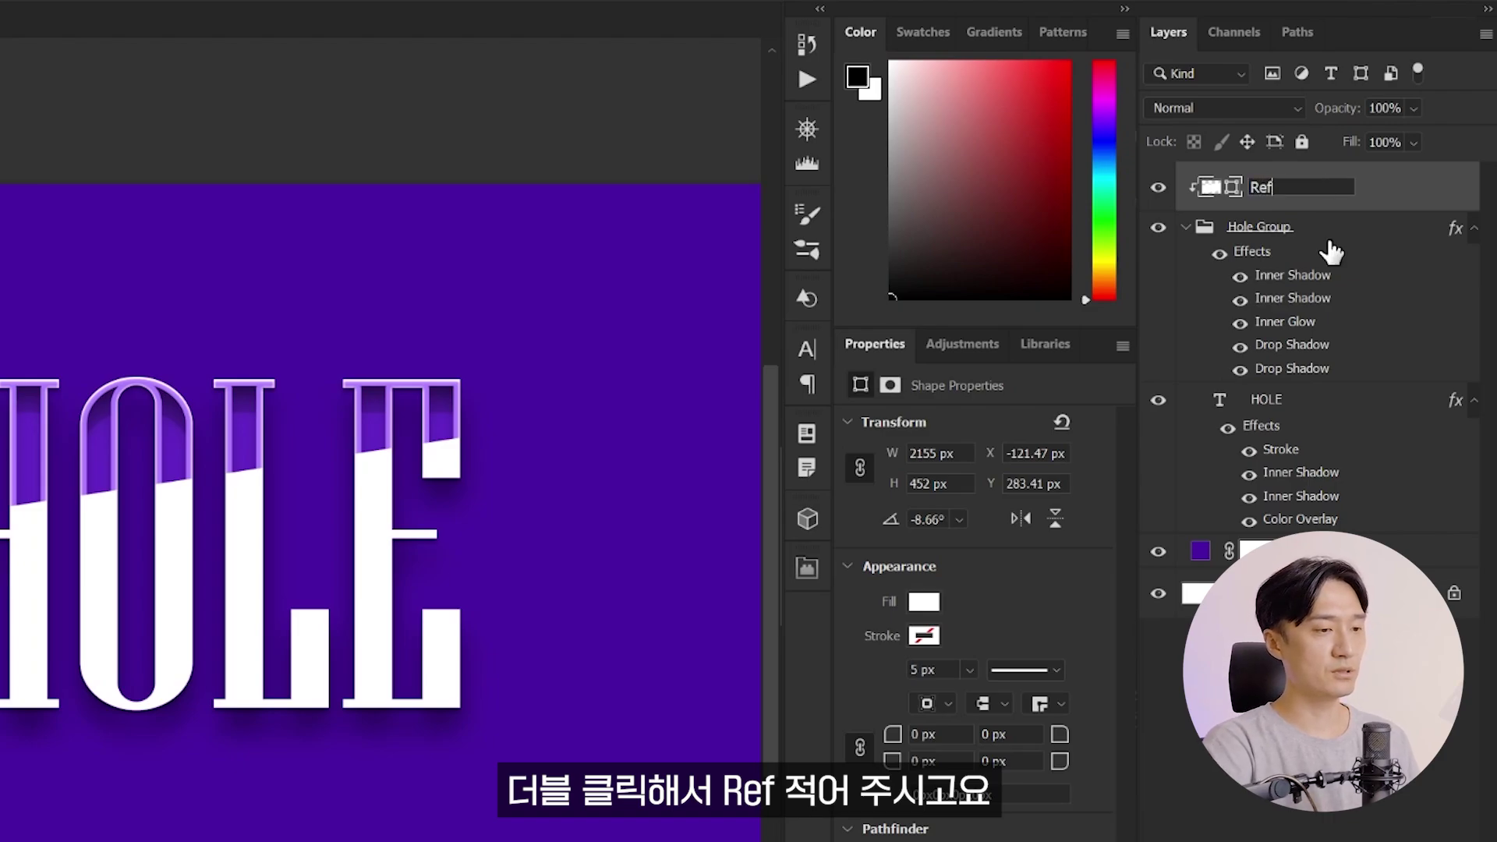
key(Return)
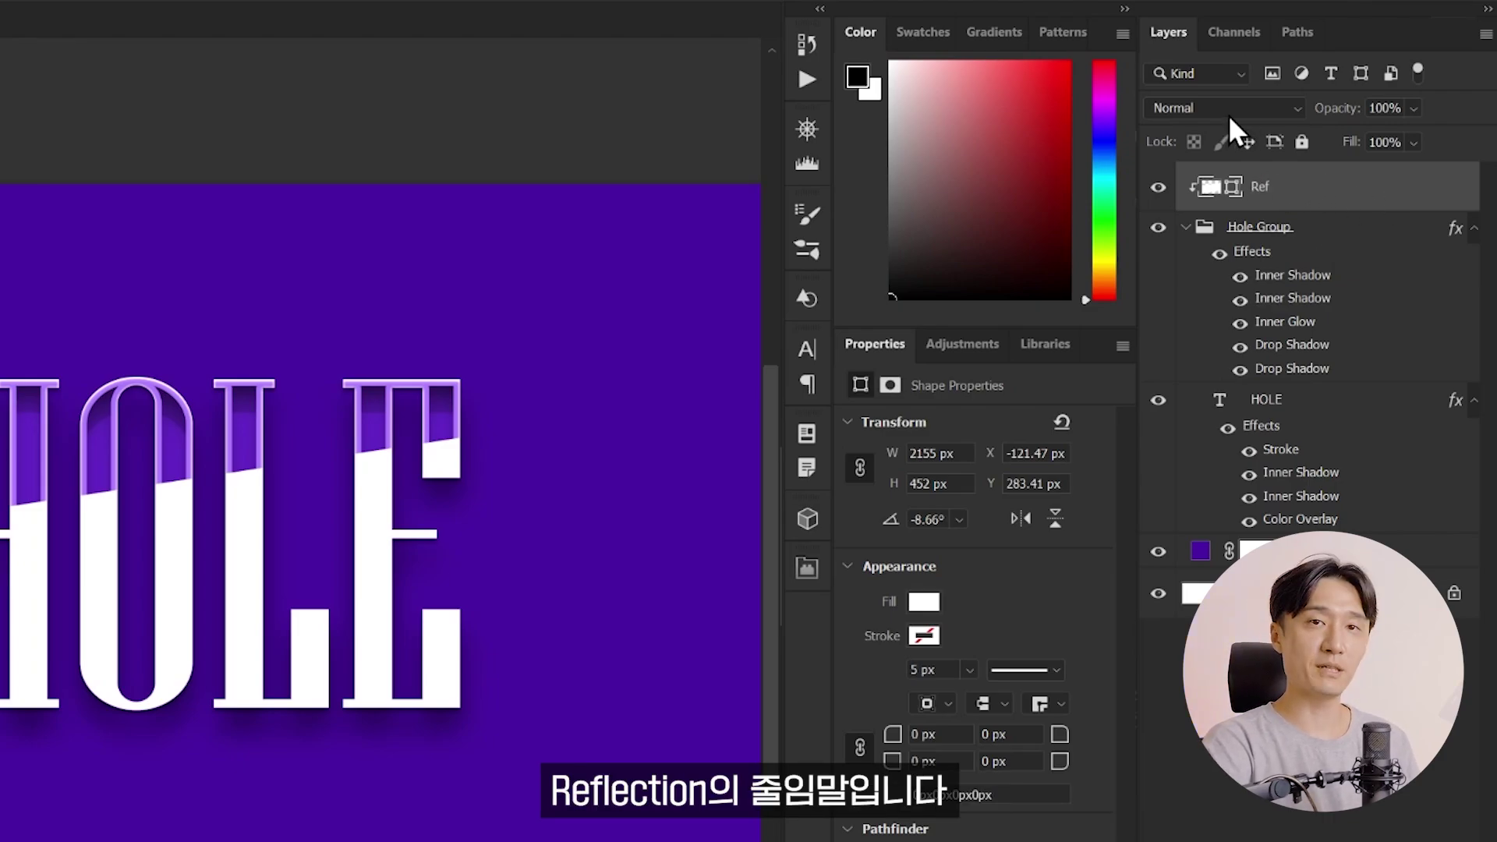
click(1228, 114)
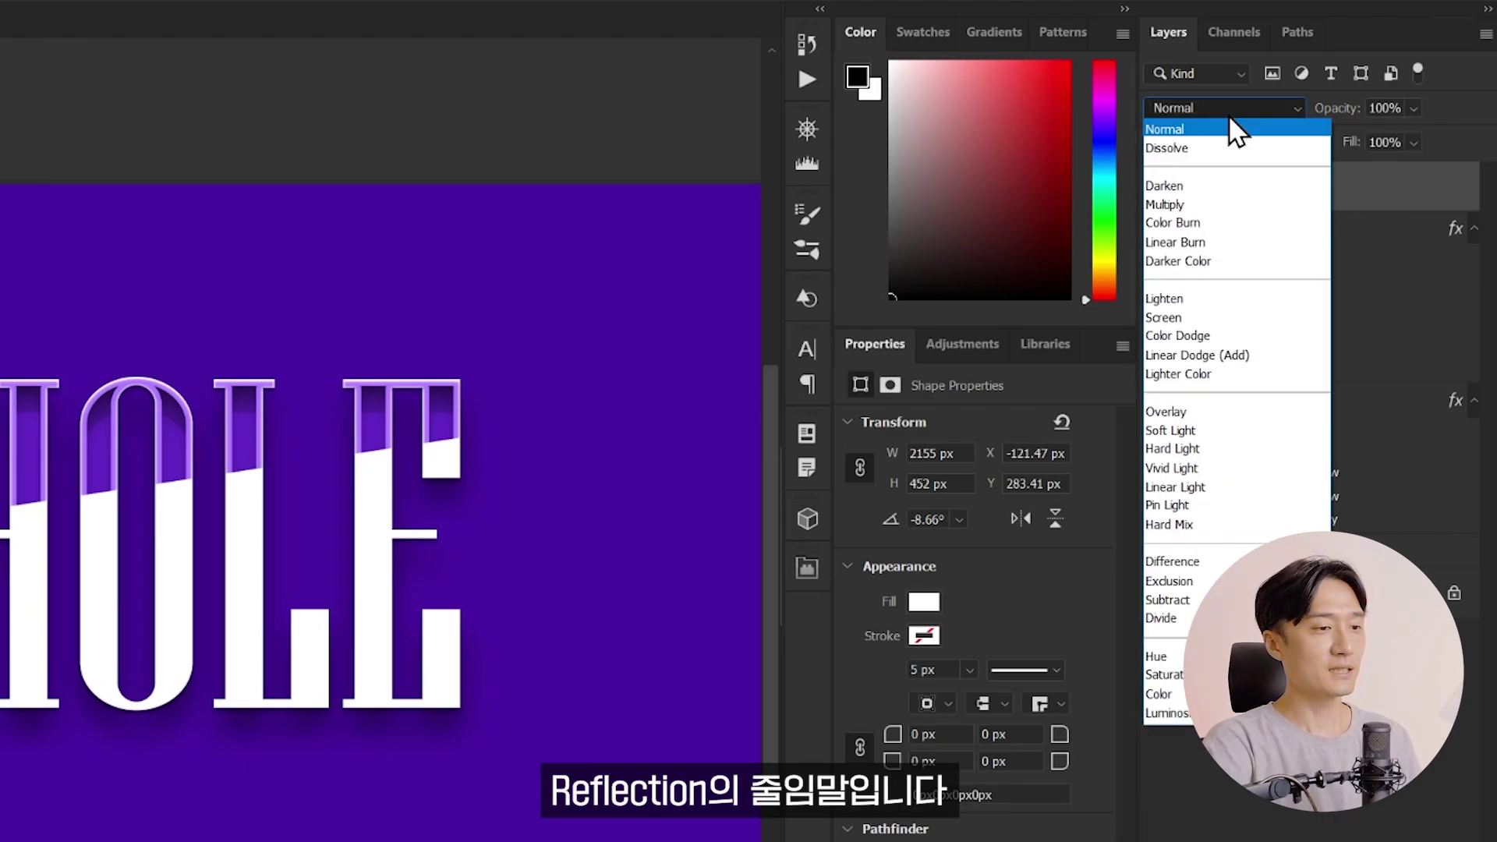
click(1211, 414)
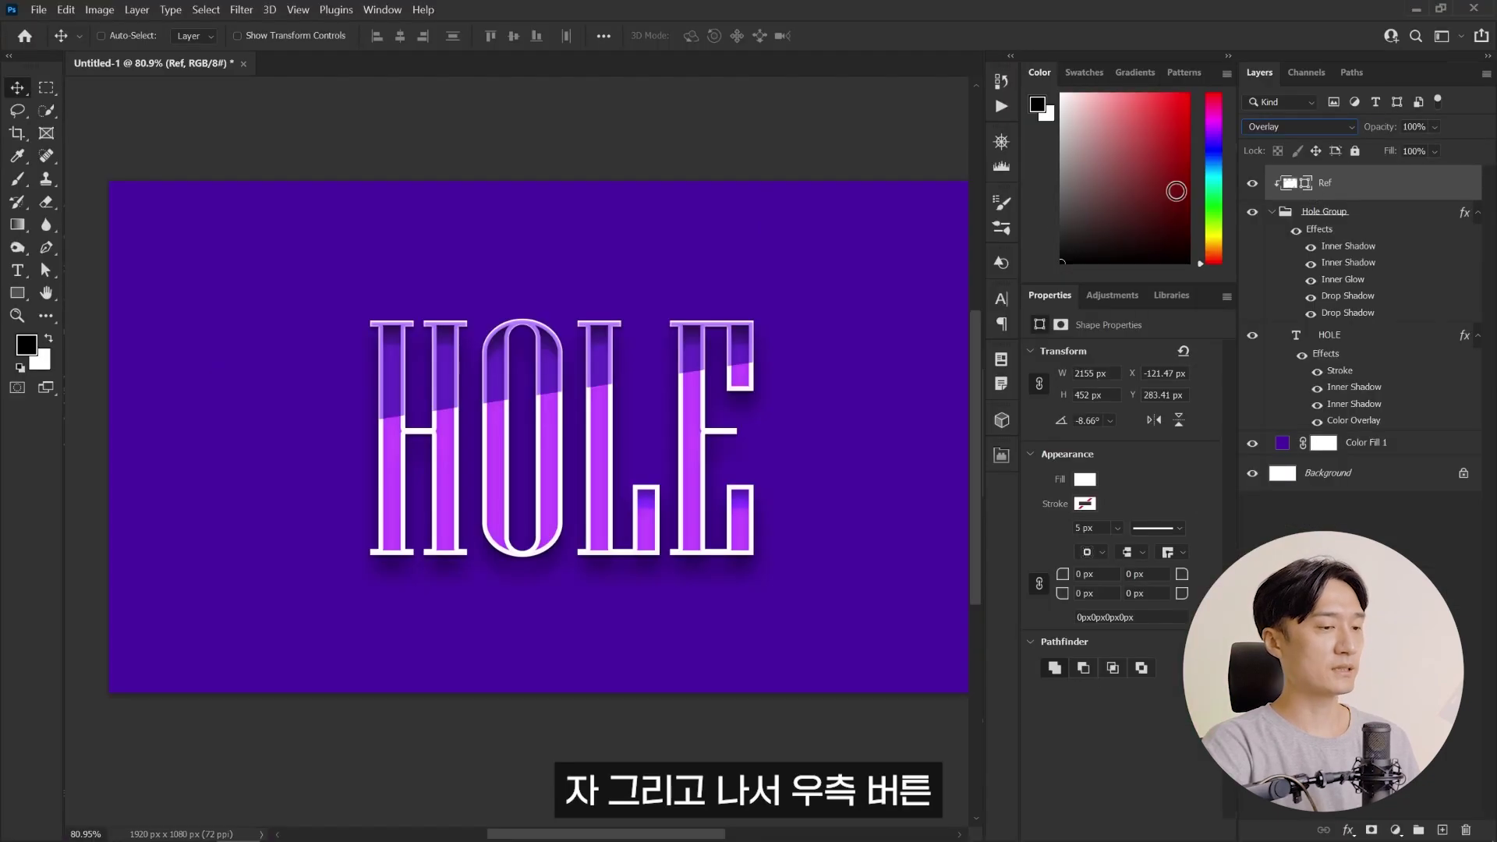
right_click(1358, 185)
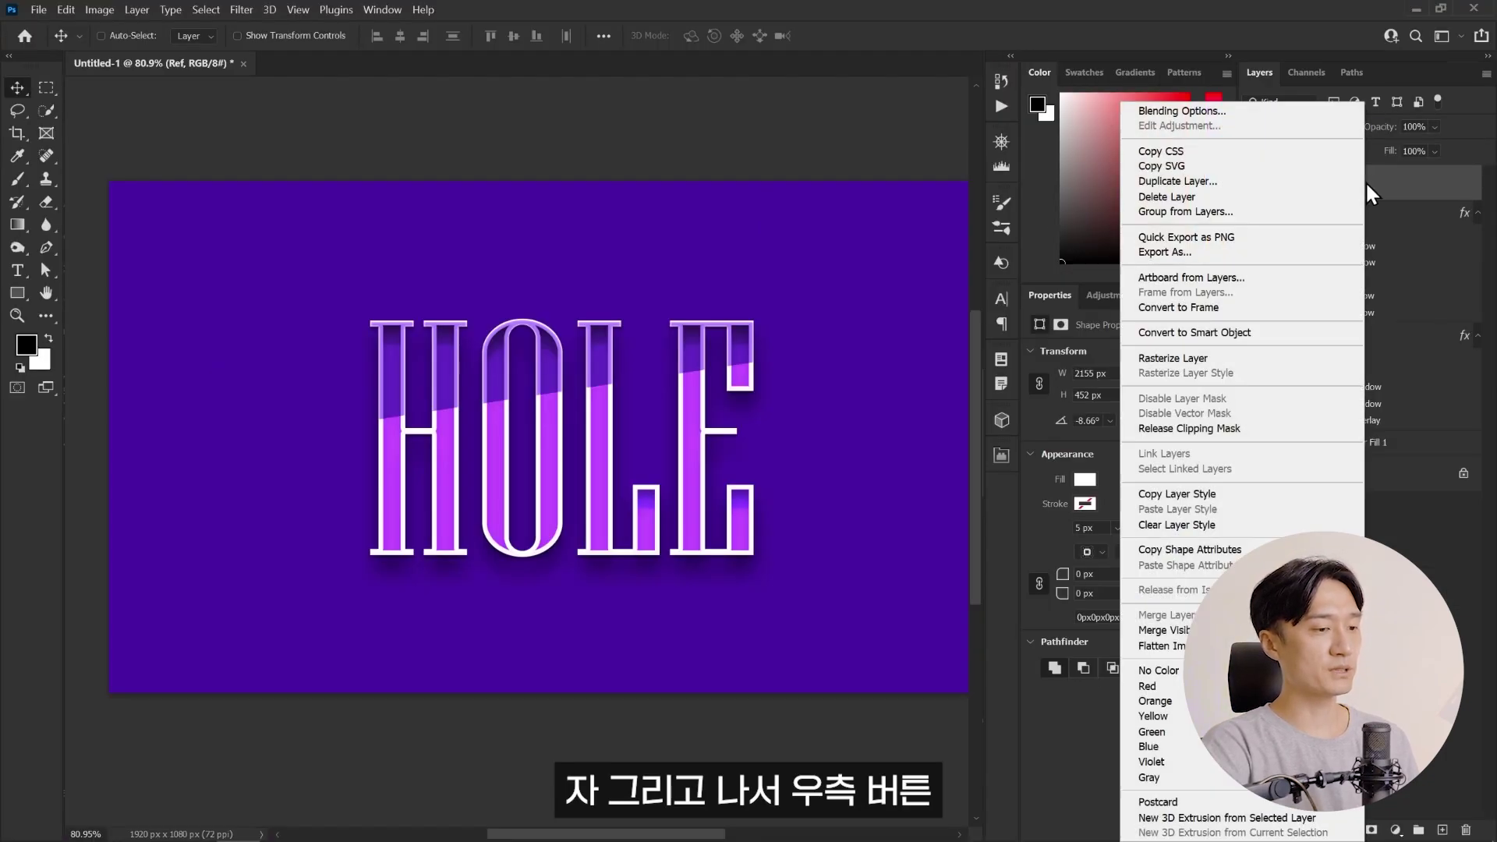
- Rasterize Ref and erase its lower part with a 900 px soft round eraser
click(1221, 360)
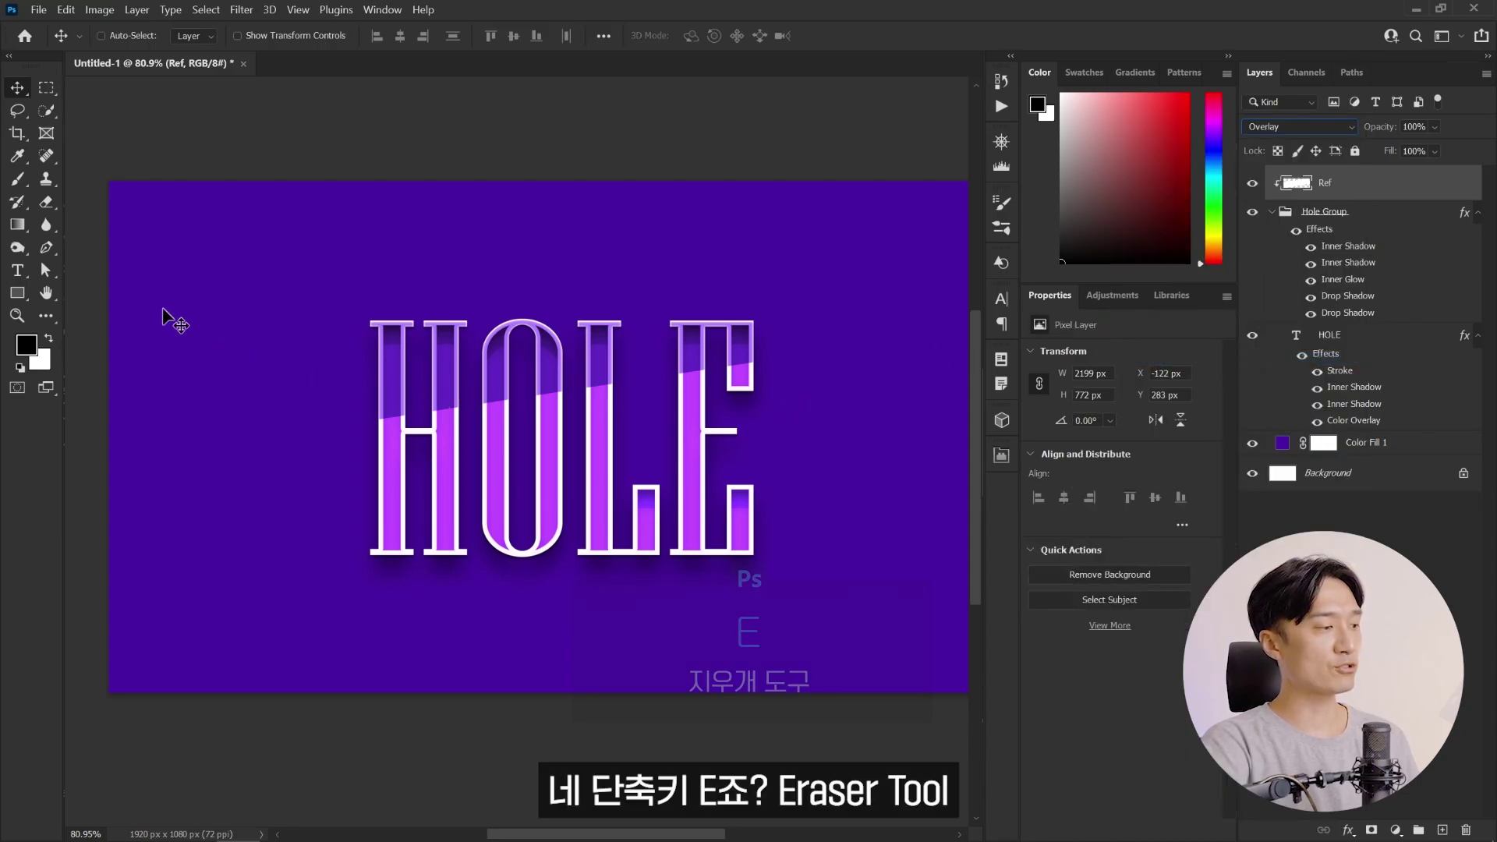
key(e)
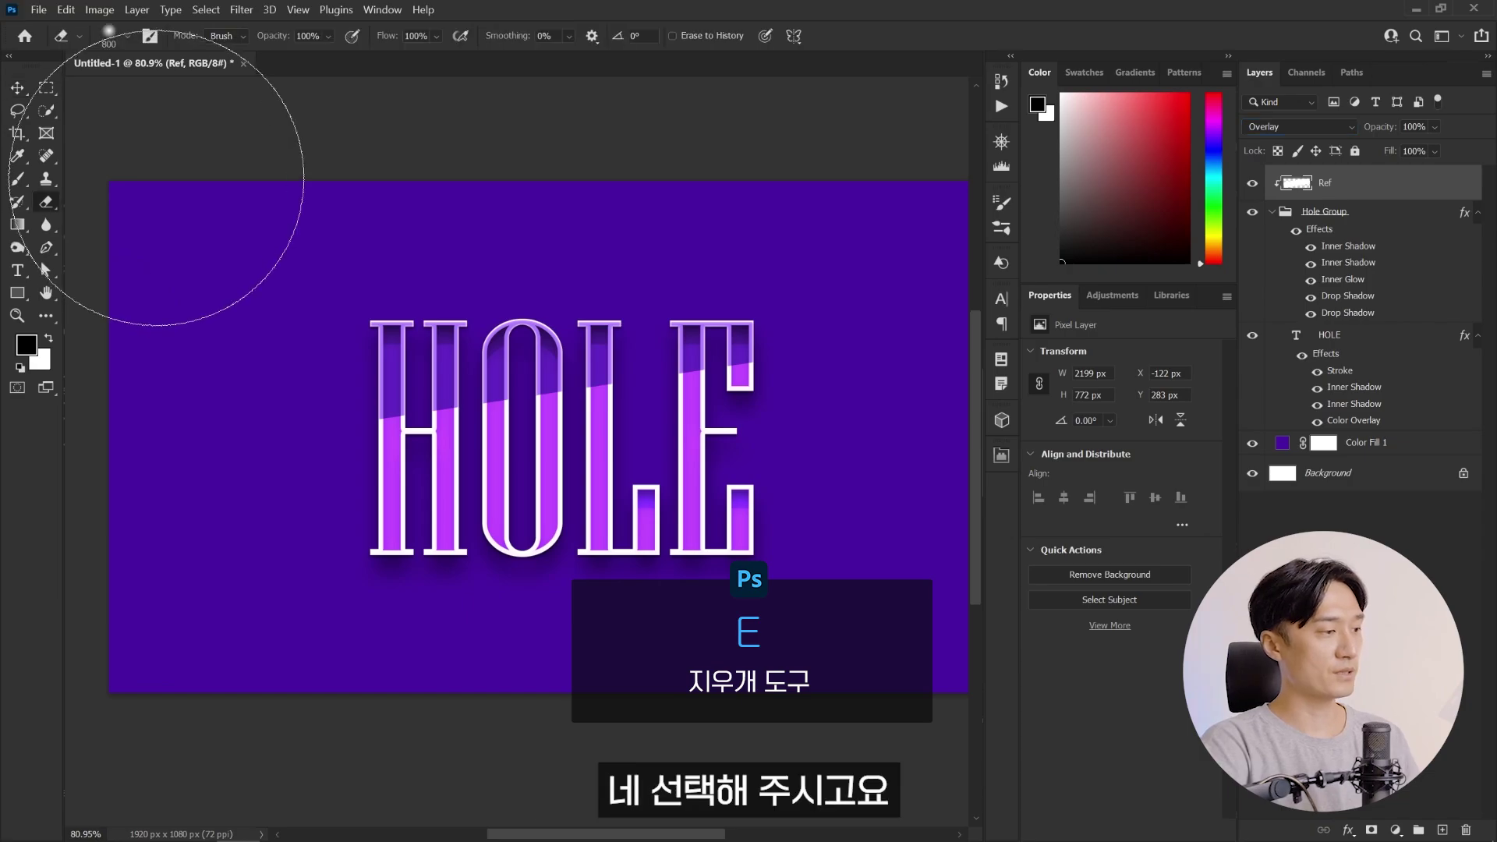
right_click(451, 356)
double_click(546, 594)
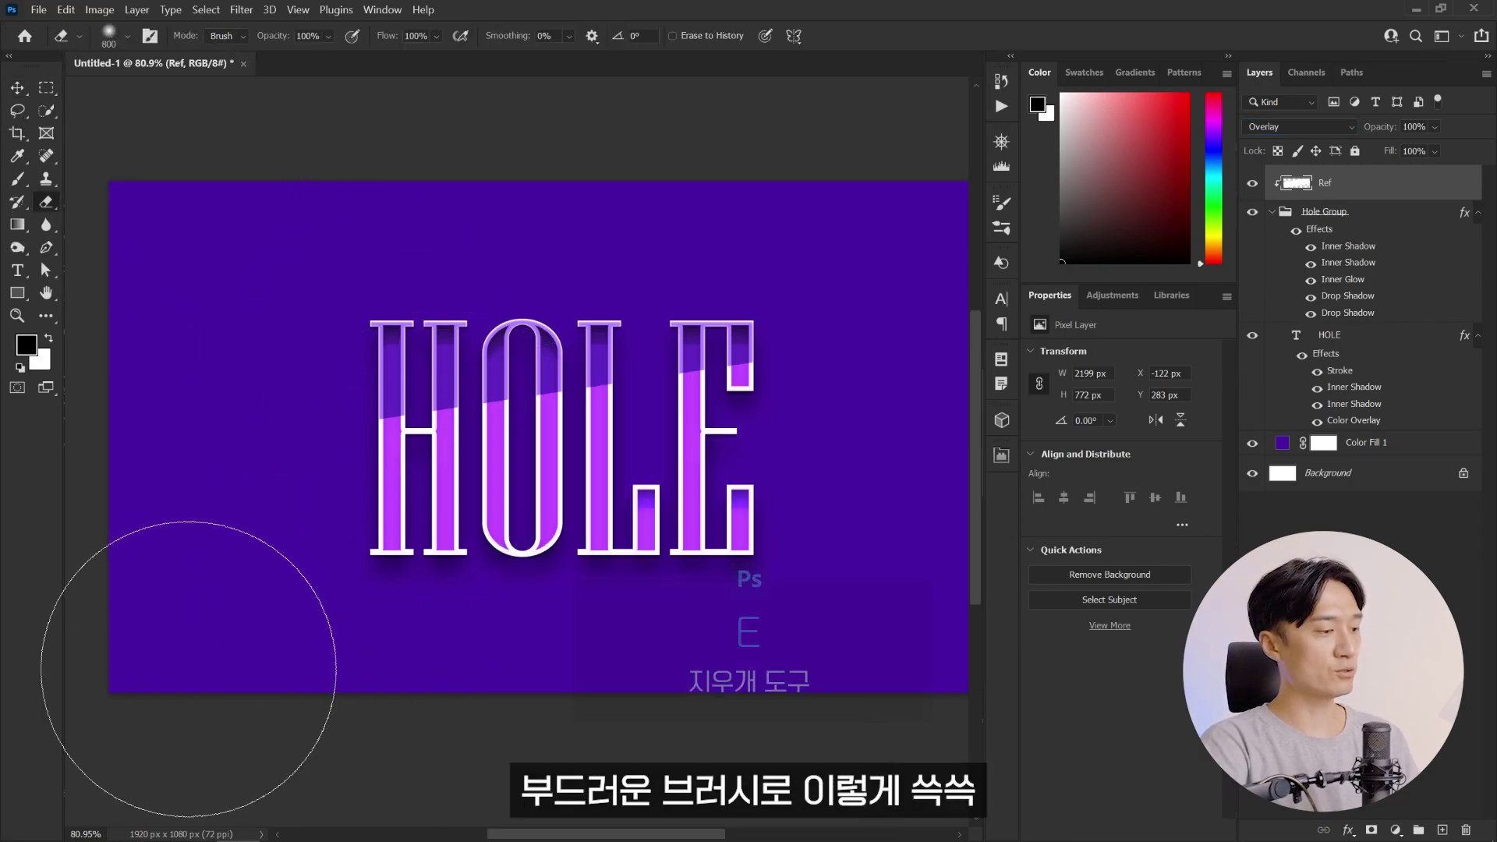
key(bracketright)
mouse_move(628, 623)
mouse_down()
mouse_move(268, 598)
mouse_move(546, 554)
mouse_up()
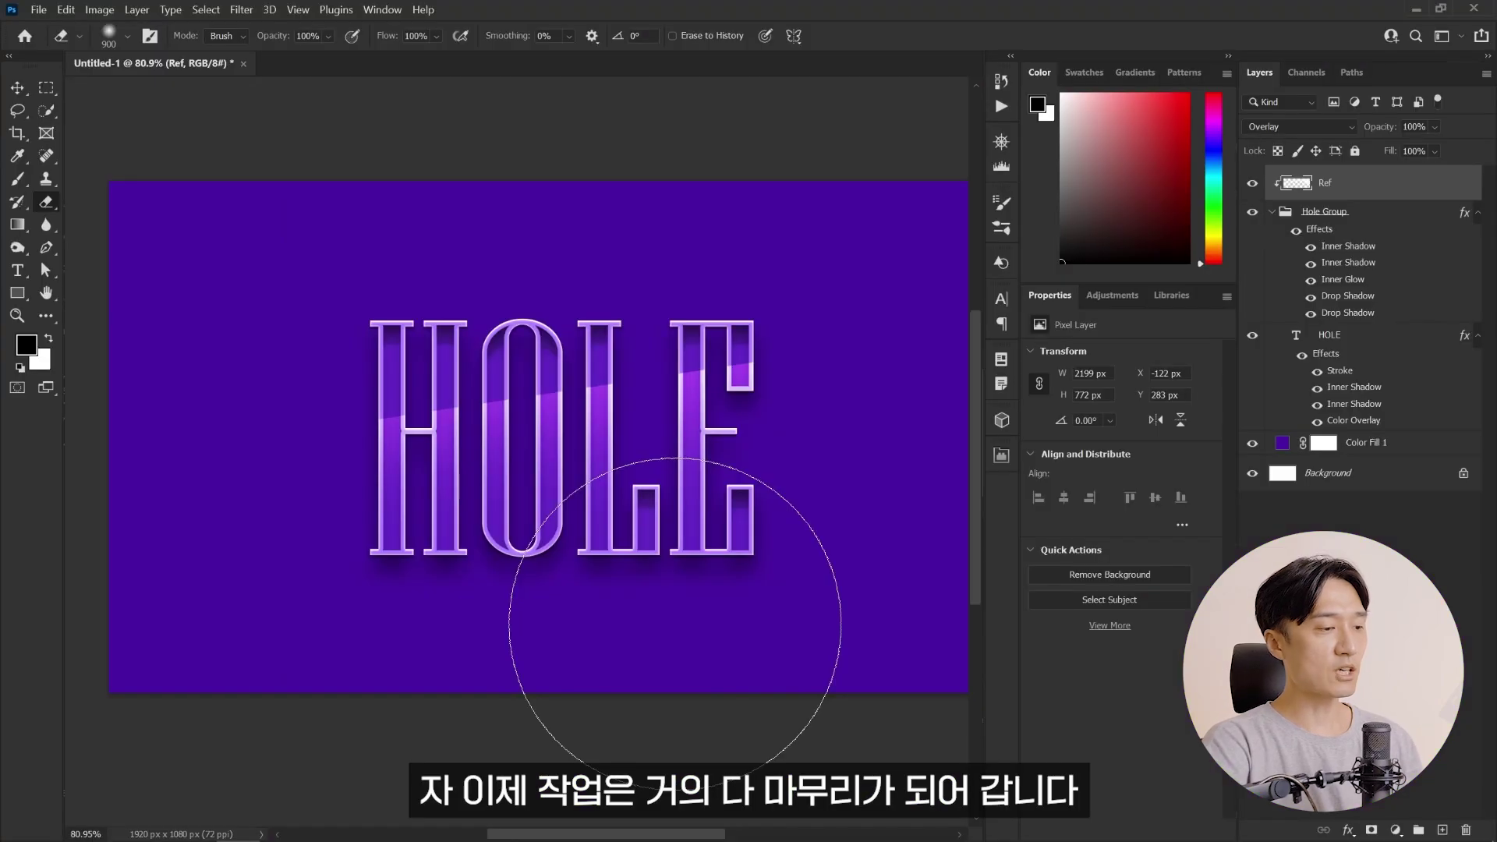
click(1325, 515)
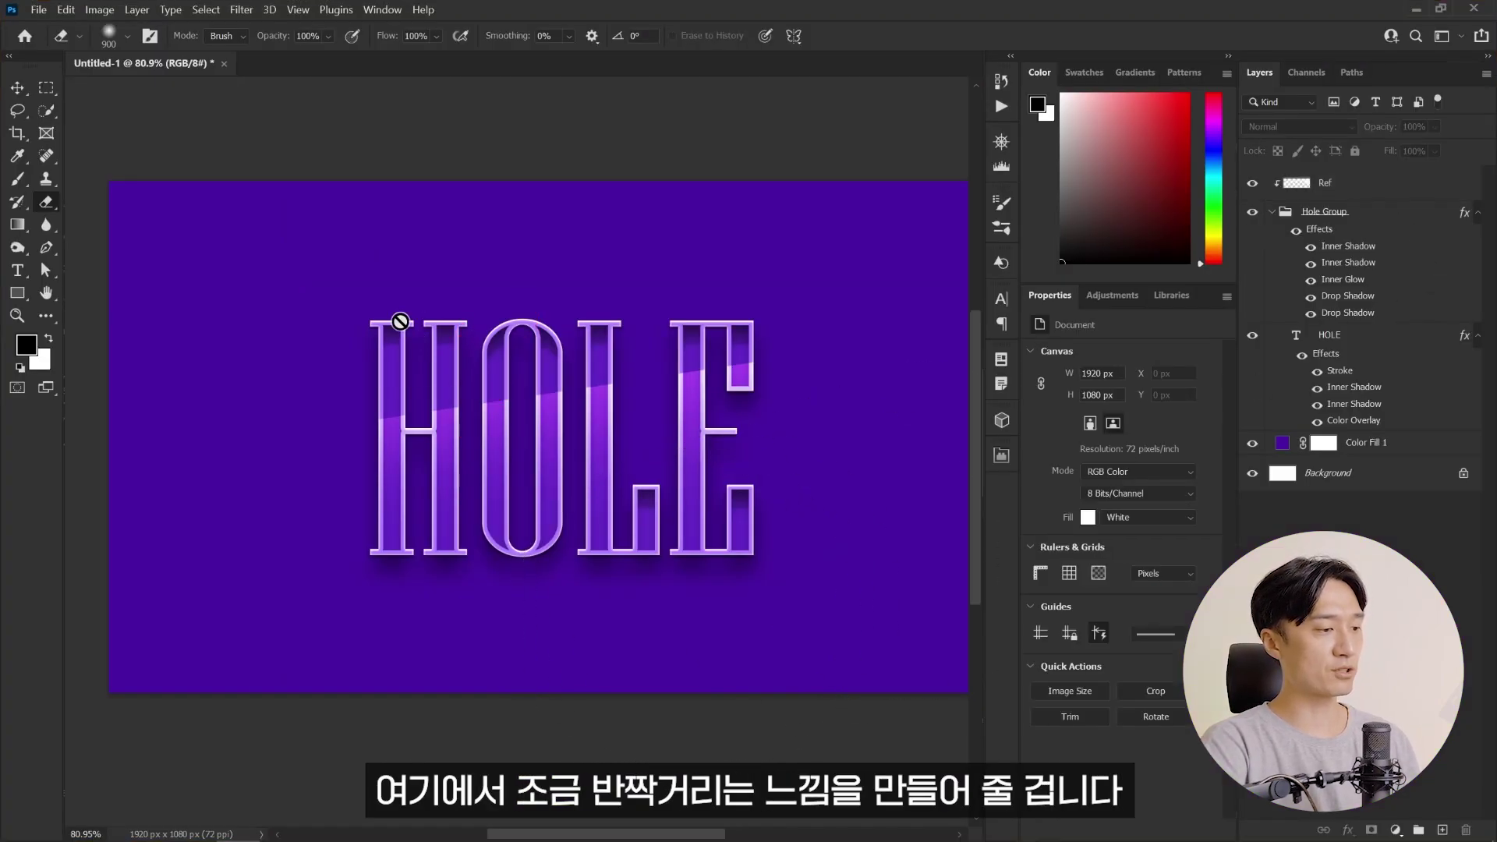
- Draw a white 8-sided polygon overlapping the left of the H
right_click(18, 292)
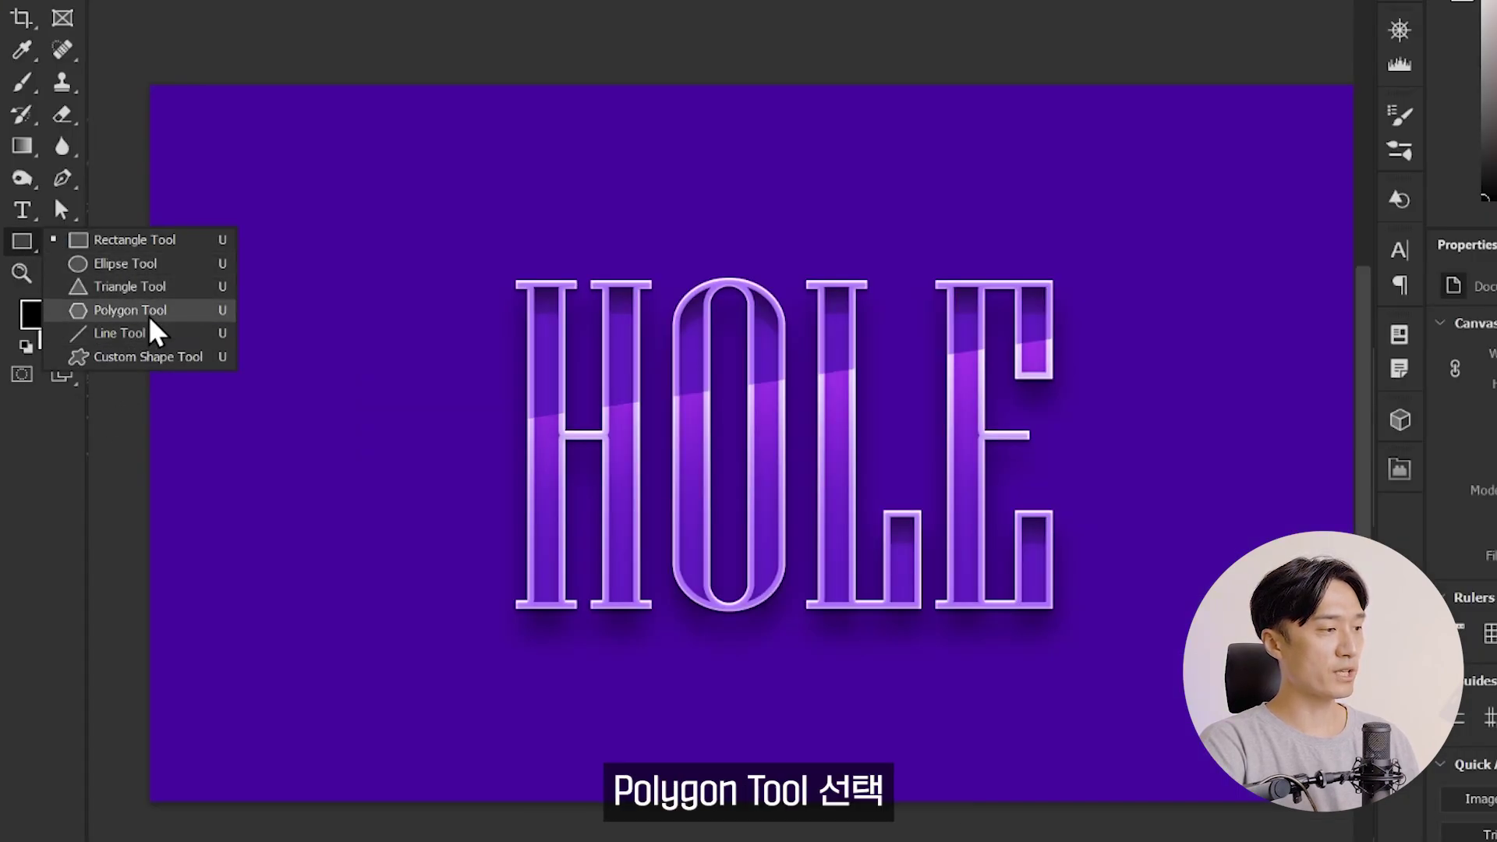
click(145, 310)
text(8)
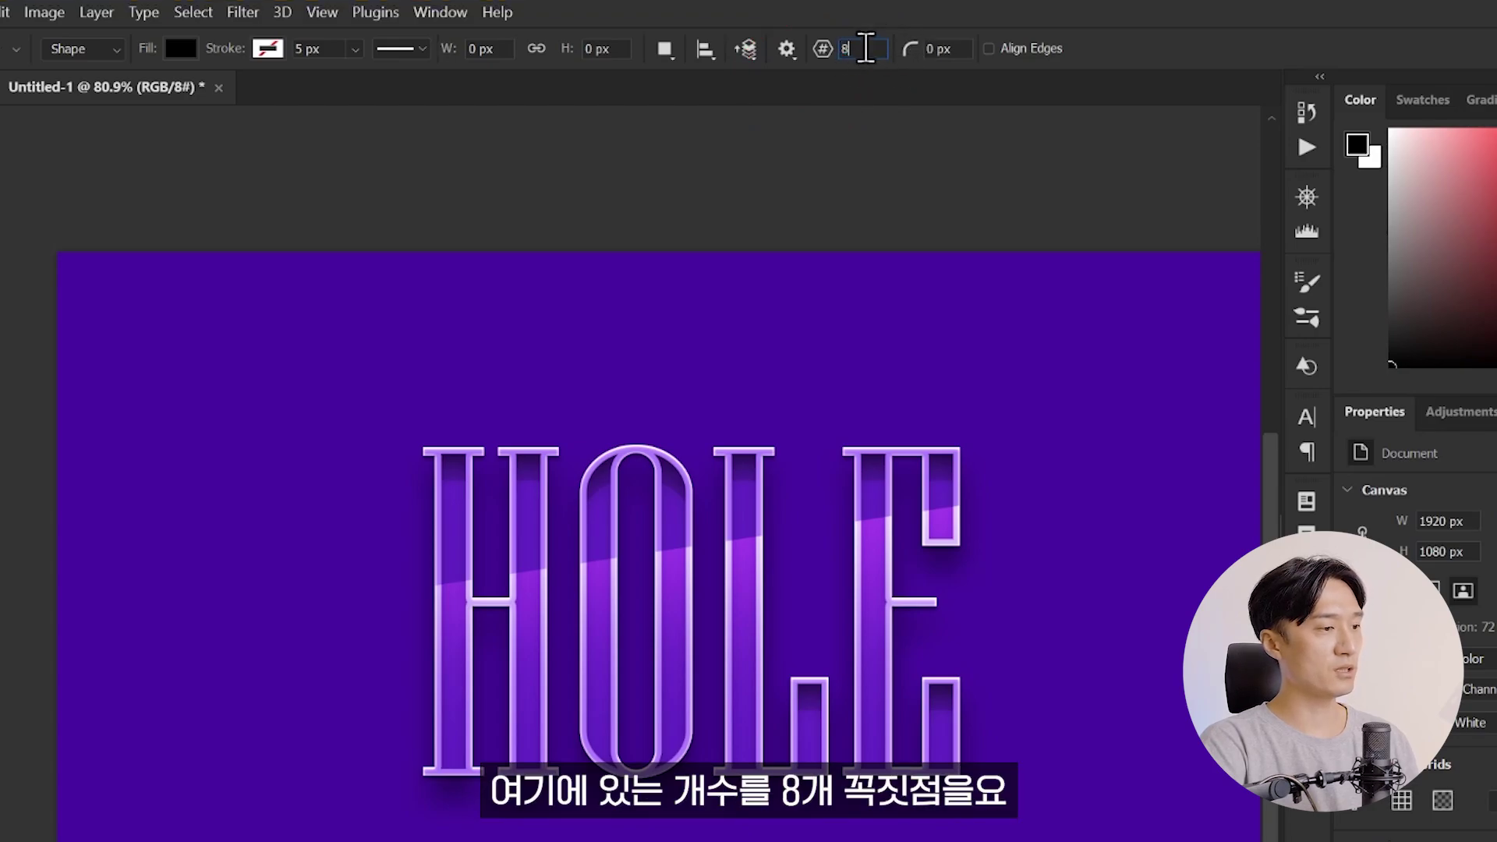
key(Return)
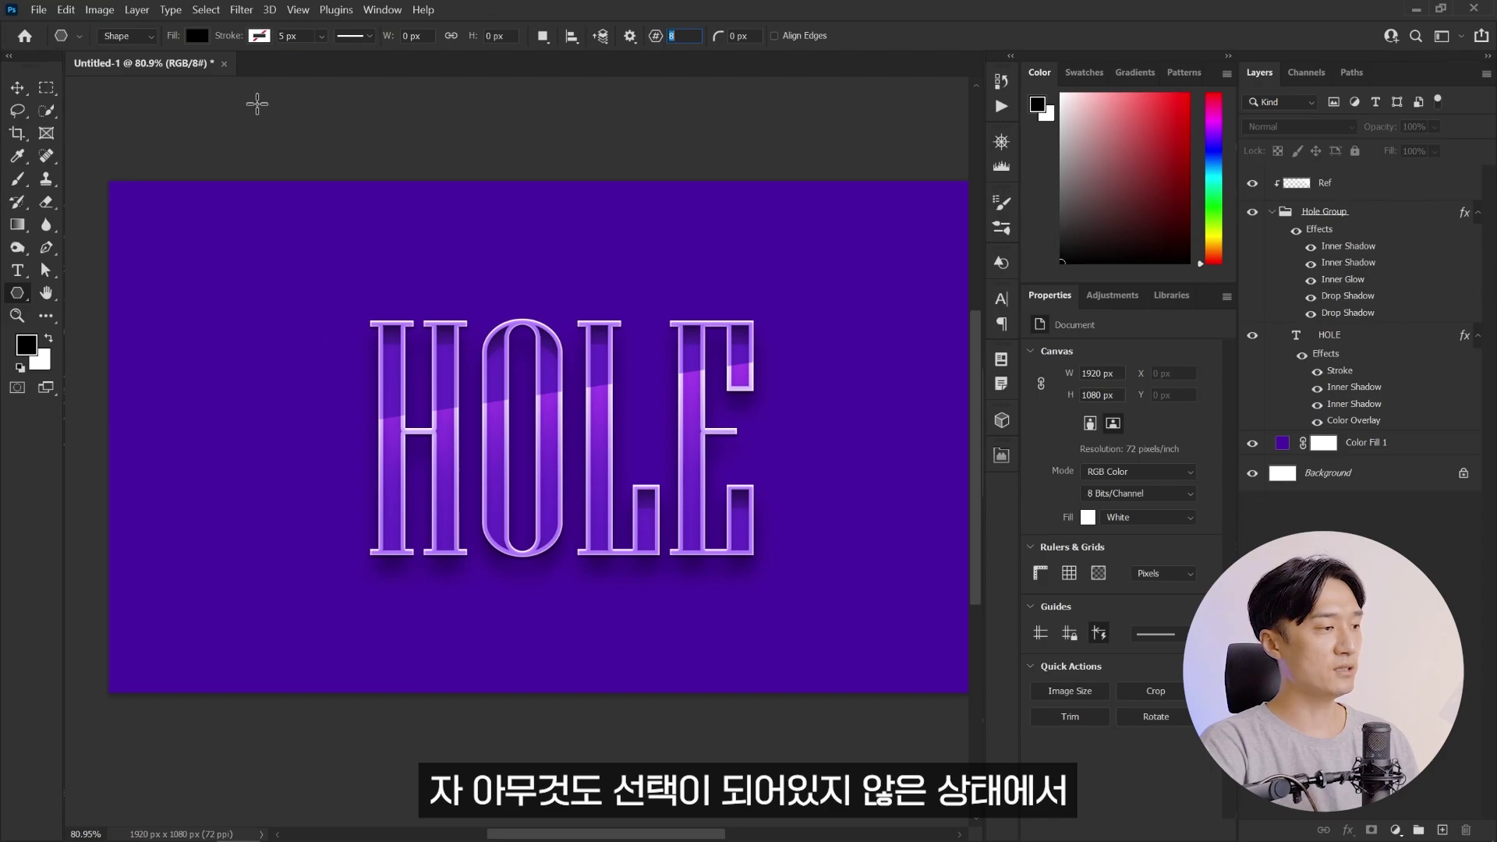
click(197, 36)
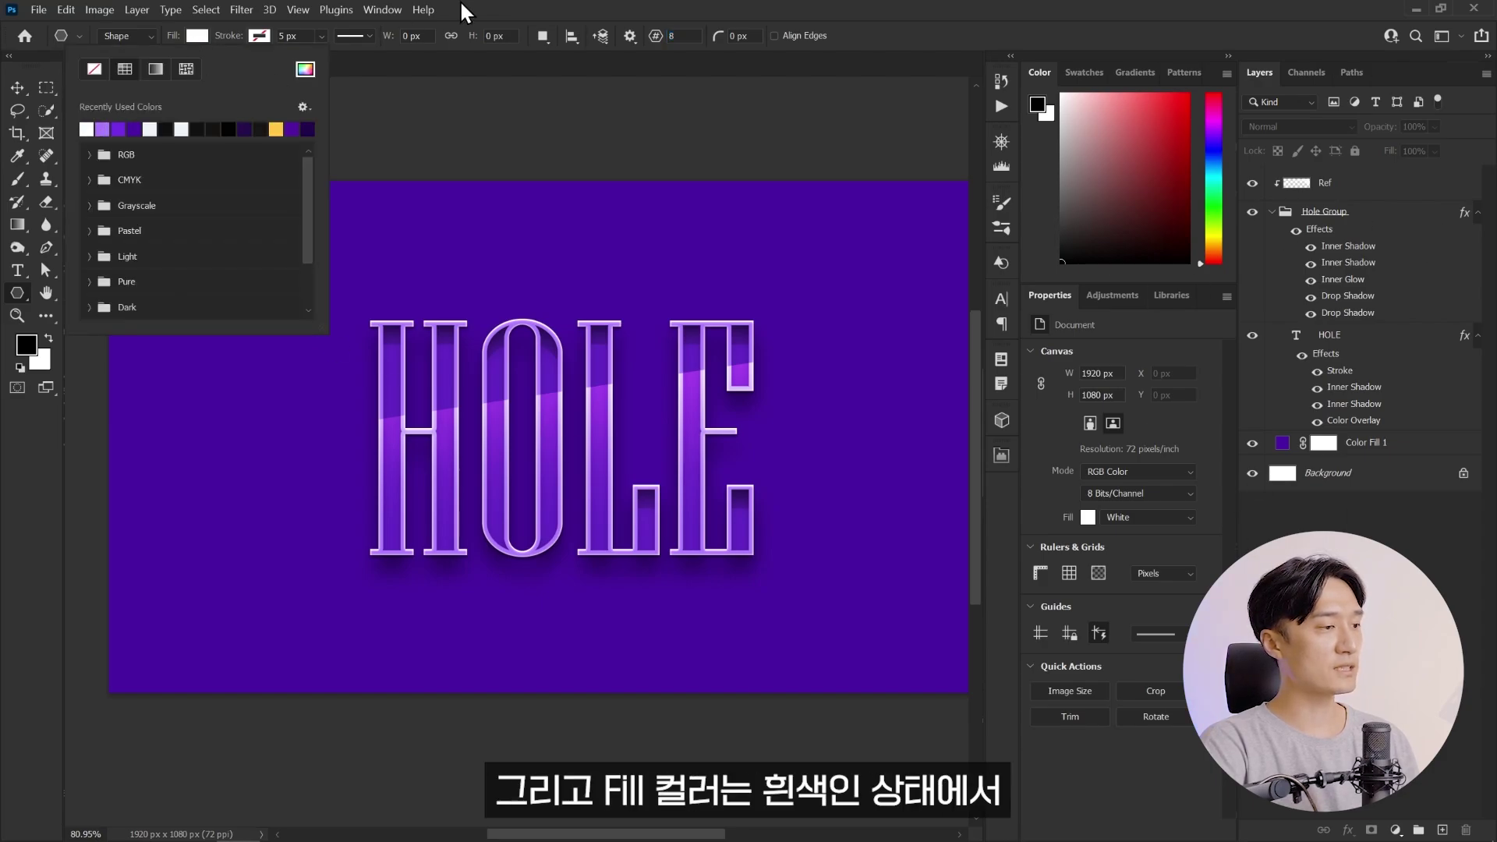
key(Escape)
drag(243, 289, 414, 392)
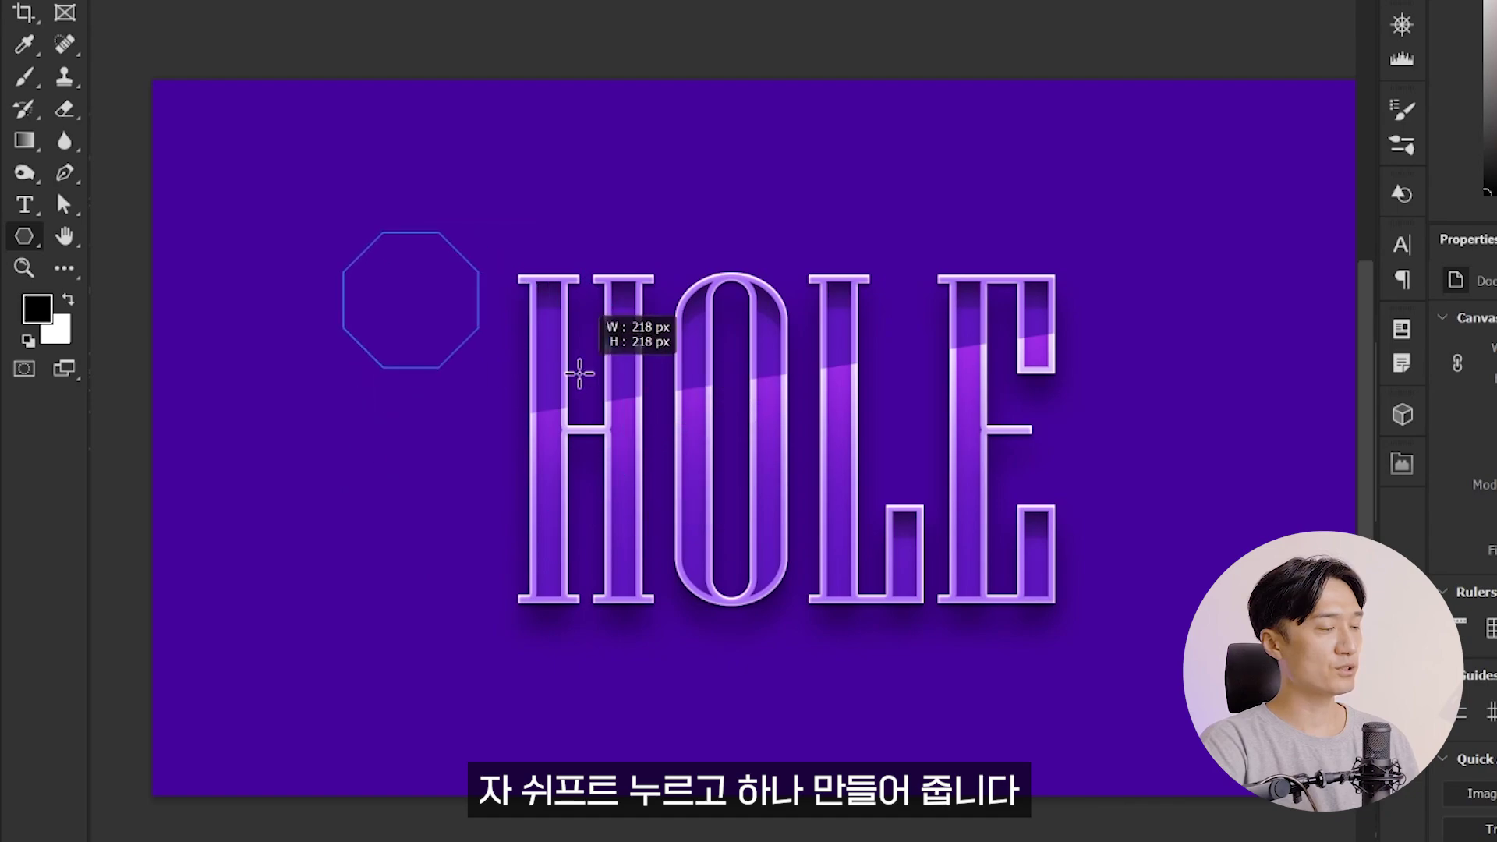
drag(579, 374, 792, 542)
- Select alternate anchor points of the octagon with the Direct Selection Tool
click(64, 204)
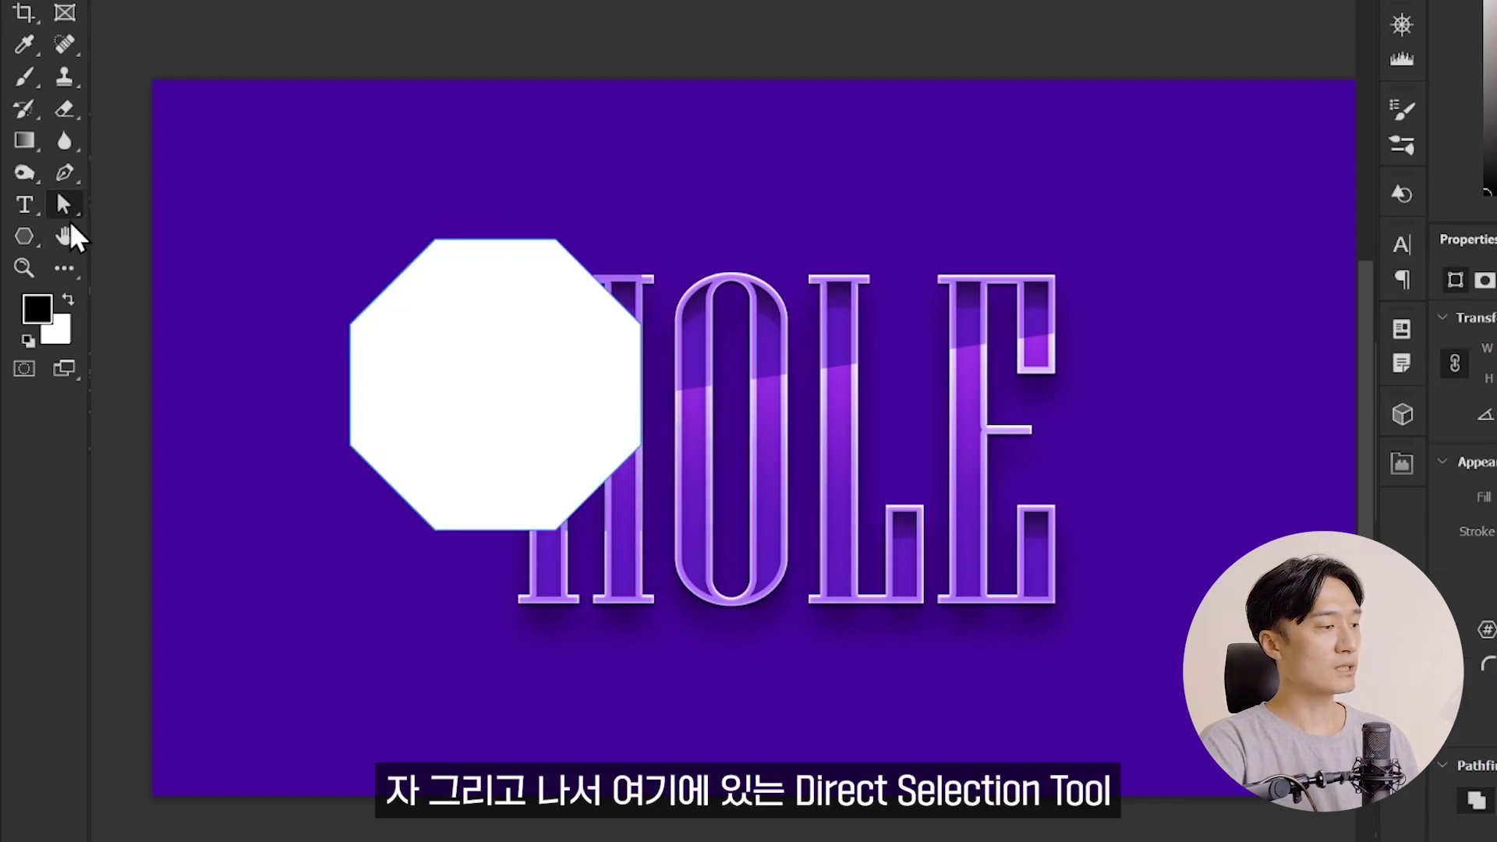
right_click(65, 206)
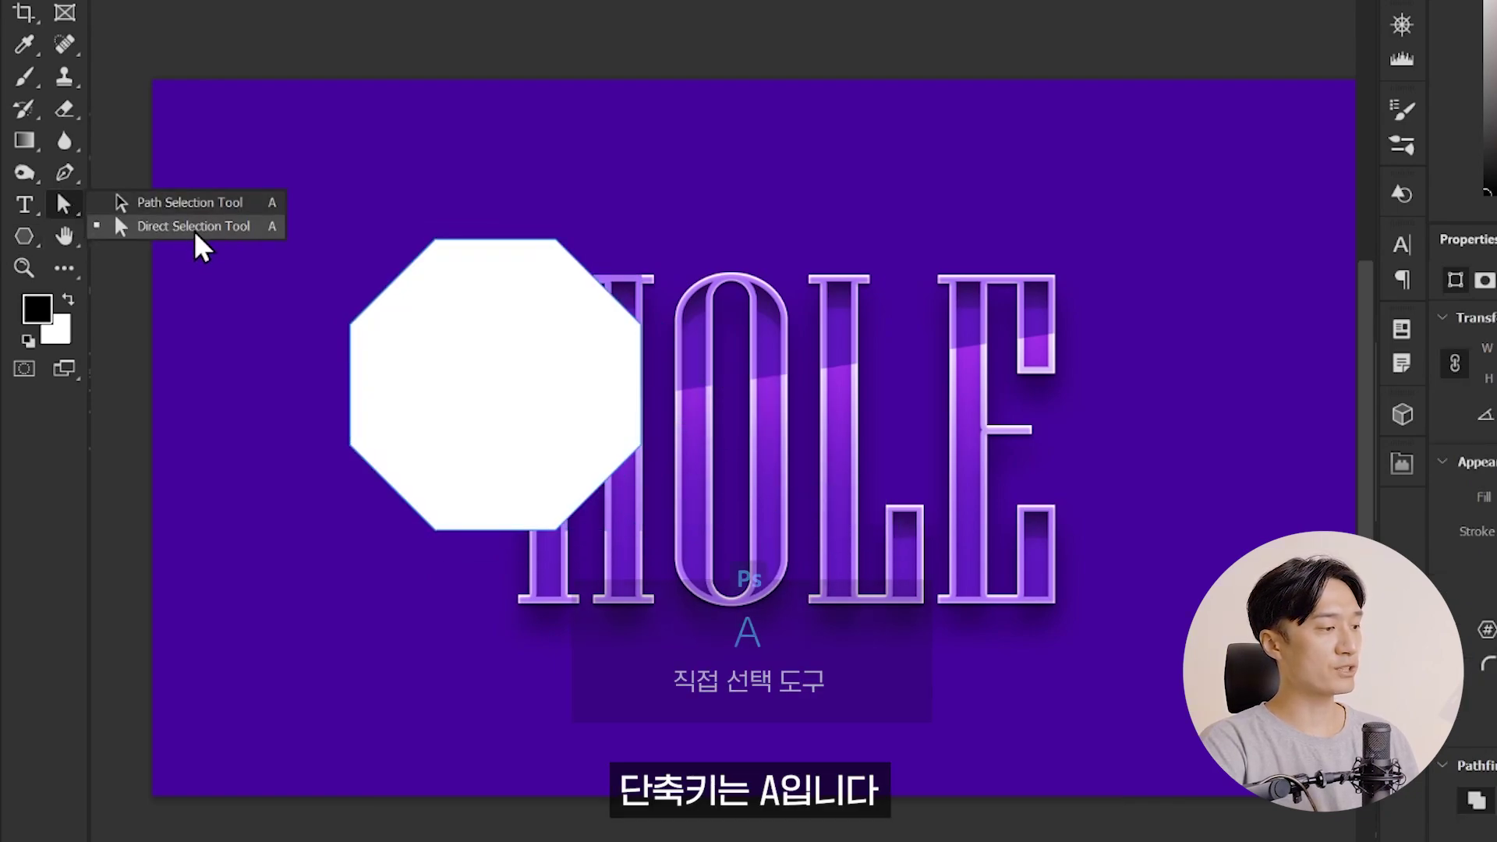
click(234, 227)
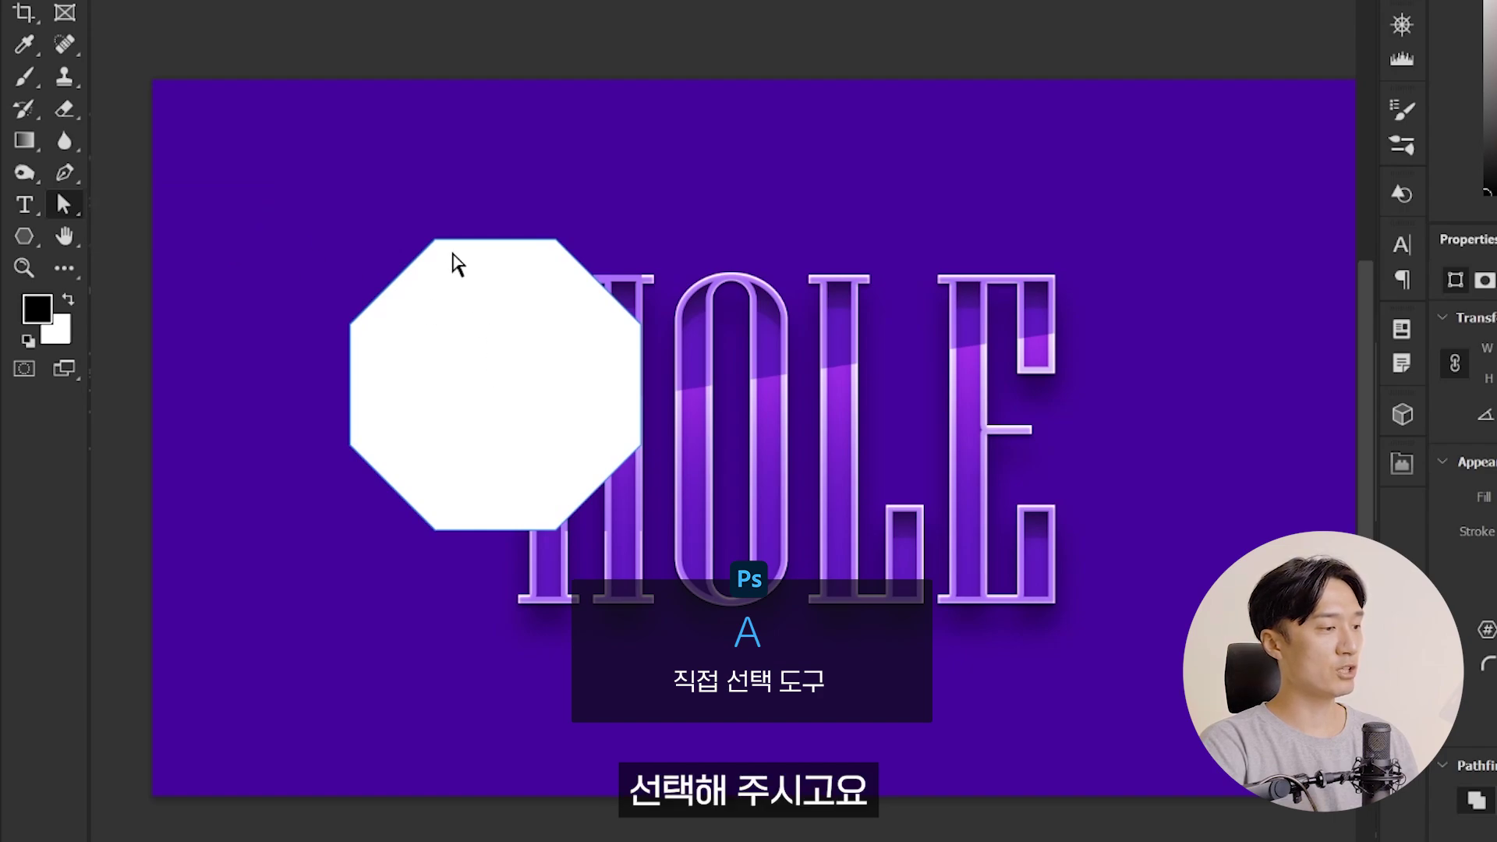
drag(334, 245, 481, 312)
drag(647, 285, 591, 387)
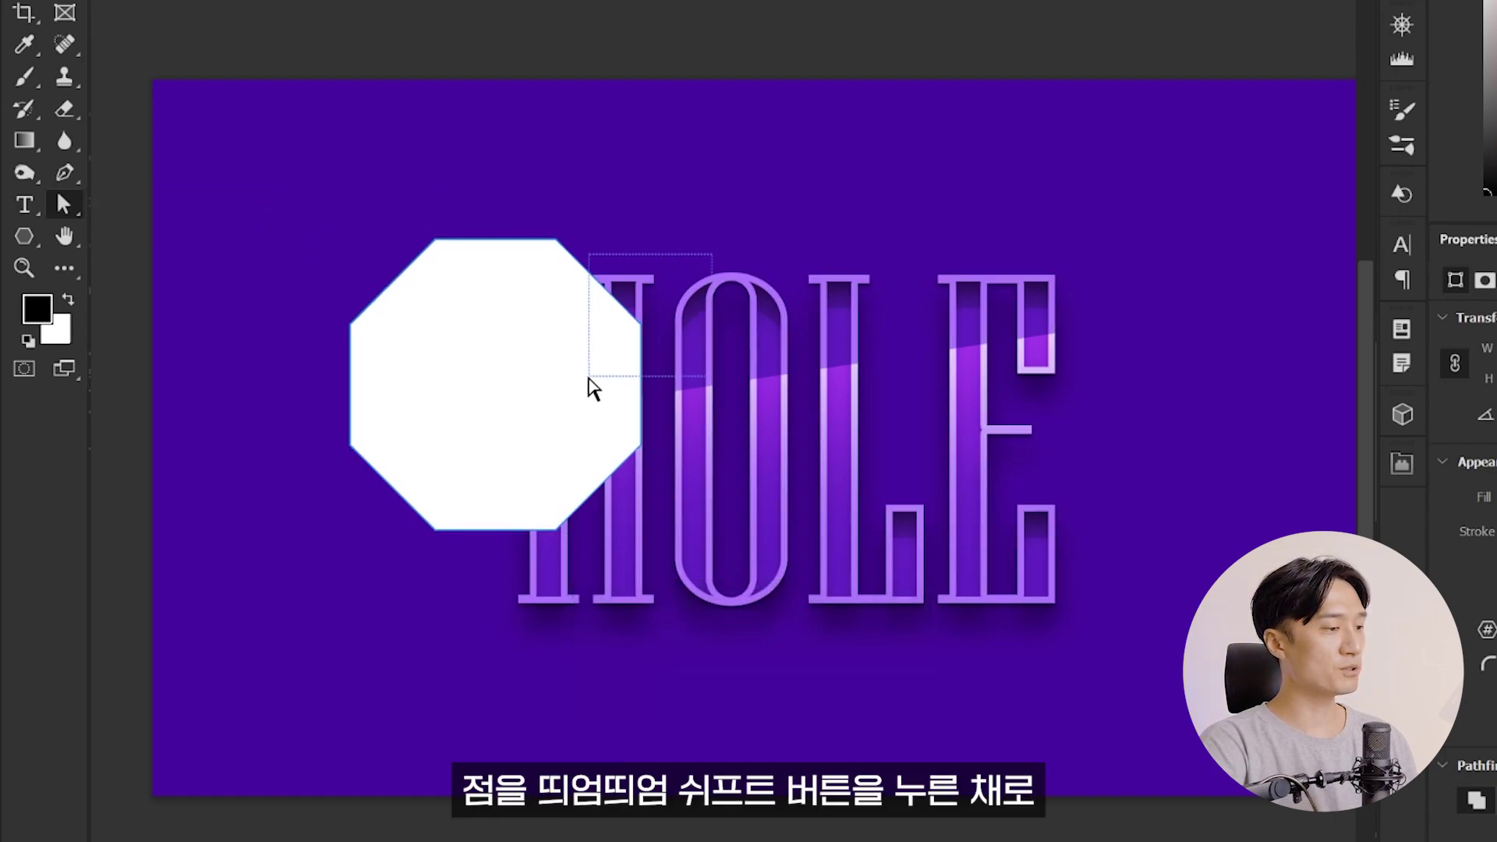
drag(310, 427, 421, 507)
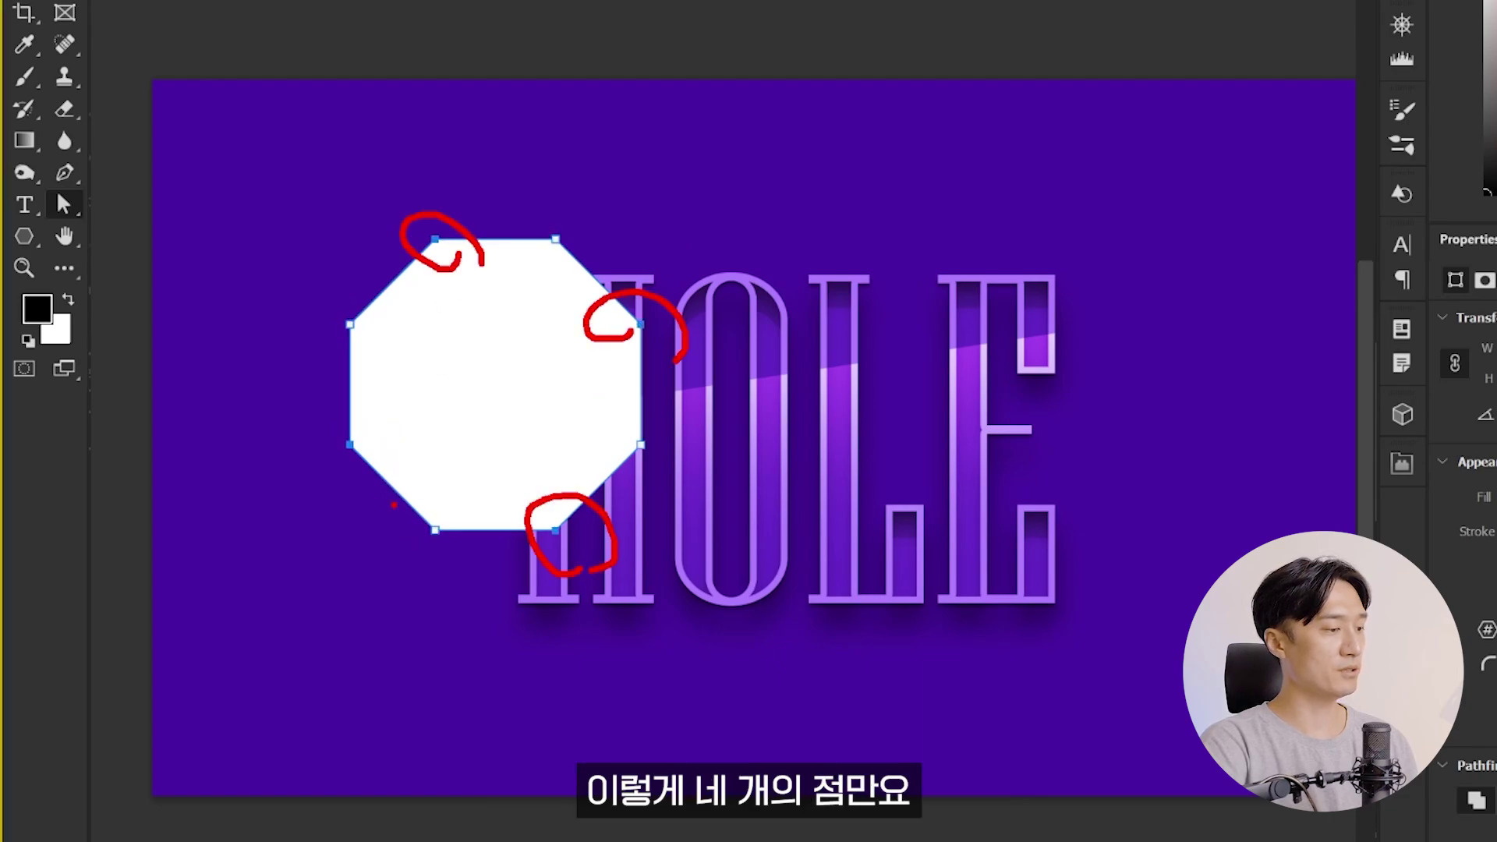
- Pinch the octagon into a thin four-pointed star, shrink it, and place it at the H's top-left
key(ctrl+t)
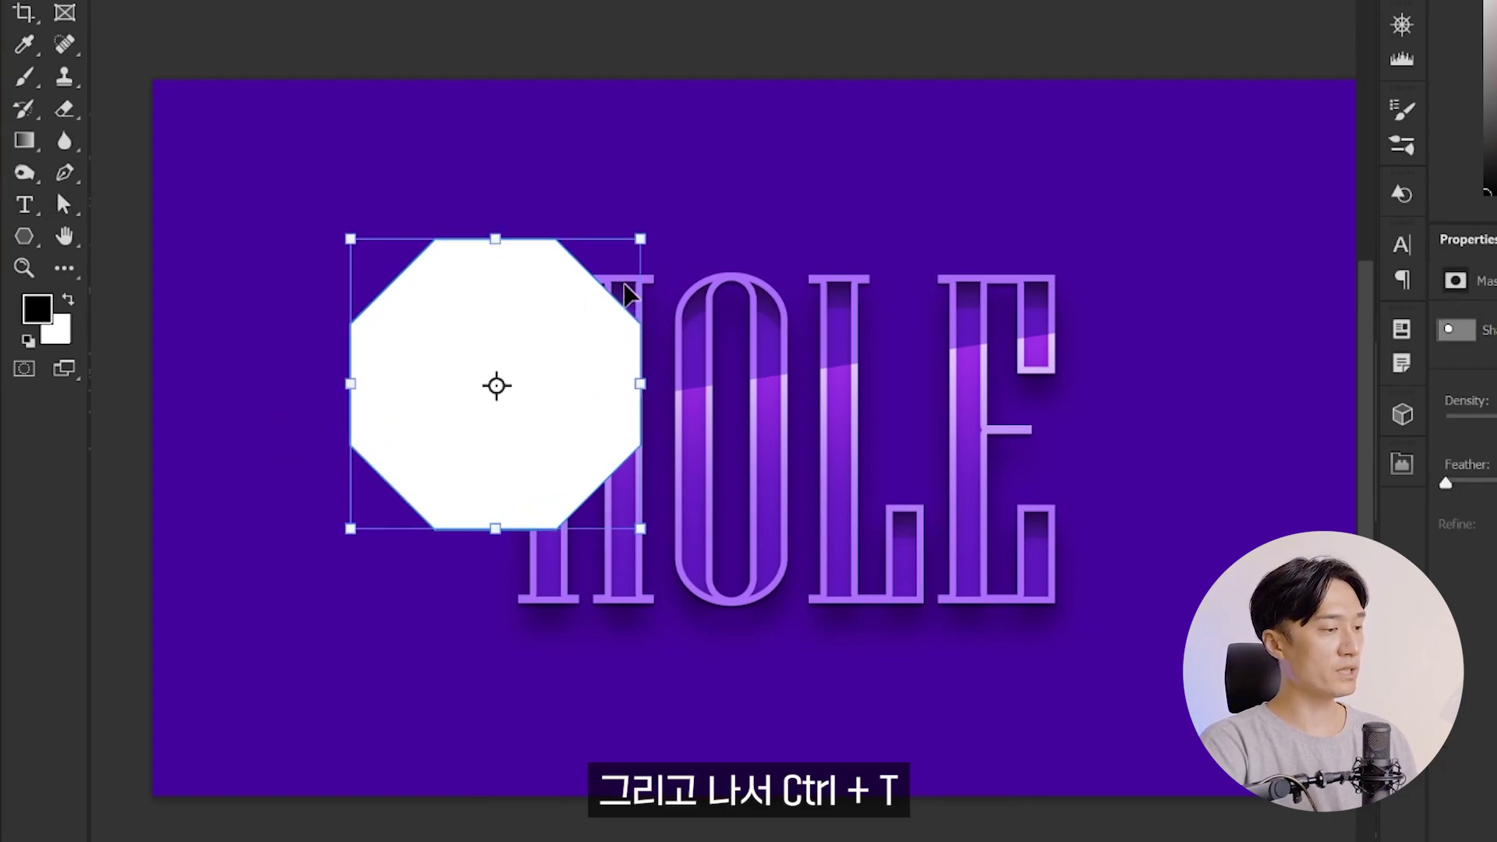
drag(646, 234, 526, 362)
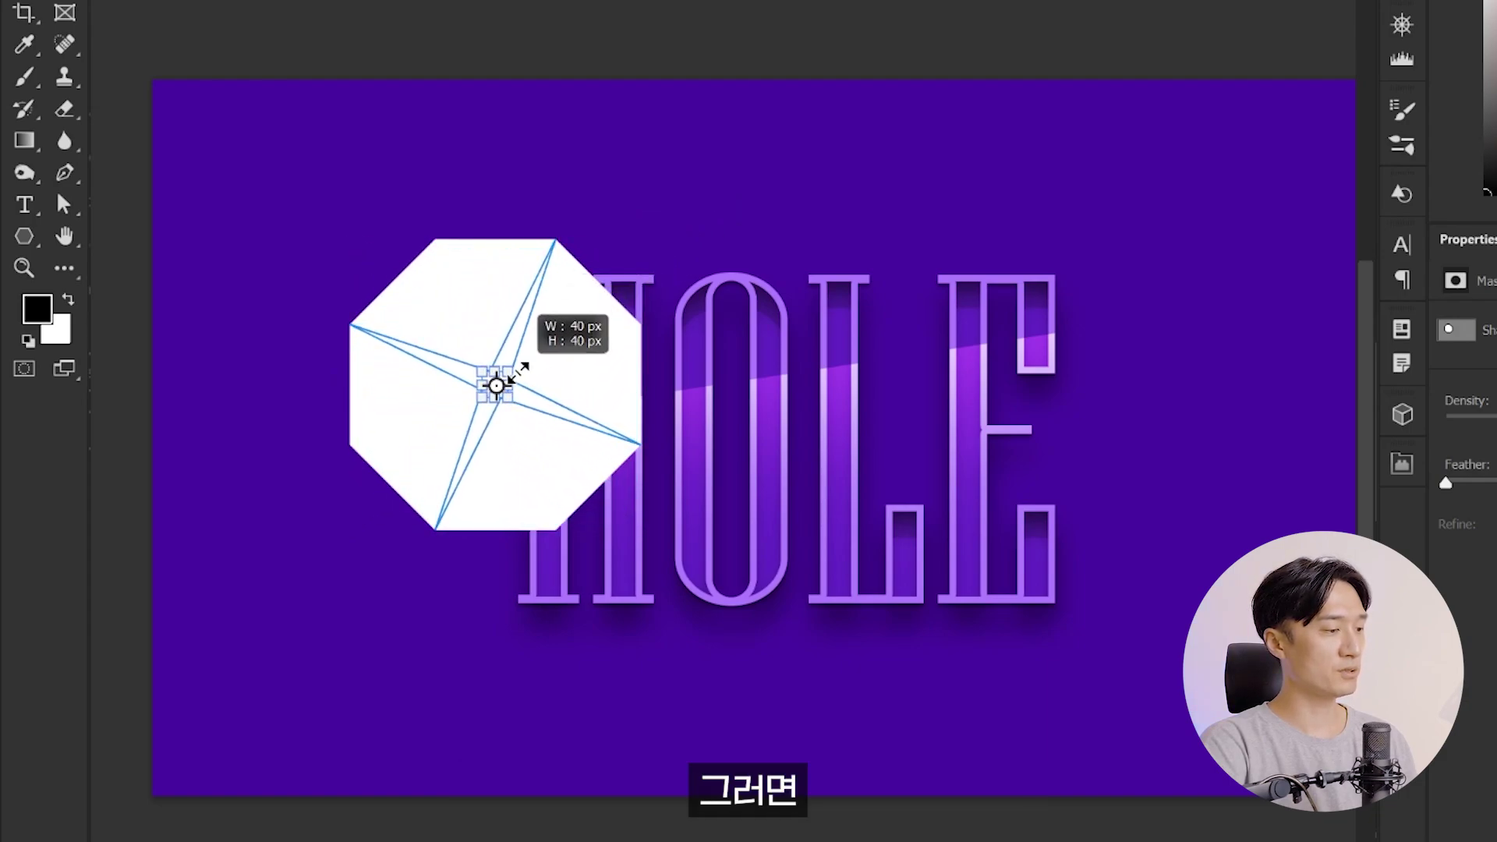
drag(526, 362, 521, 366)
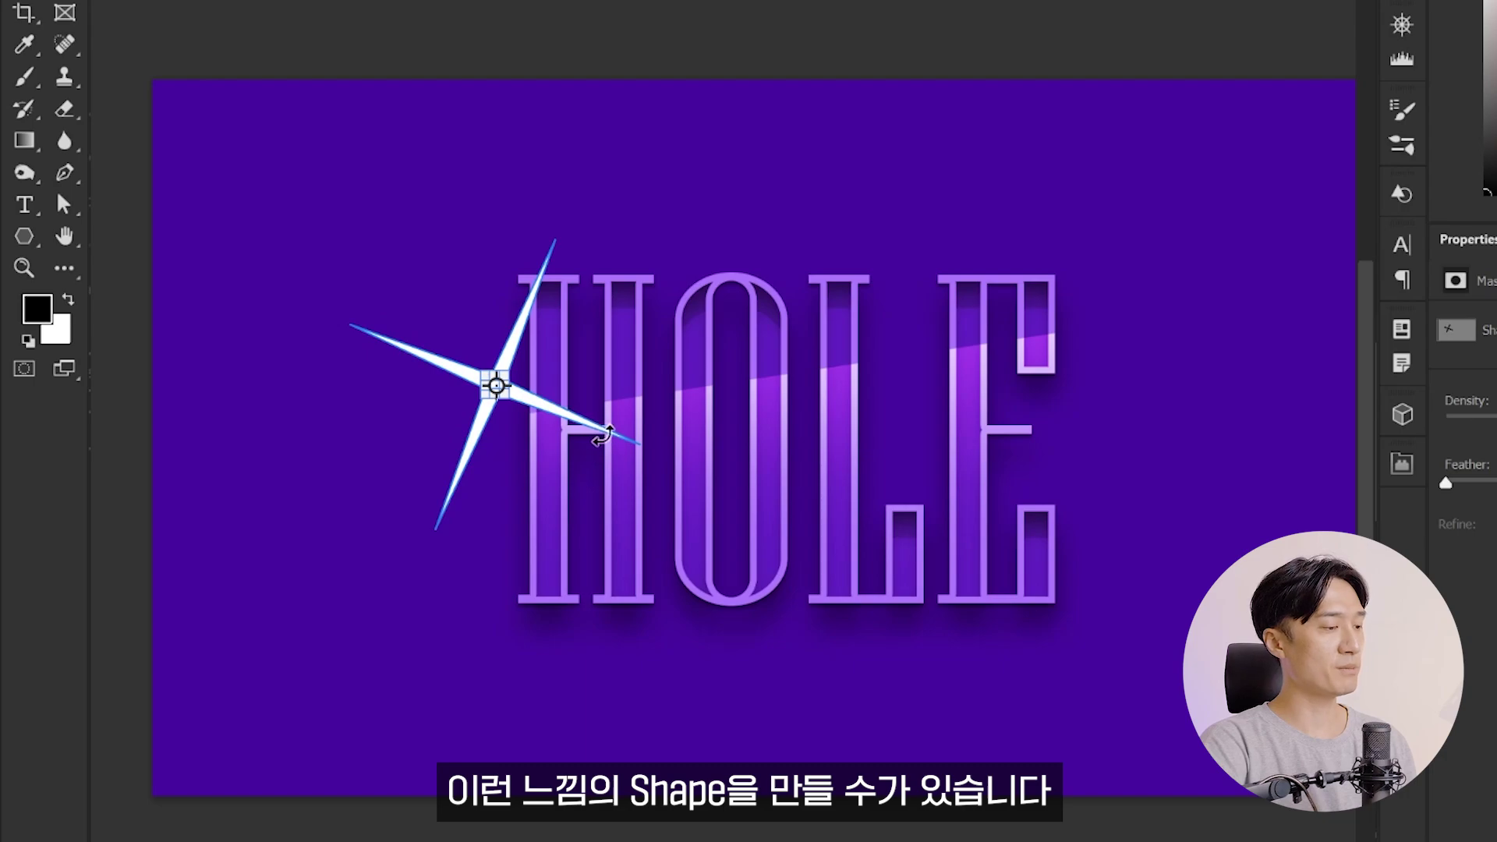
key(a)
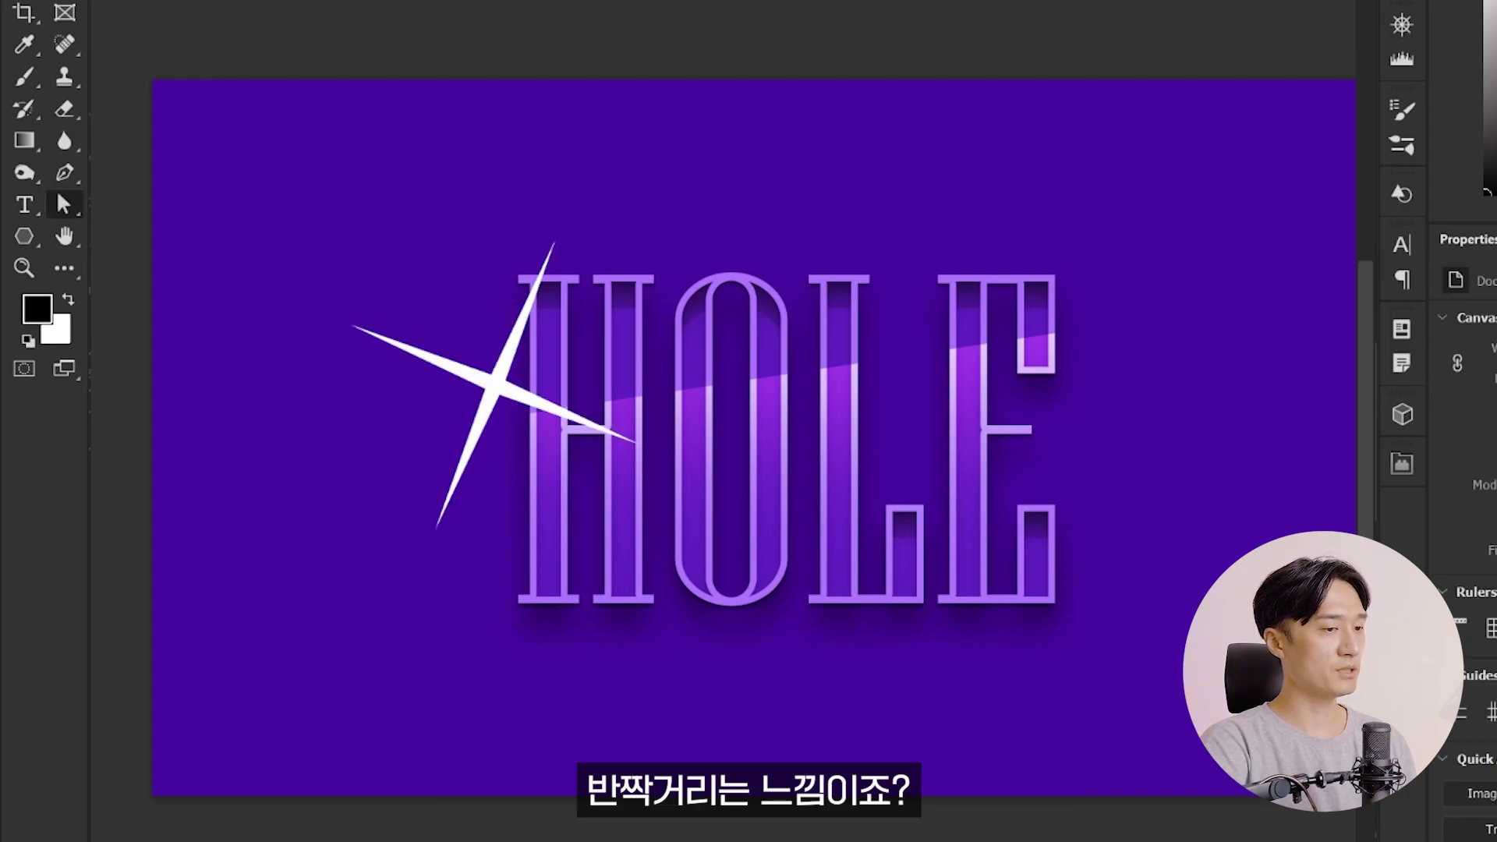
key(ctrl+t)
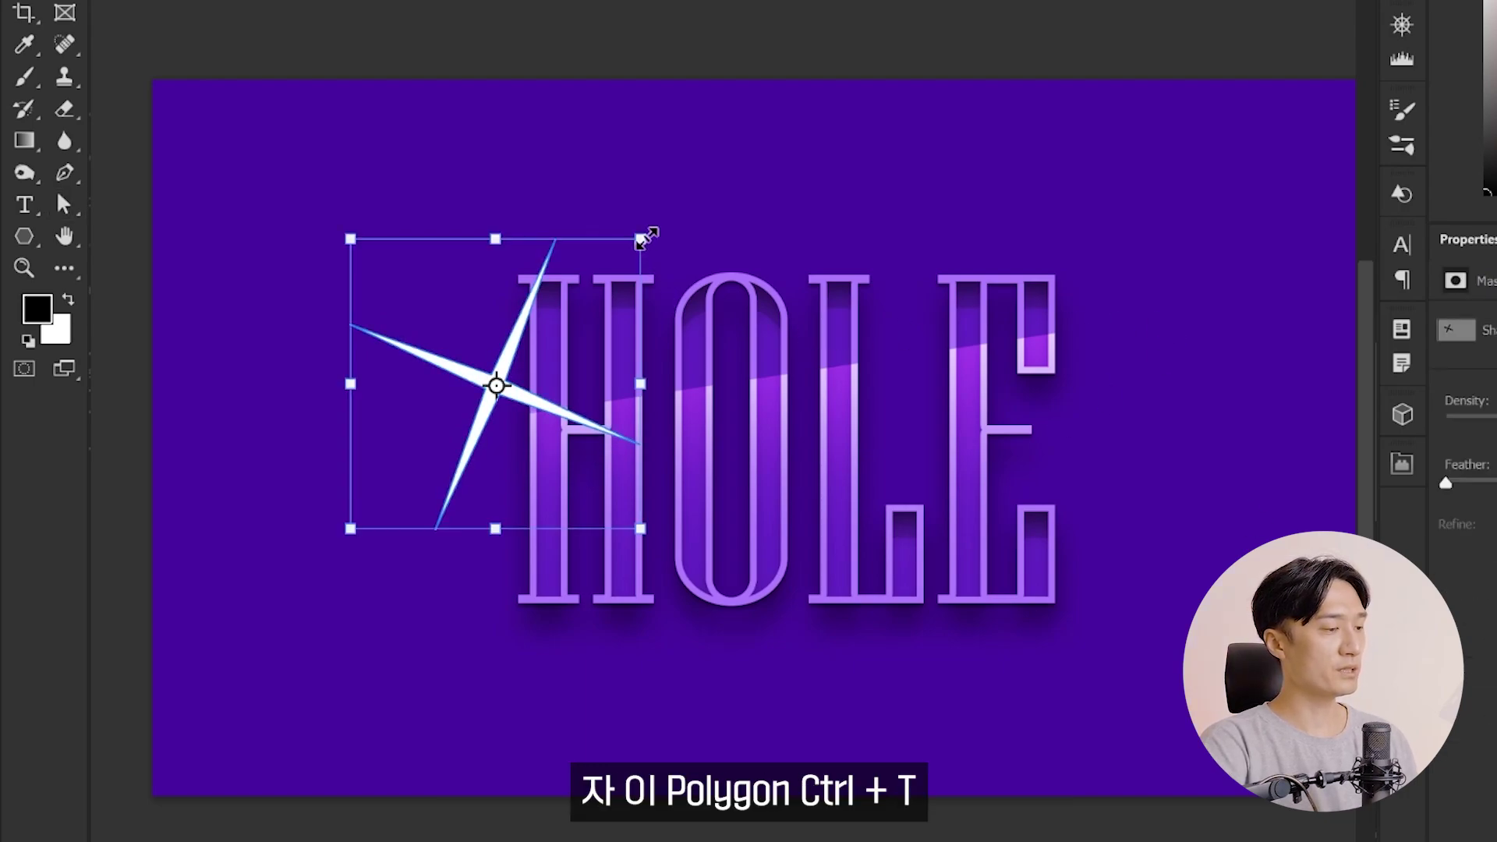
drag(646, 238, 461, 558)
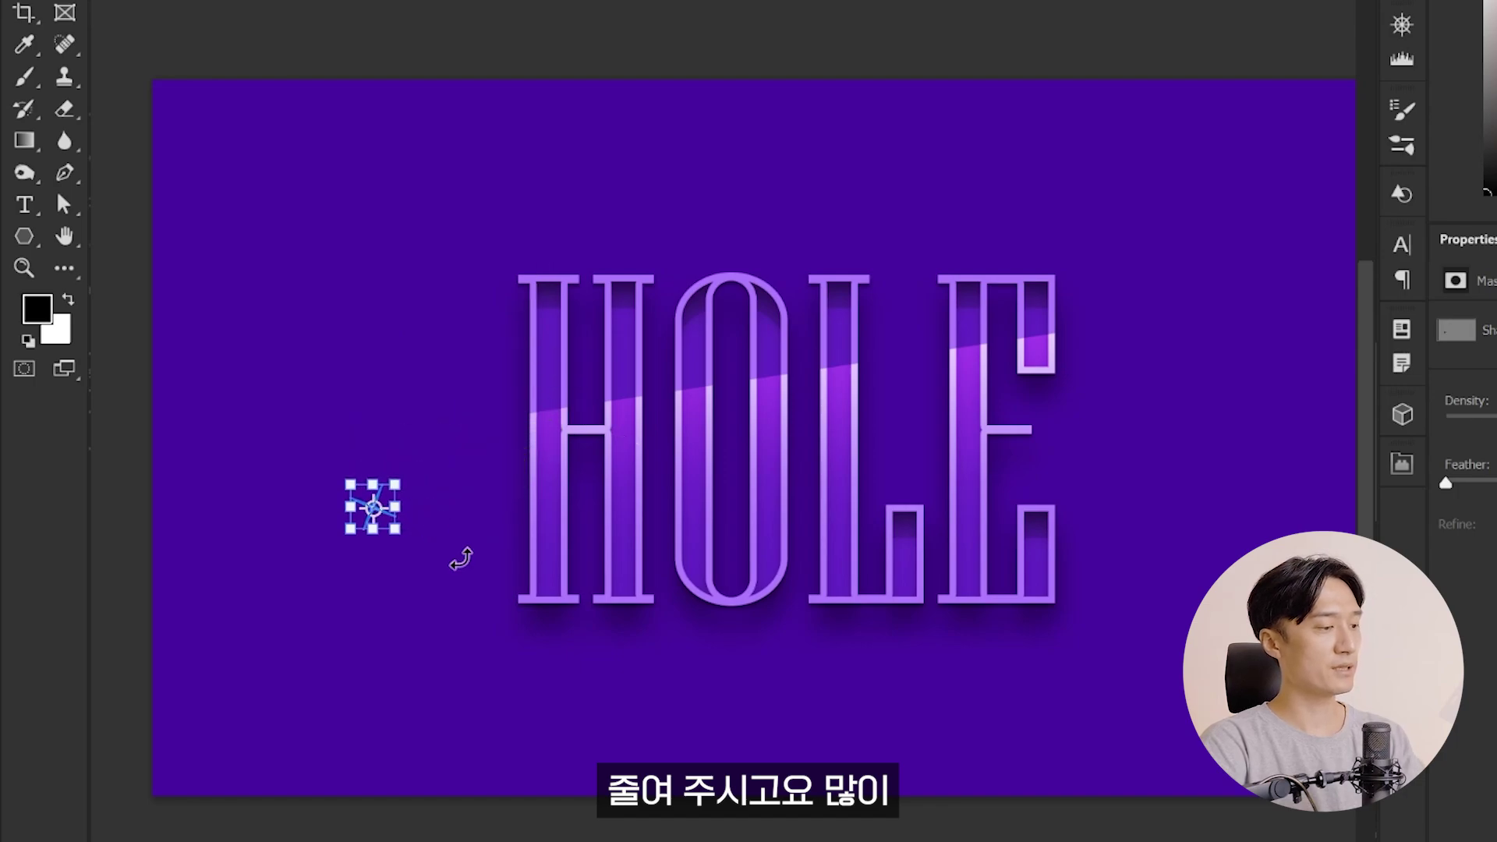
key(Return)
mouse_move(401, 533)
mouse_down()
mouse_move(558, 316)
mouse_move(549, 304)
mouse_up()
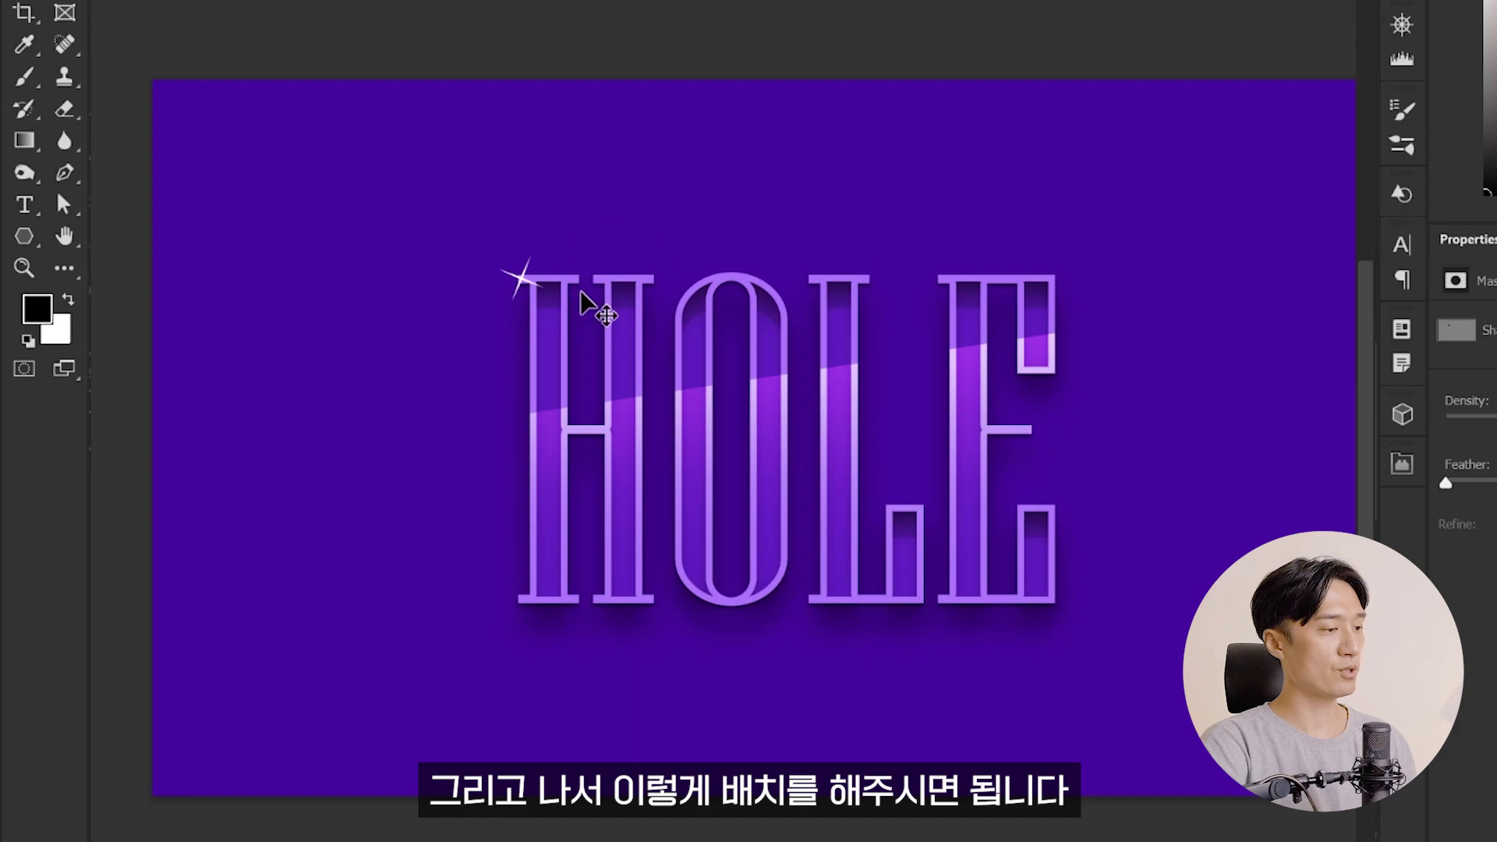
- Add a smaller, rotated copy of the star just above-left of it
click(585, 282)
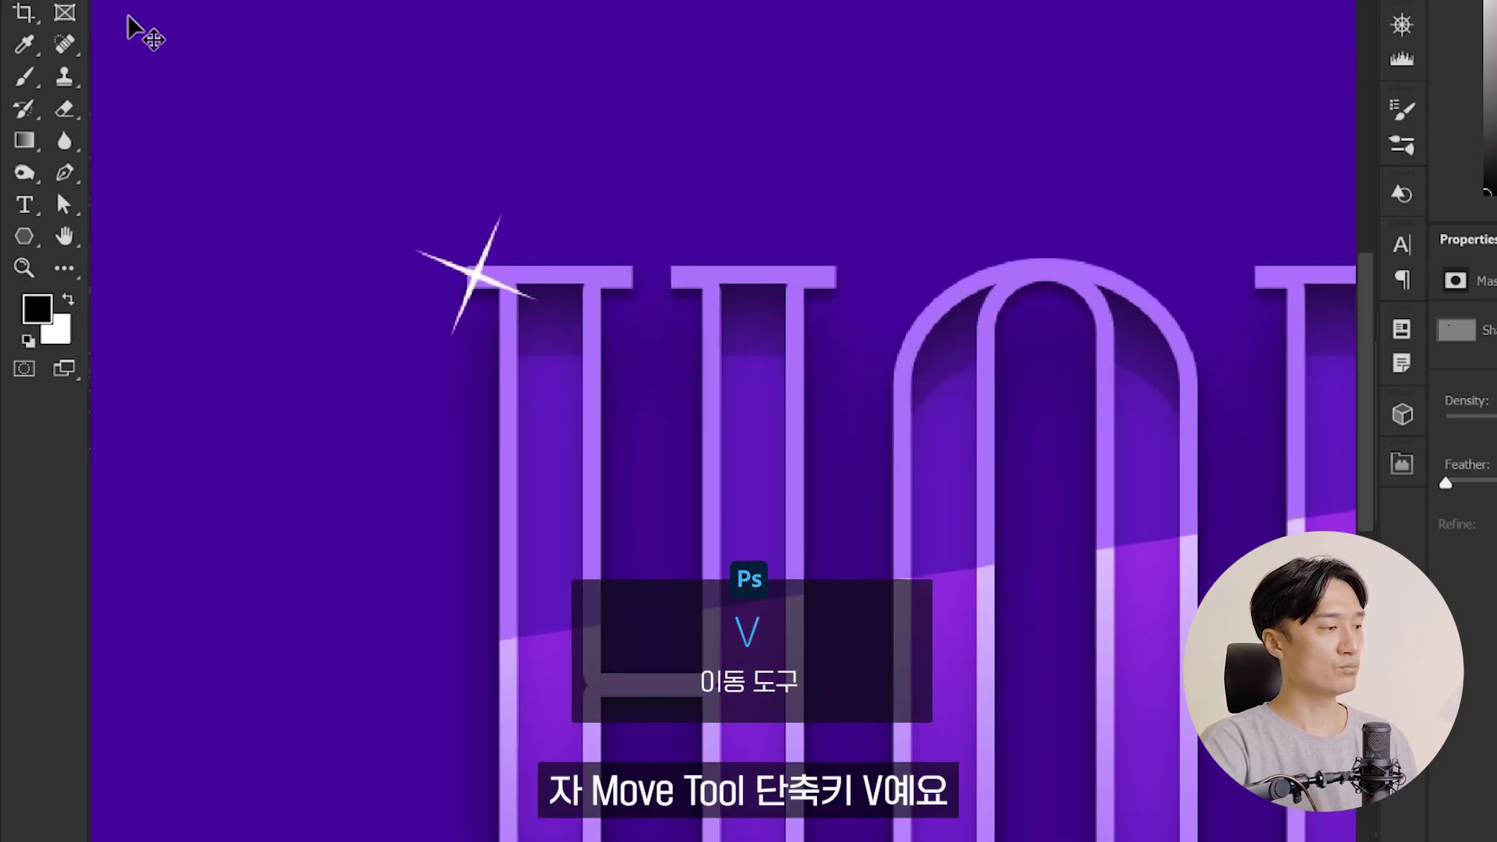
mouse_move(601, 277)
mouse_down()
mouse_move(523, 162)
mouse_move(405, 67)
mouse_move(401, 150)
mouse_up()
key(ctrl+t)
key(Return)
drag(429, 219, 445, 198)
scroll(534, 234, down, 2)
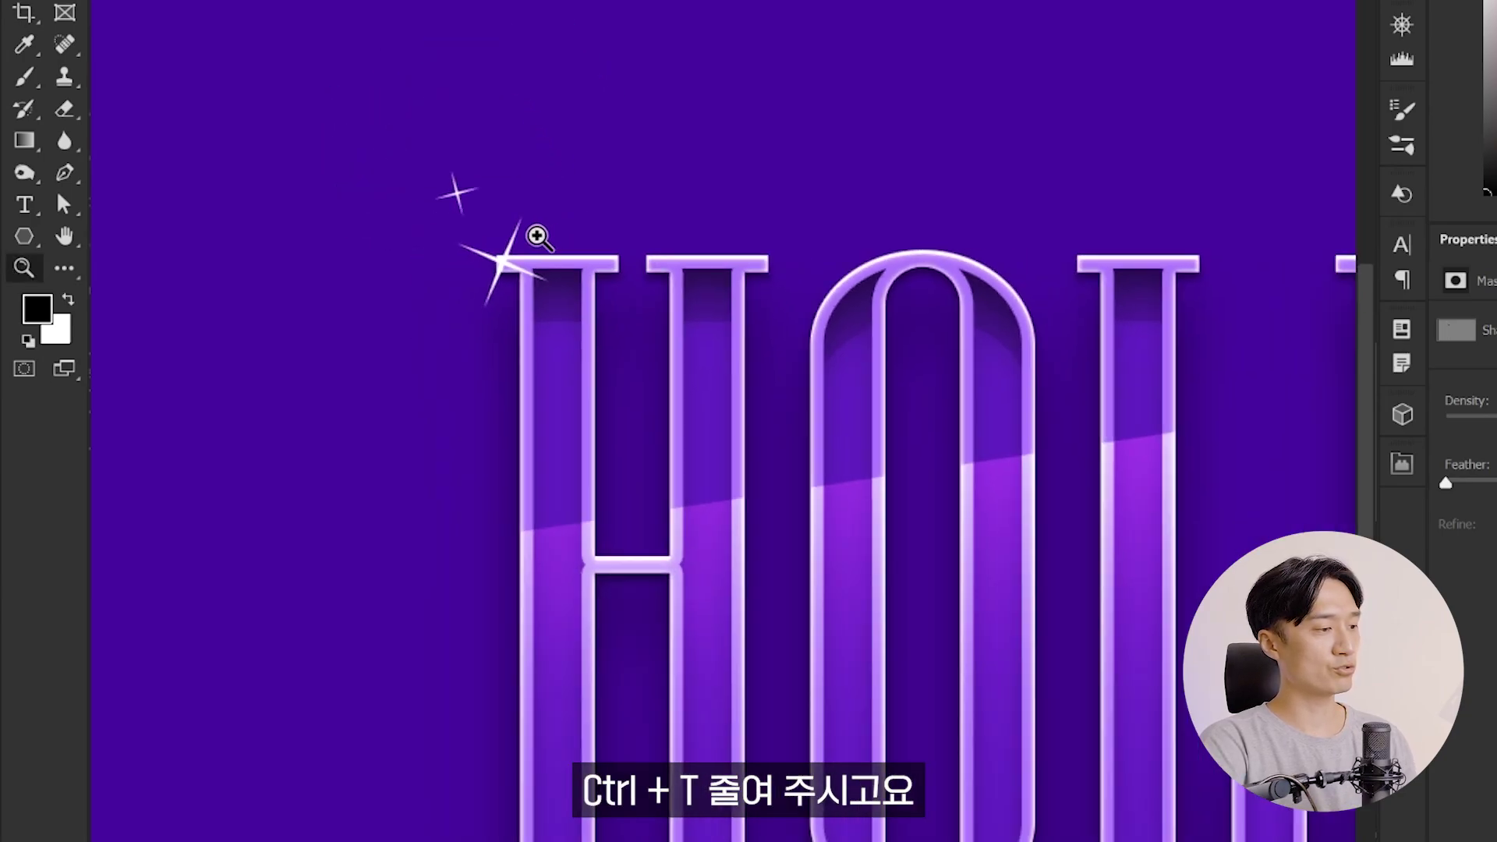
scroll(535, 234, down, 2)
- Place another sparkle copy on the E's top-right corner, then fit the artwork on screen
drag(518, 265, 992, 277)
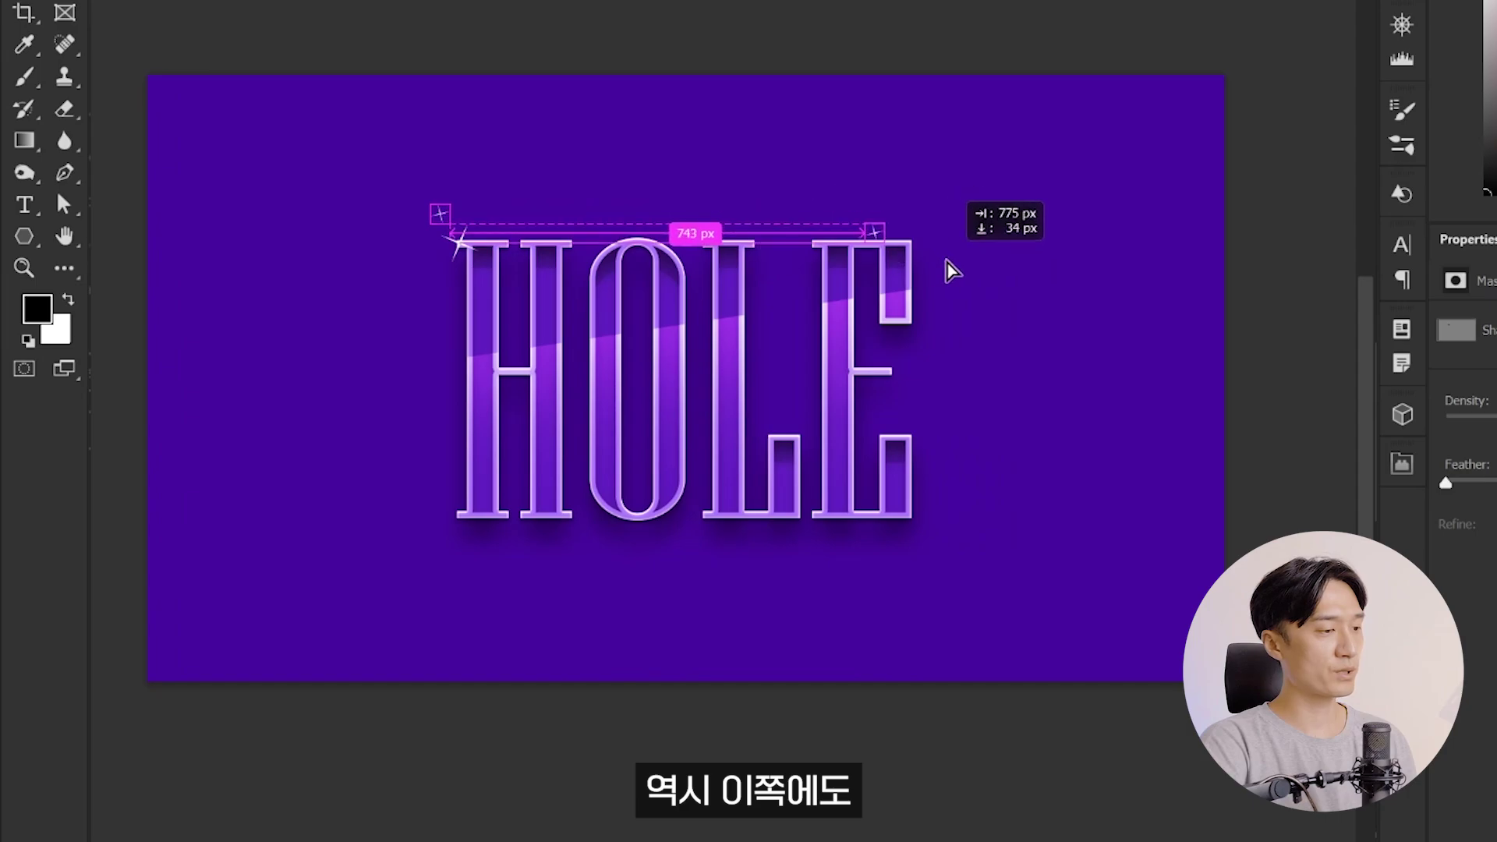
click(970, 247)
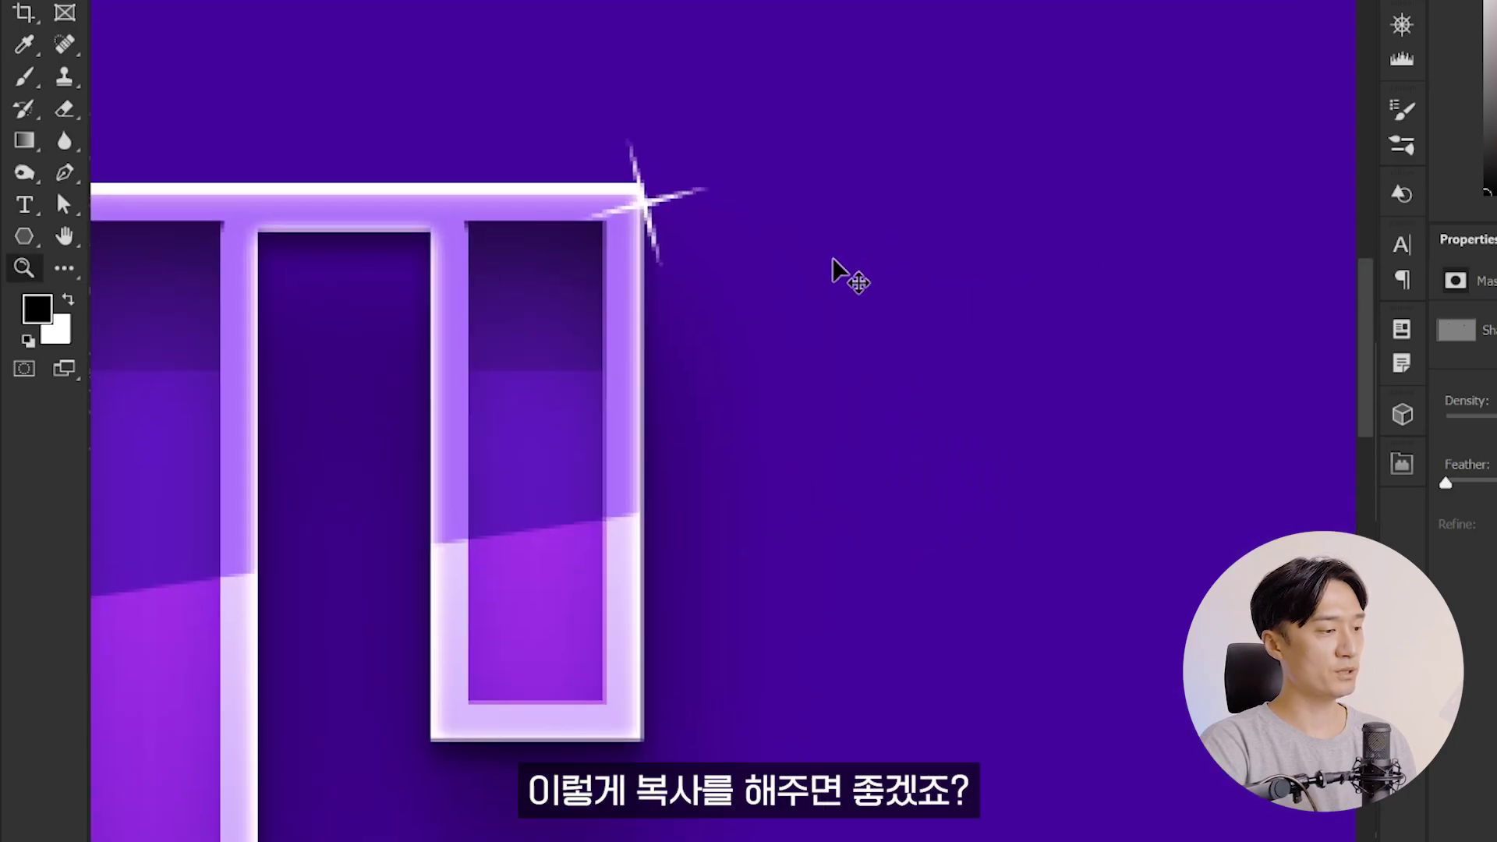
drag(802, 250, 819, 242)
scroll(819, 242, down, 5)
scroll(729, 263, down, 2)
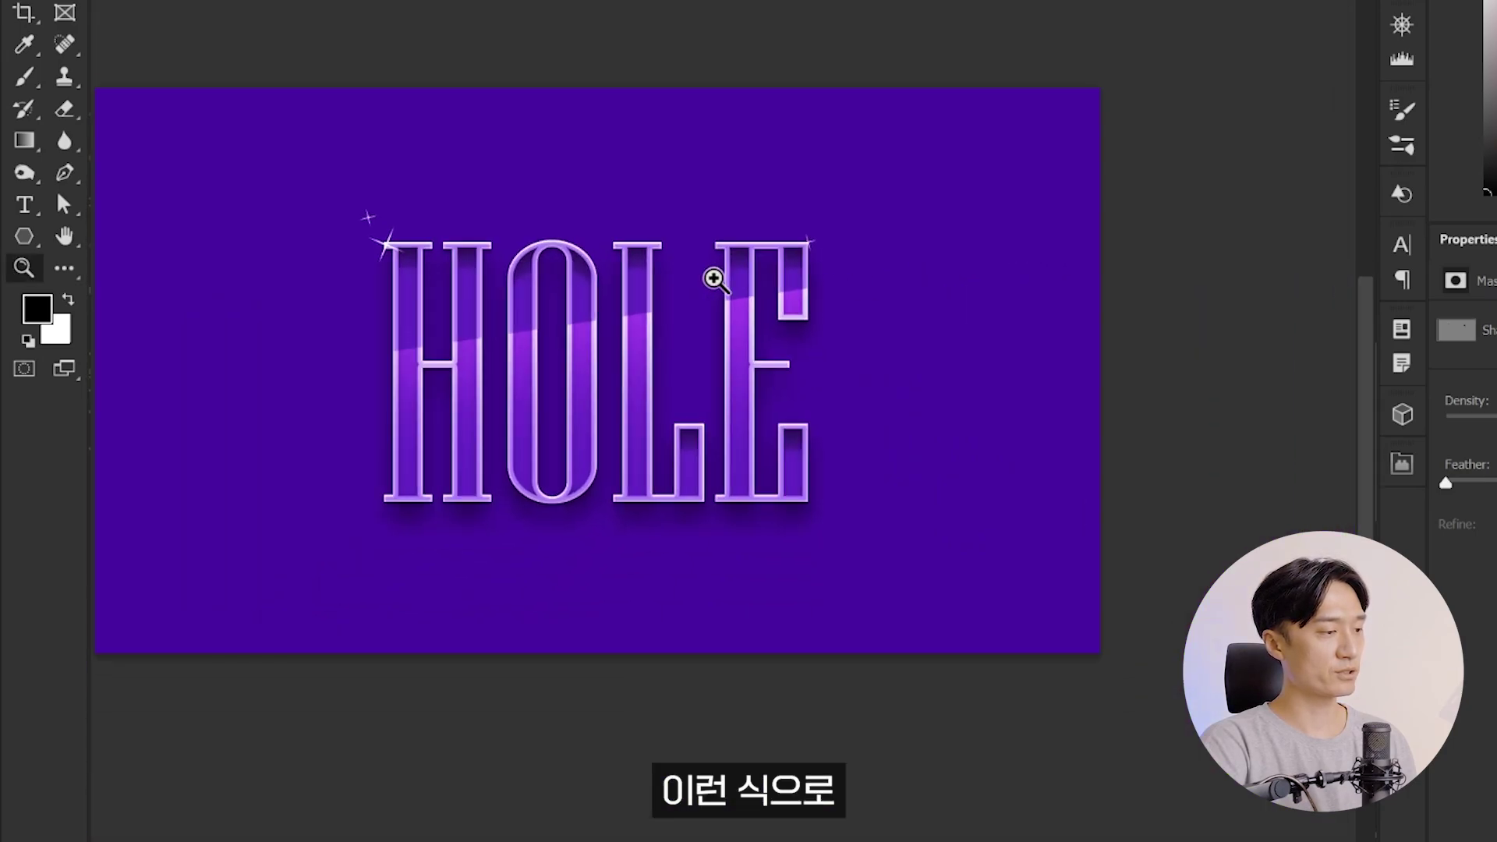
key(ctrl+0)
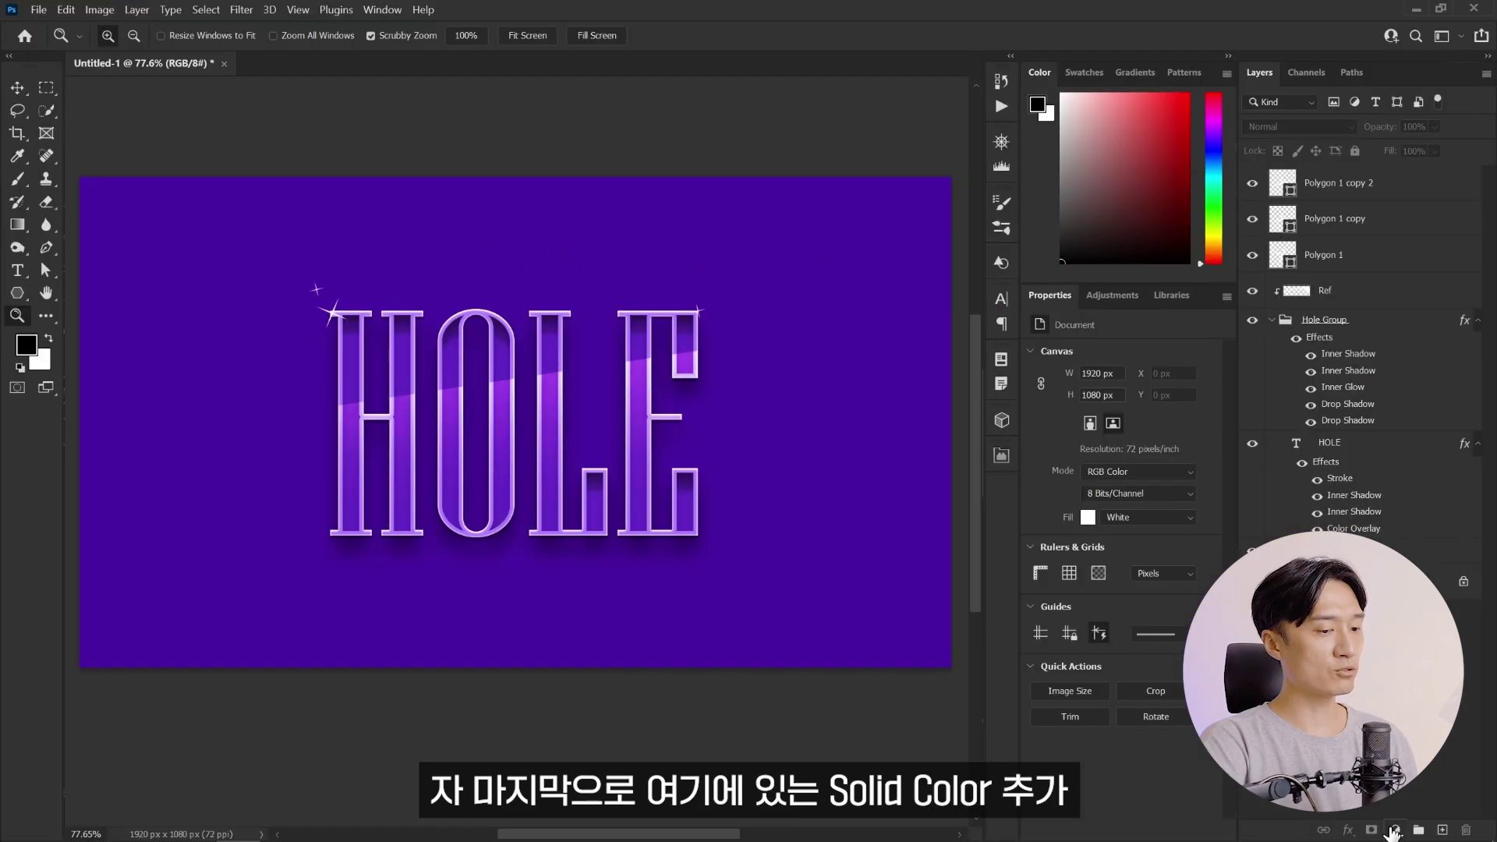
- Add a grey Solid Color fill layer
click(1393, 830)
click(1363, 394)
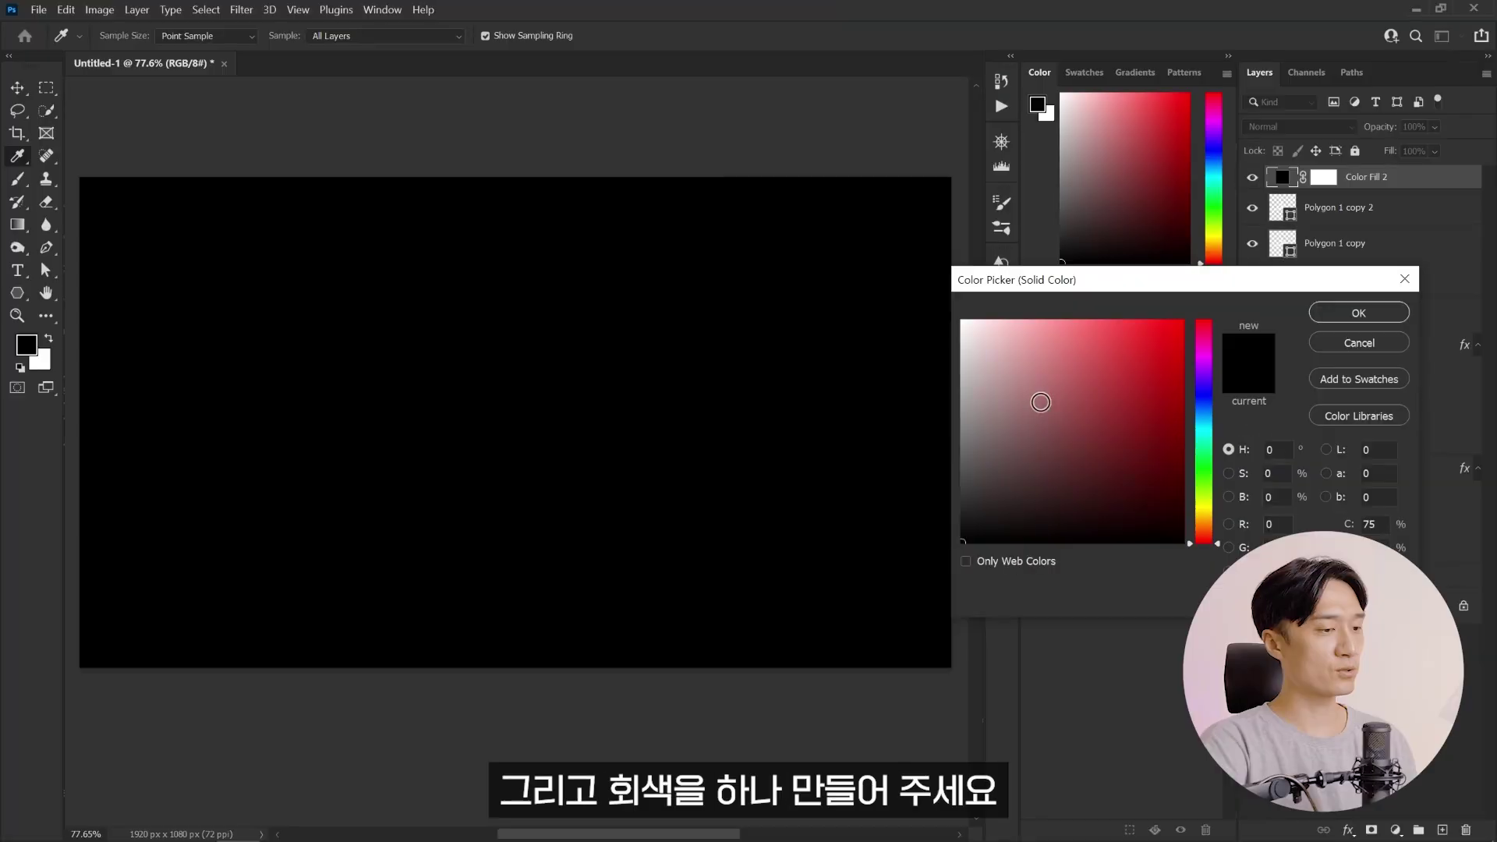
drag(1039, 400, 949, 419)
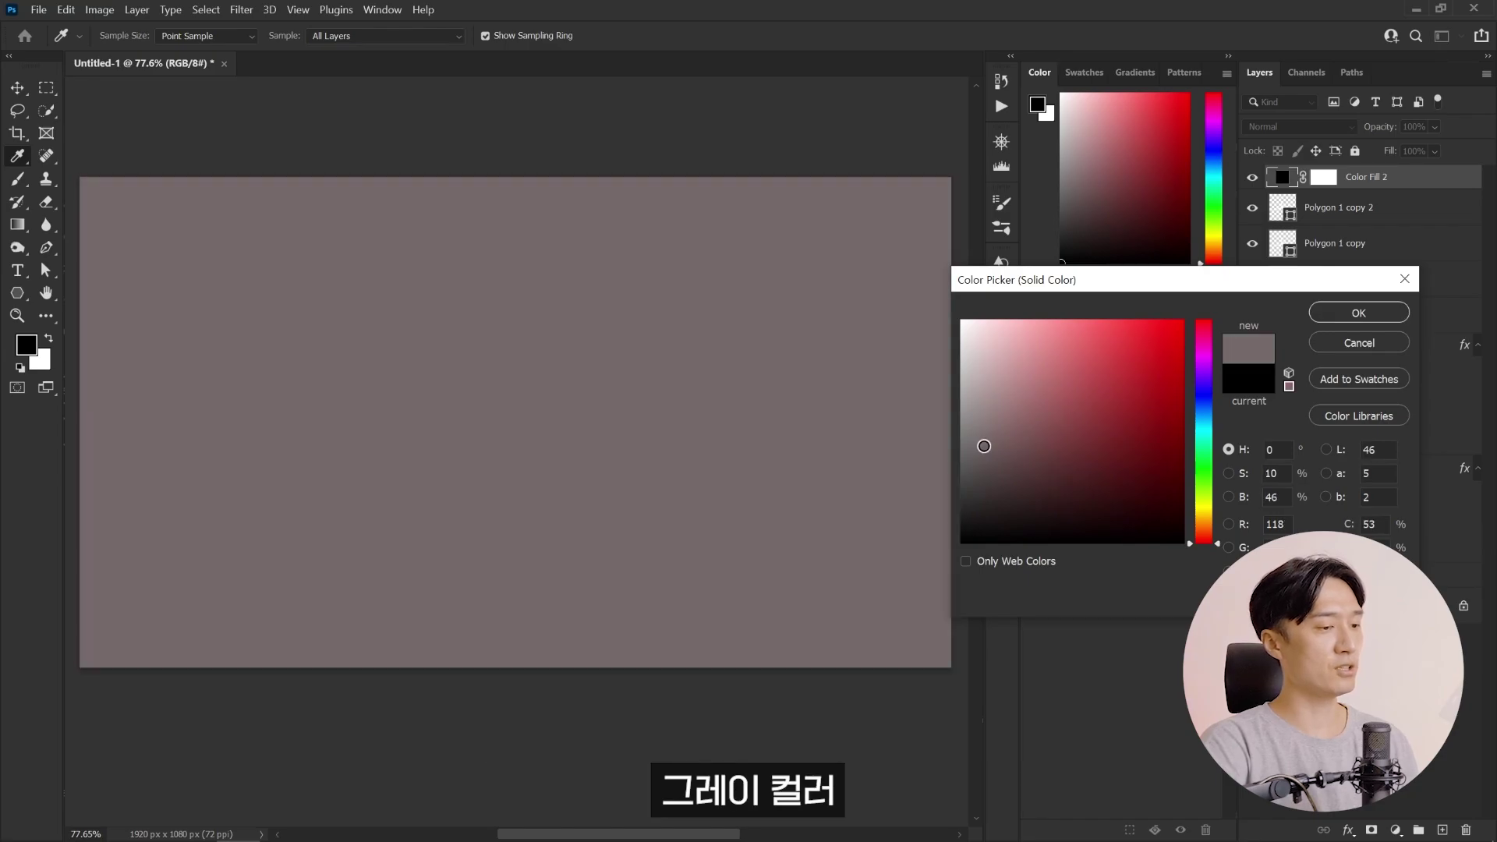
drag(942, 425, 949, 416)
click(1318, 313)
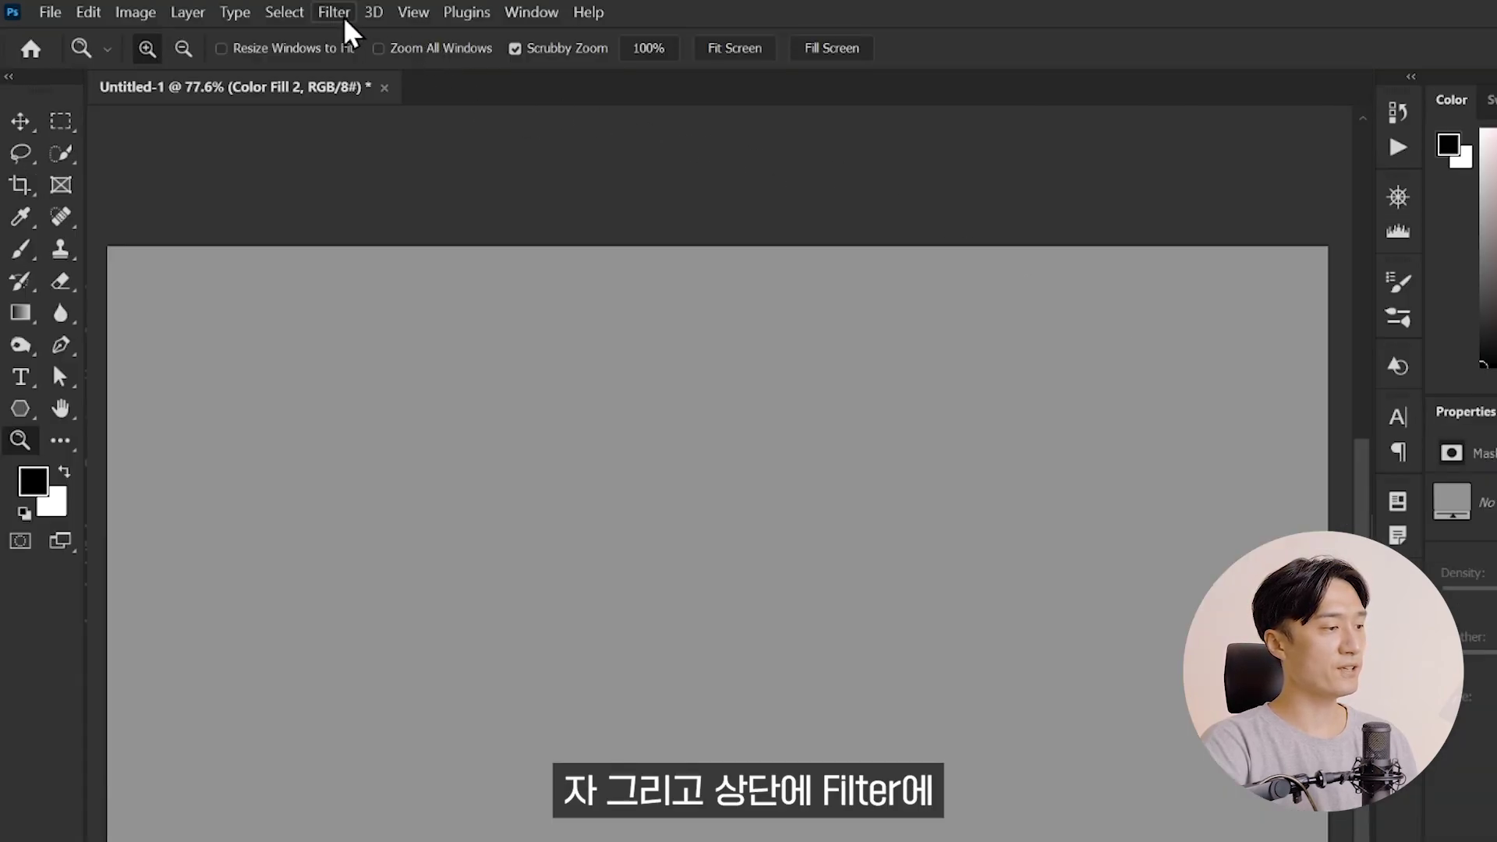
- Rasterize the grey fill, add 10% noise, and blend it in Vivid Light
click(345, 22)
mouse_move(354, 371)
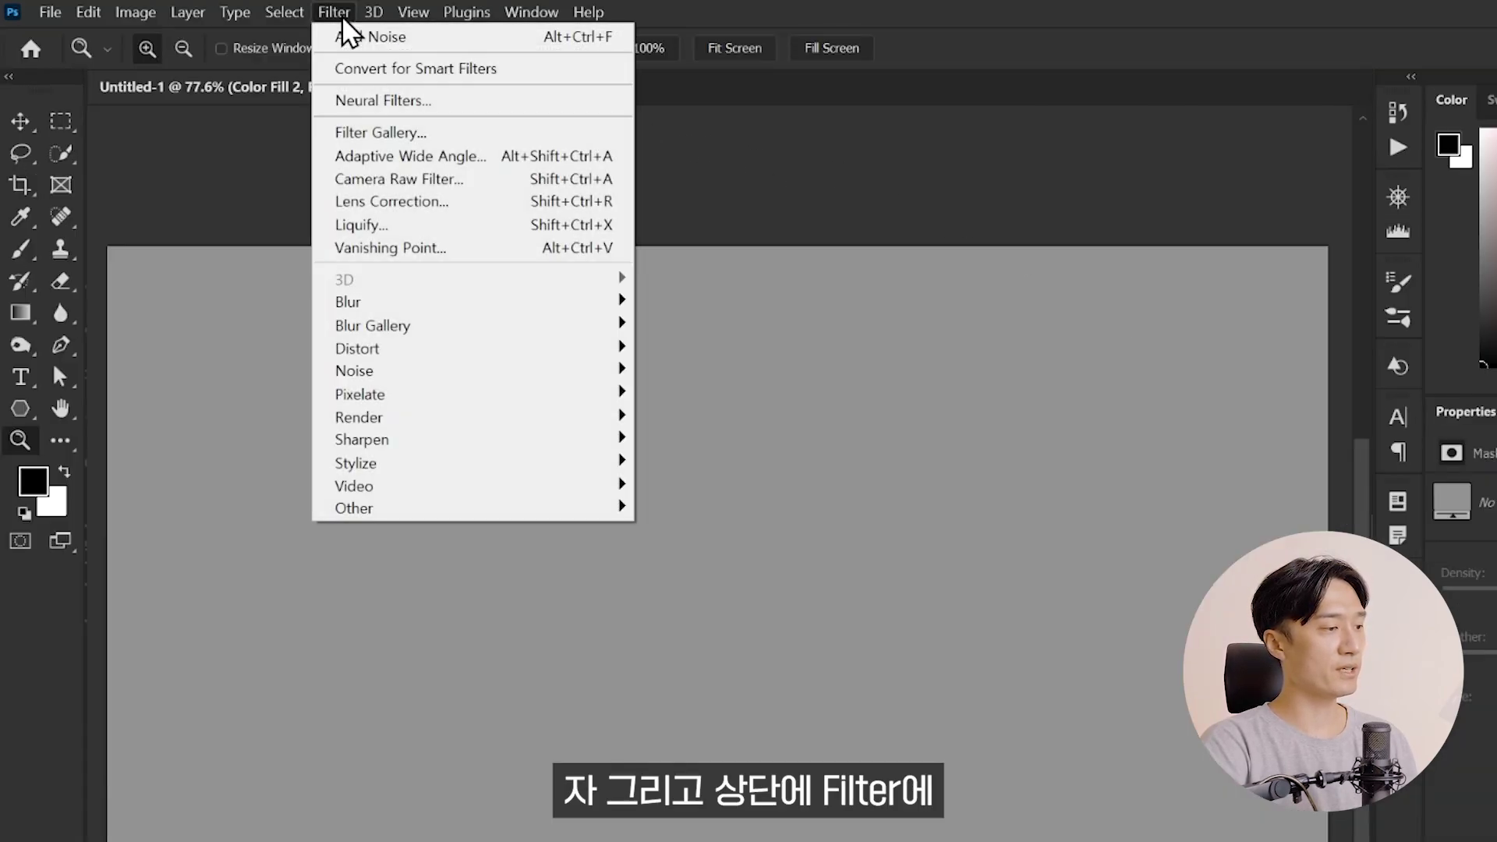
click(694, 373)
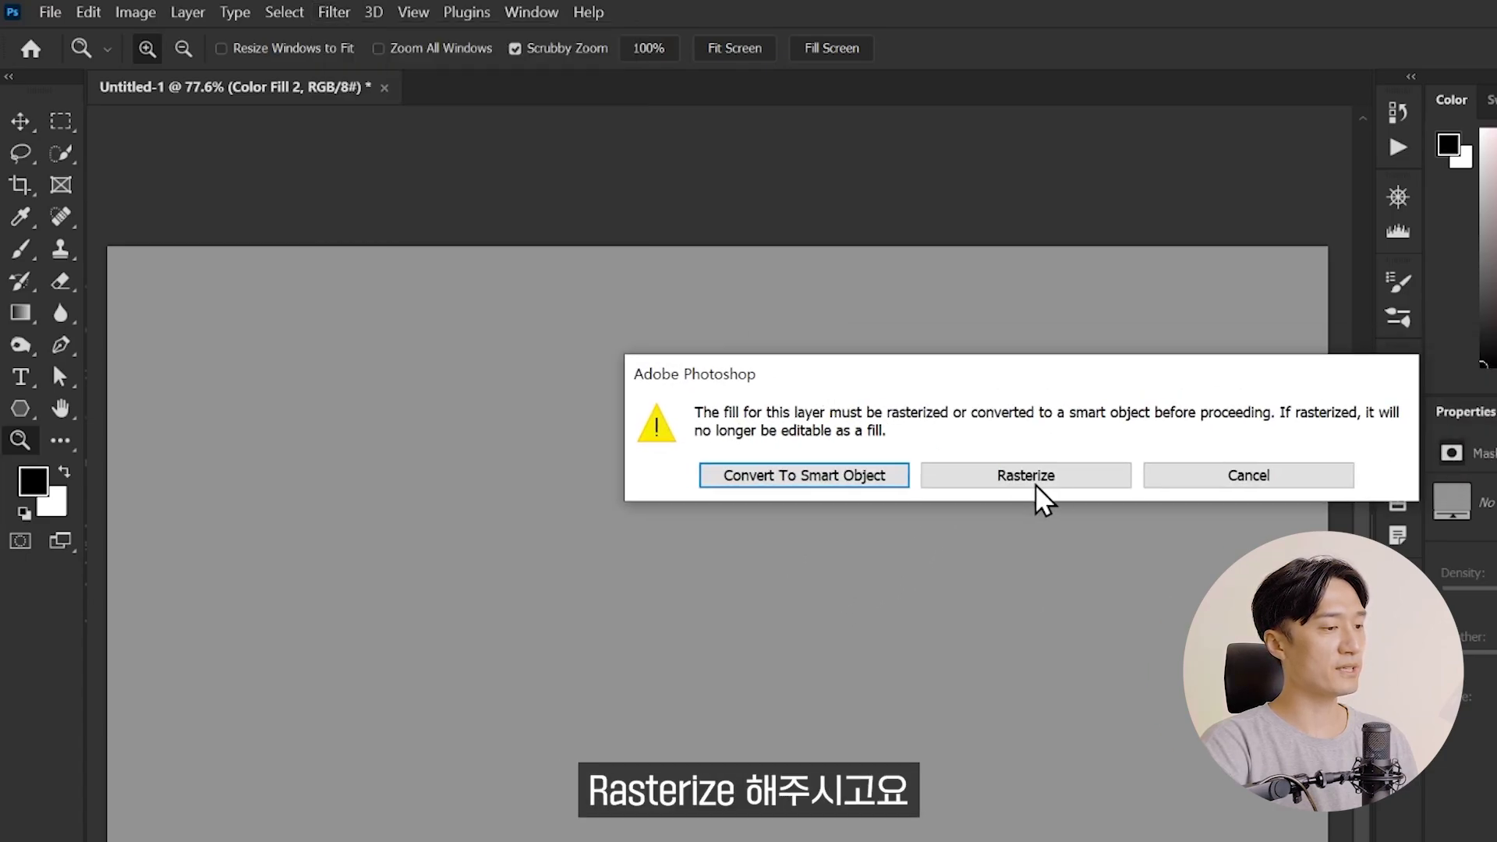
click(1037, 479)
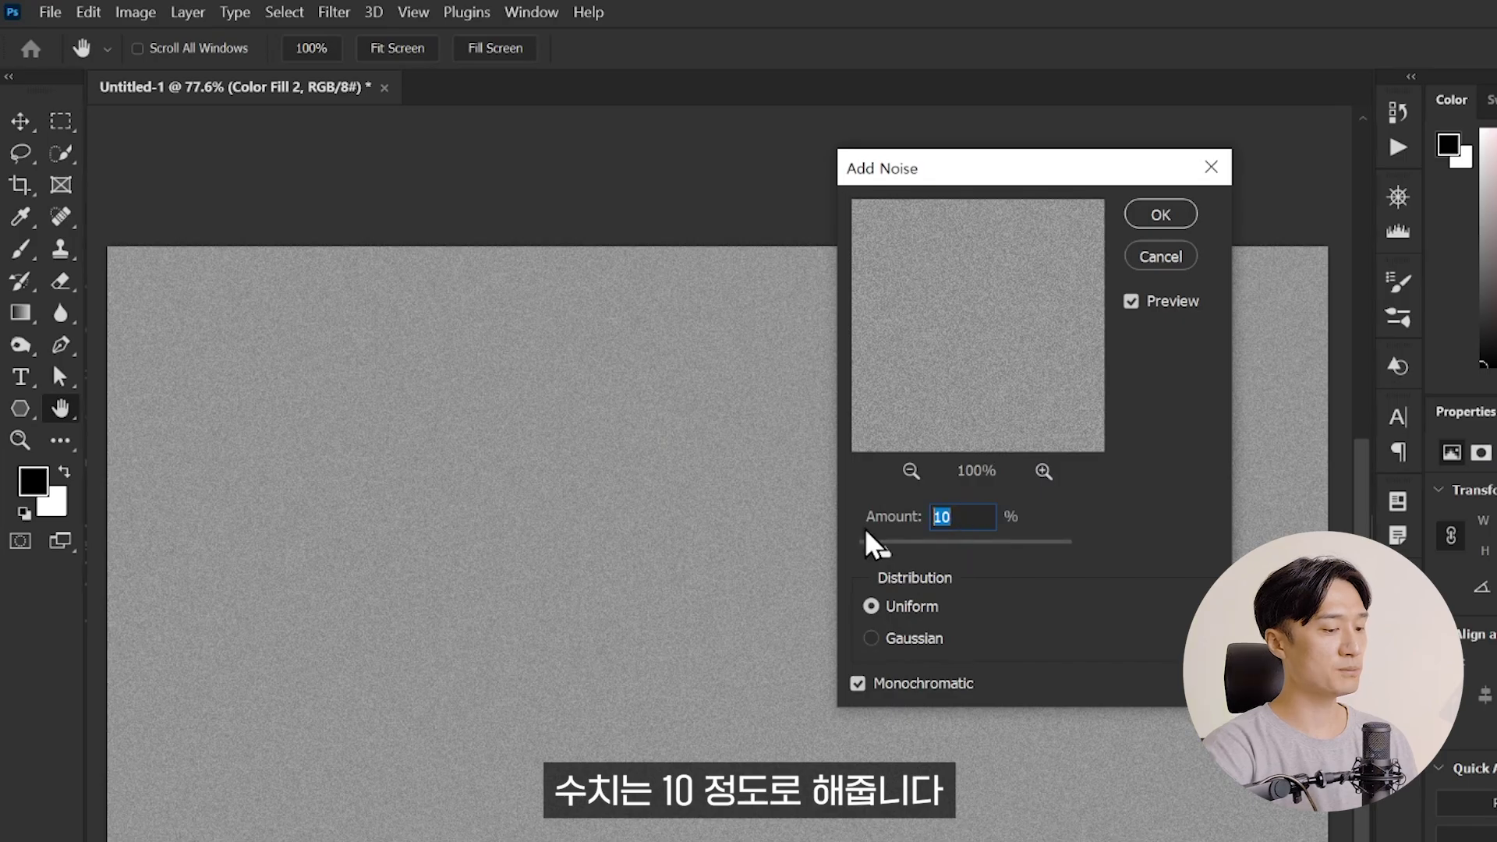
click(1162, 216)
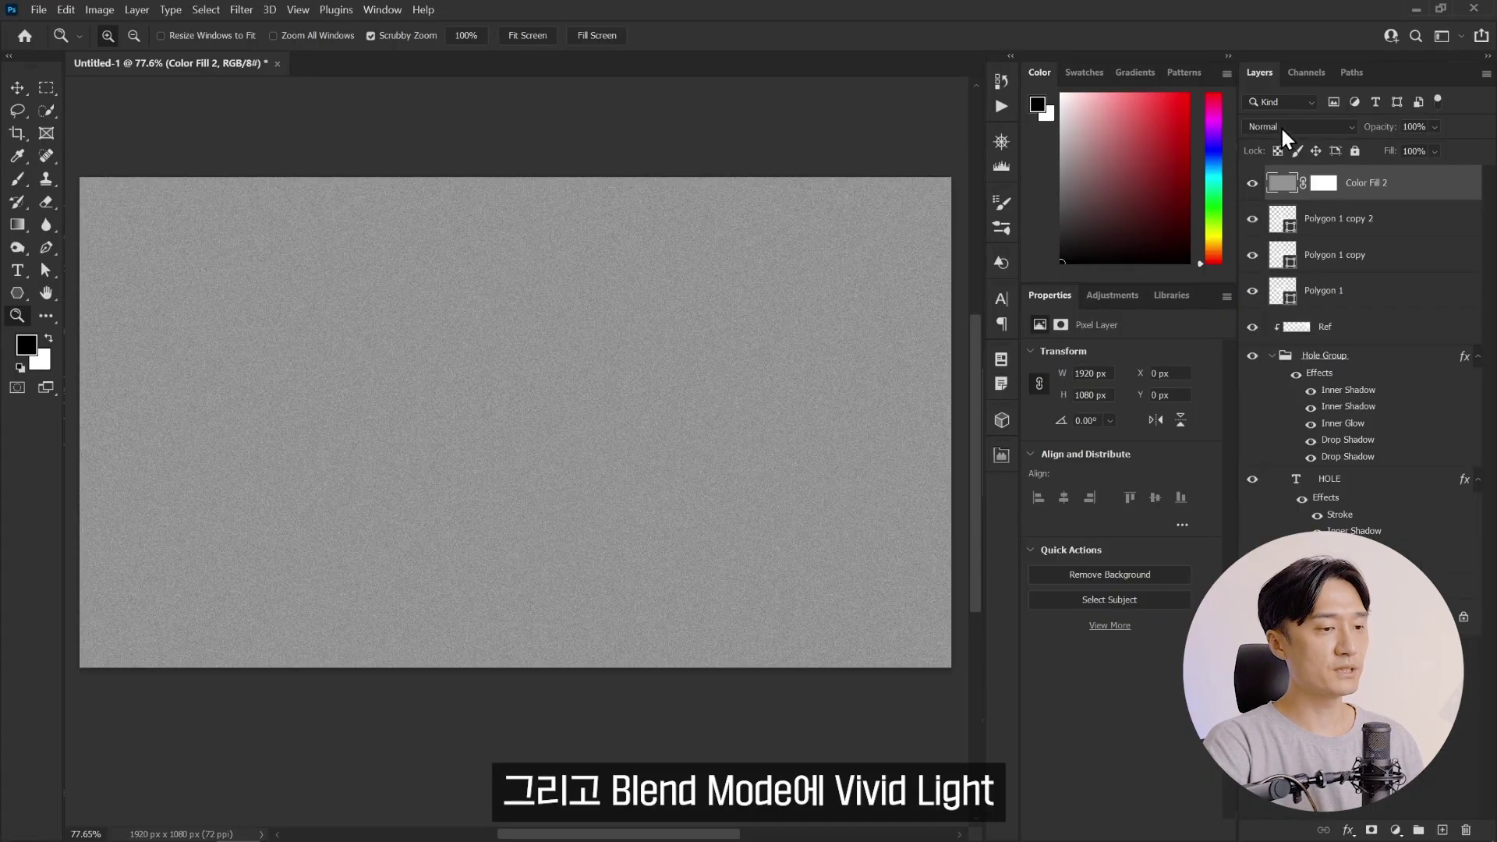
click(1280, 126)
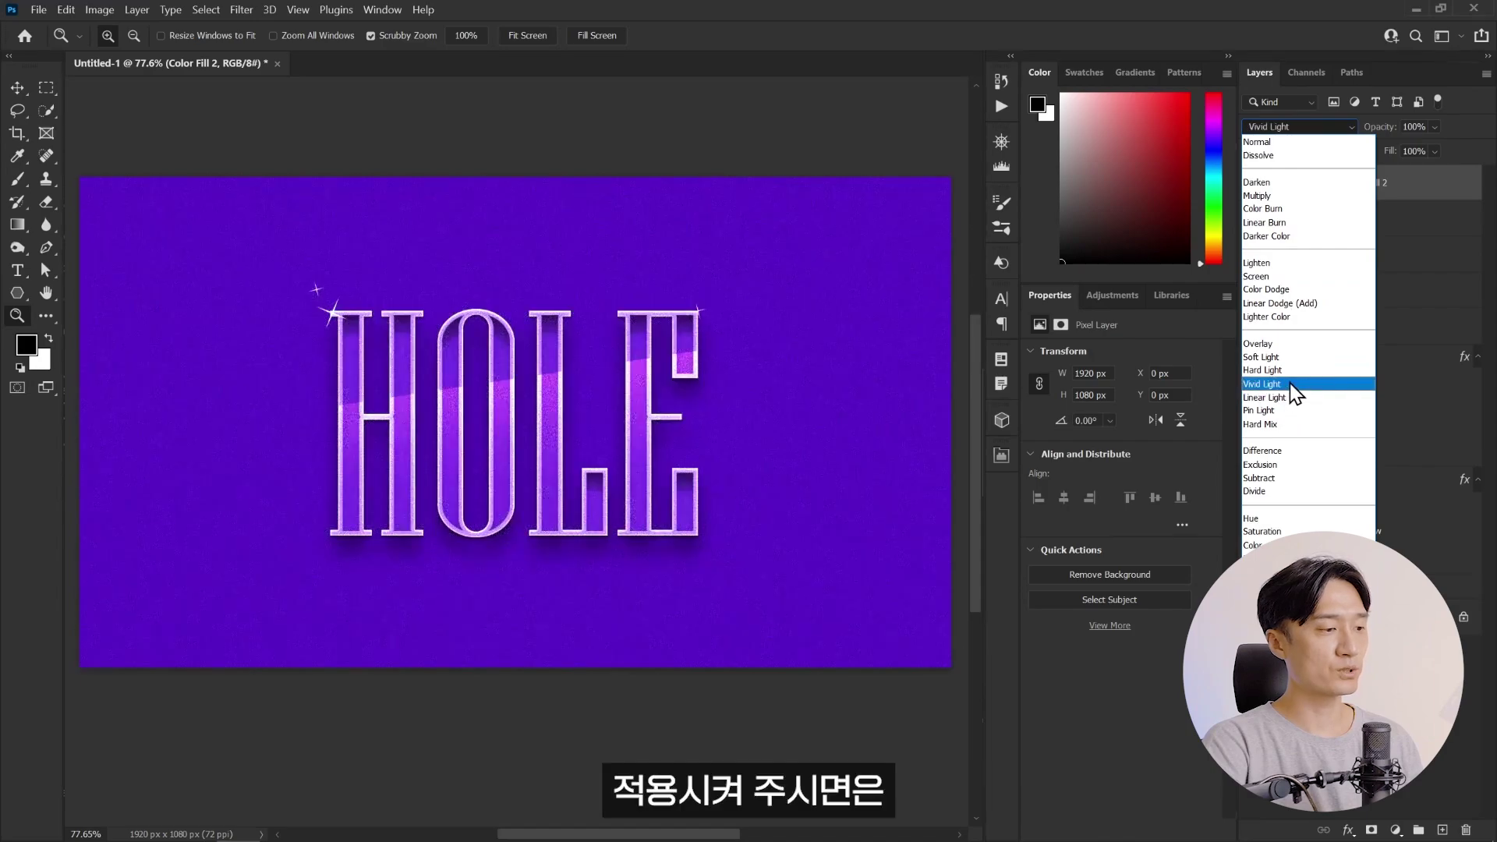
click(1291, 386)
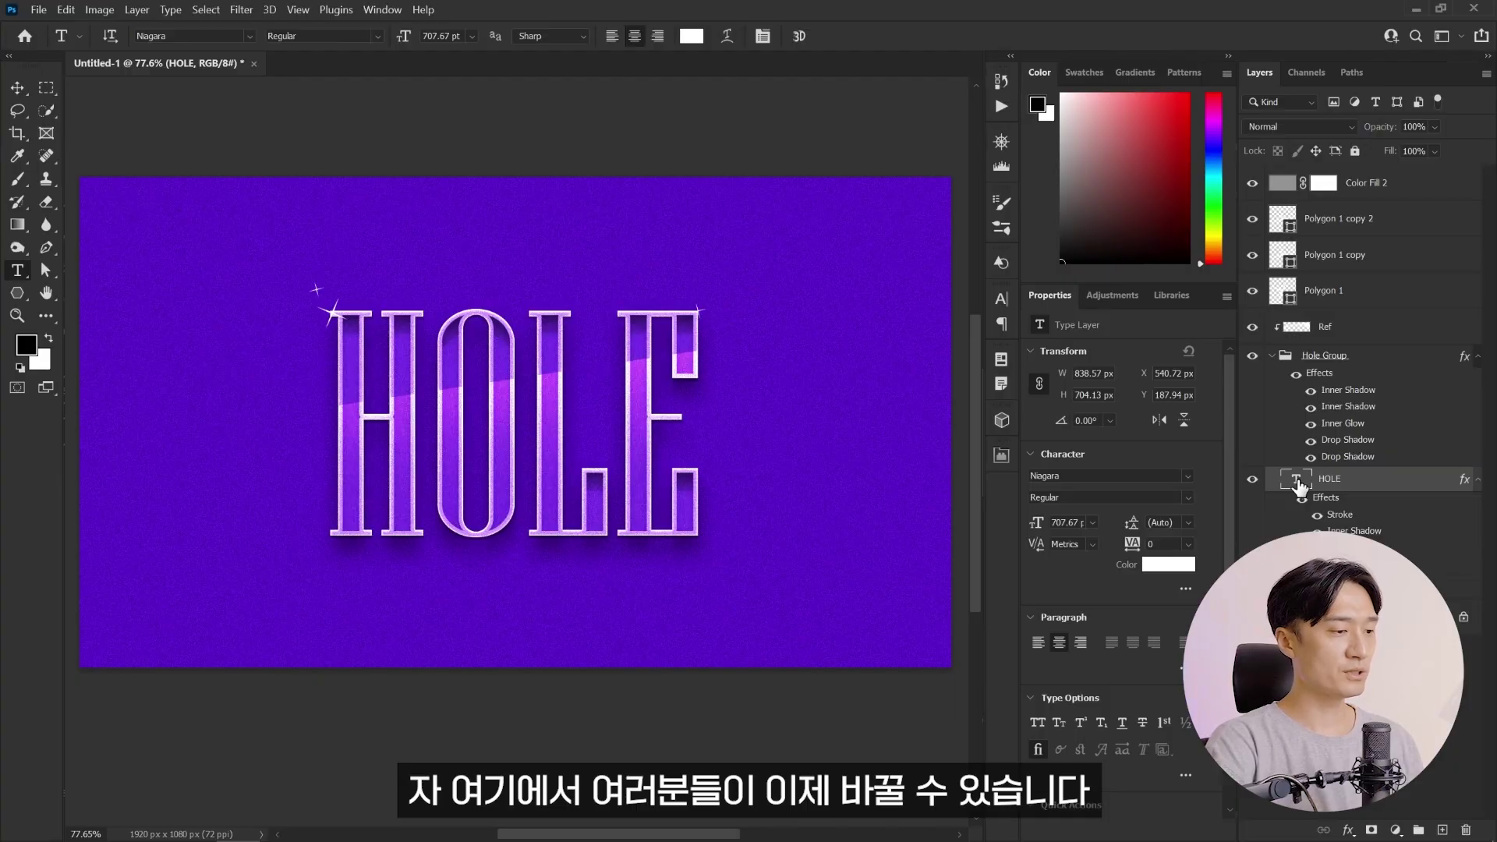
- Retype the HOLE text as 'COLOR'
double_click(1297, 481)
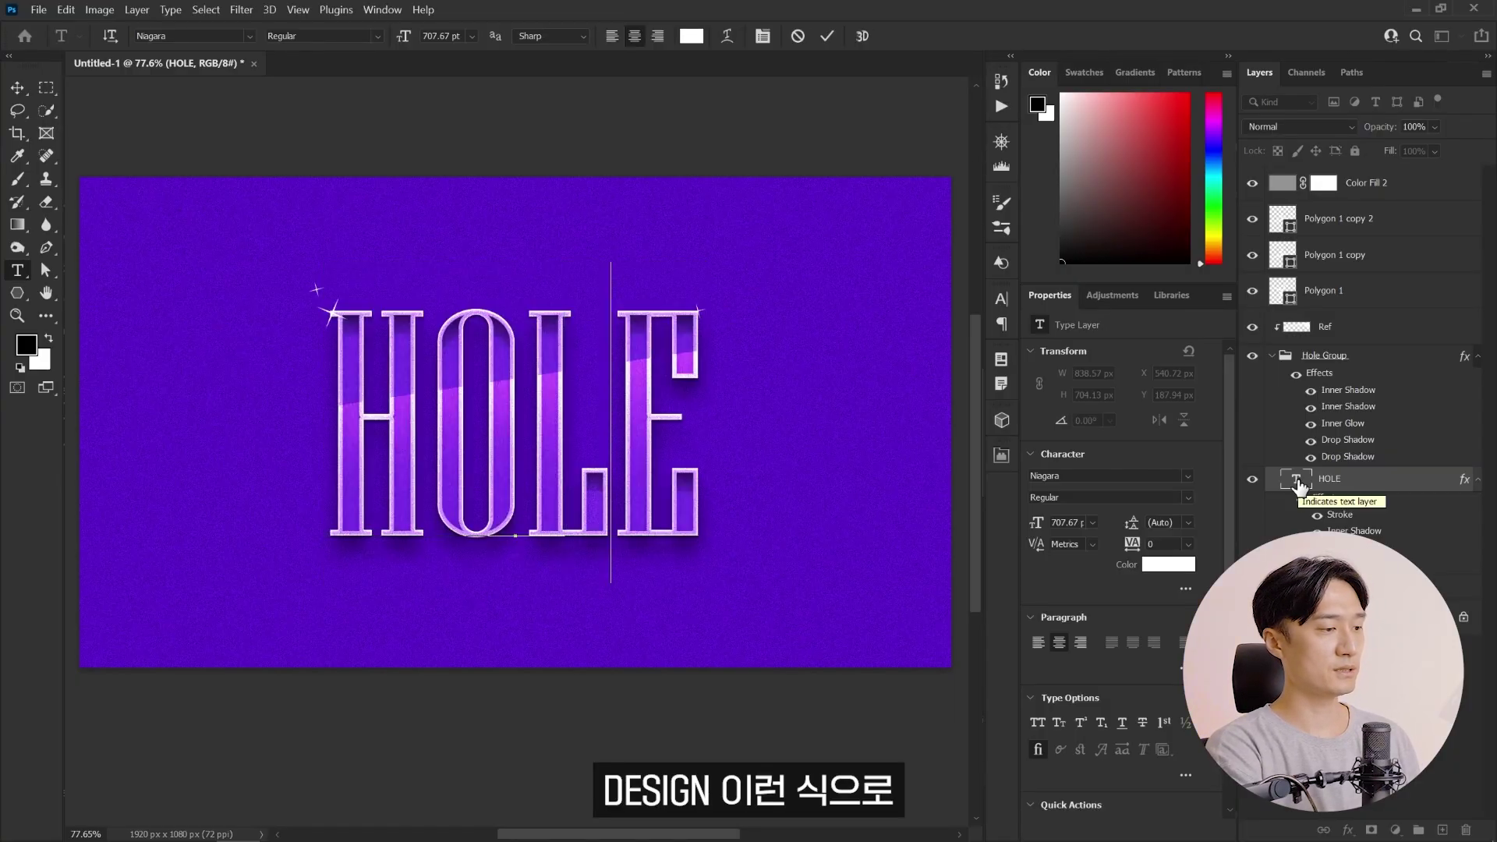
text(DESIGN)
key(ctrl+a)
text(COL)
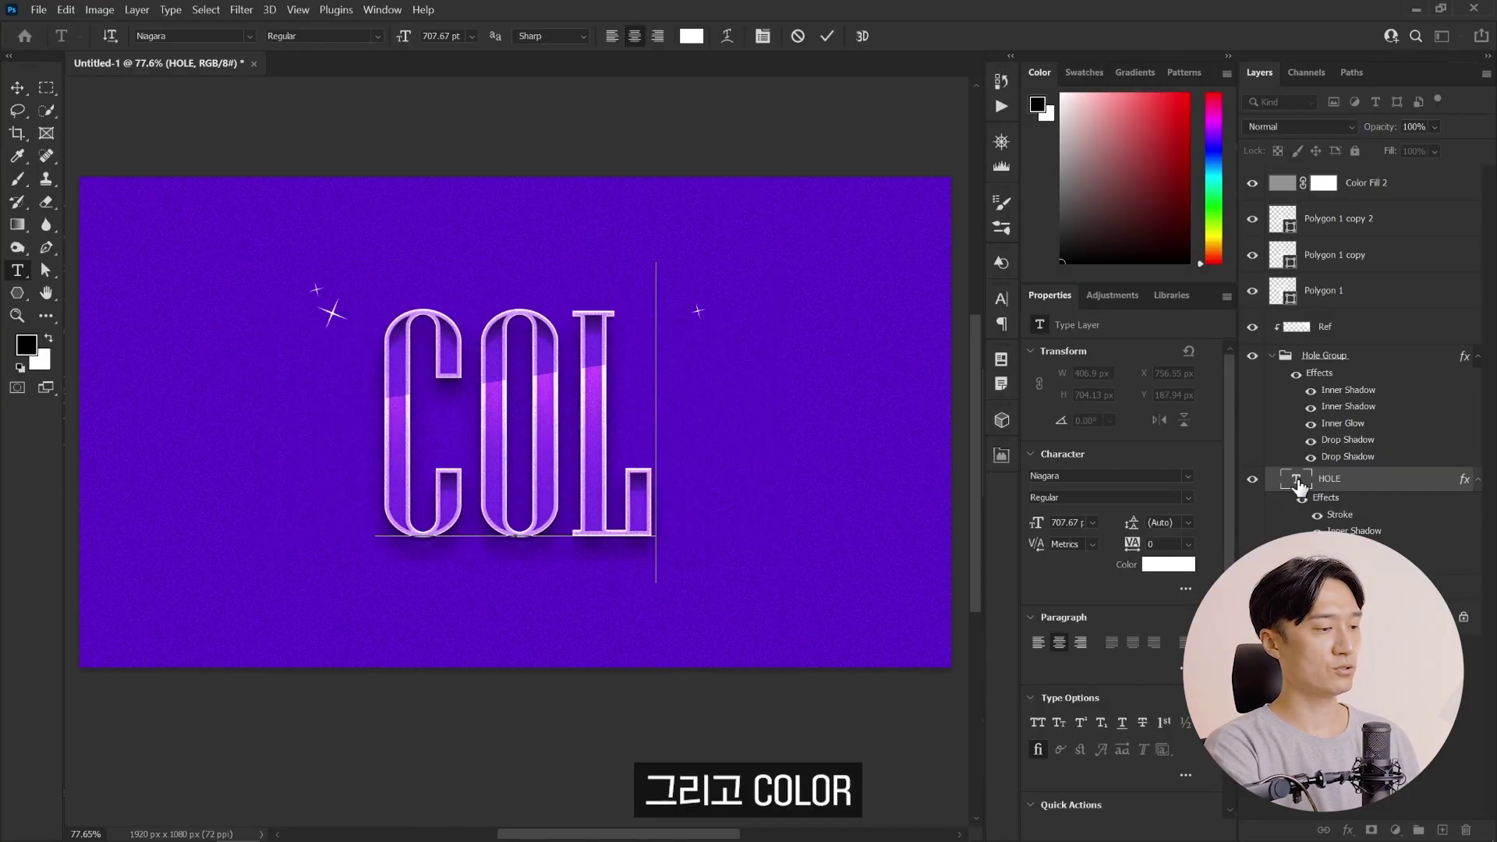
text(OR)
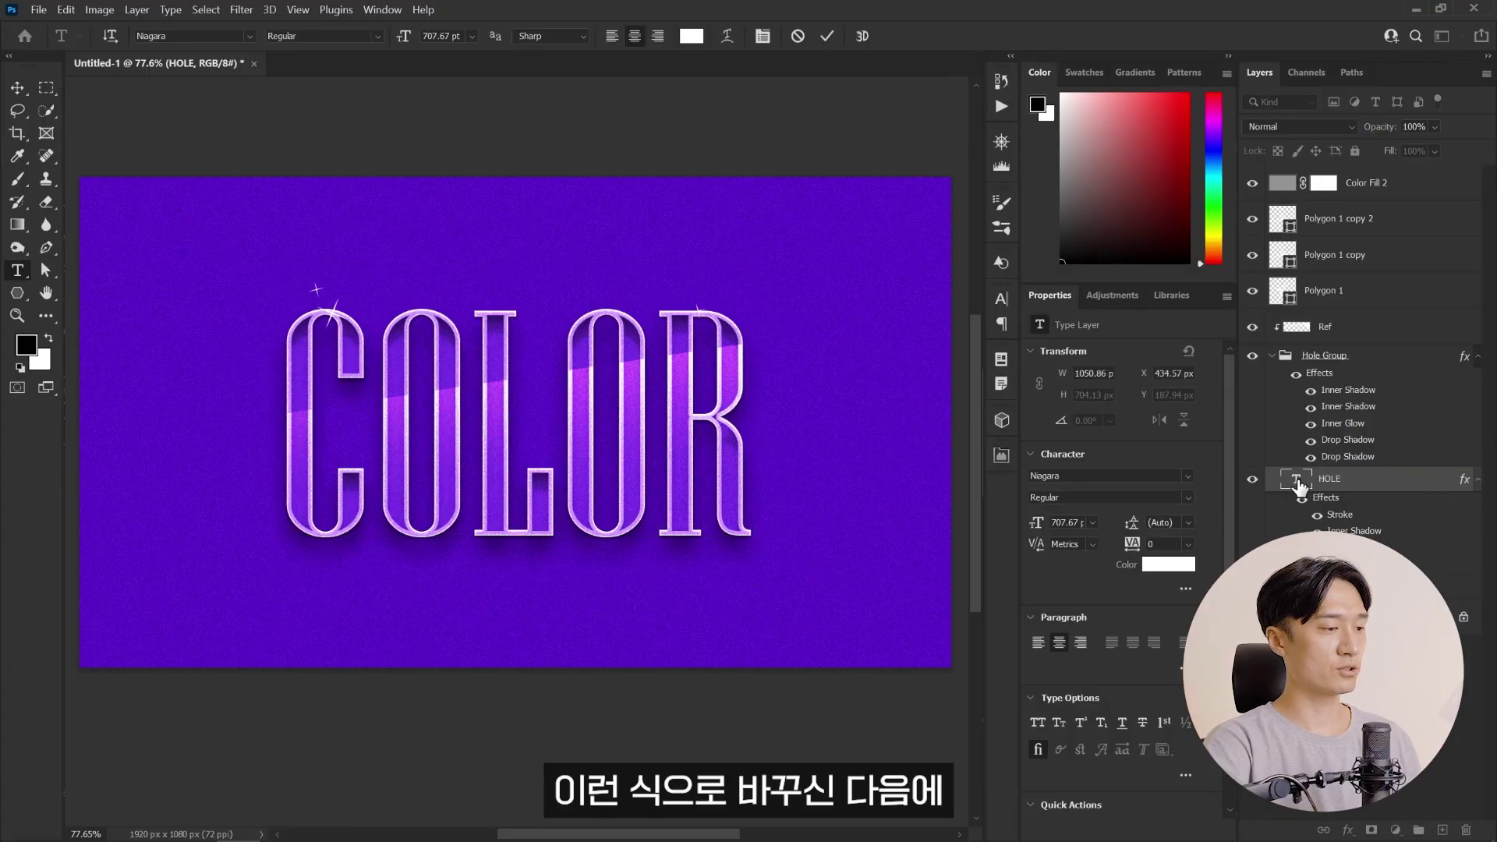
- Change the text's Color Overlay from purple to an orange-brown colour
double_click(1380, 485)
click(736, 504)
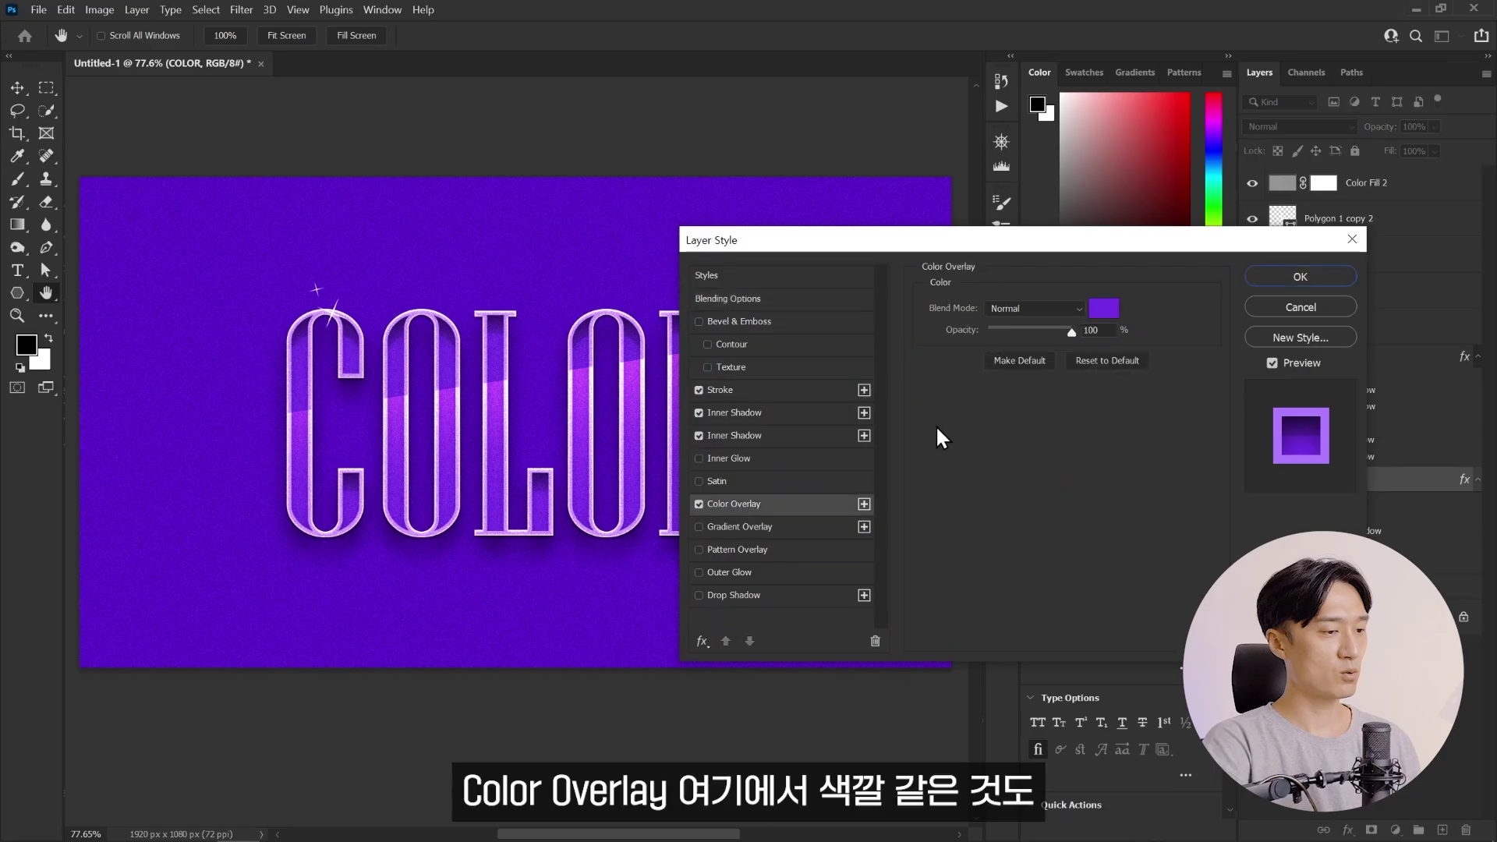
click(1095, 316)
click(1149, 409)
drag(1205, 379, 1205, 534)
click(1127, 362)
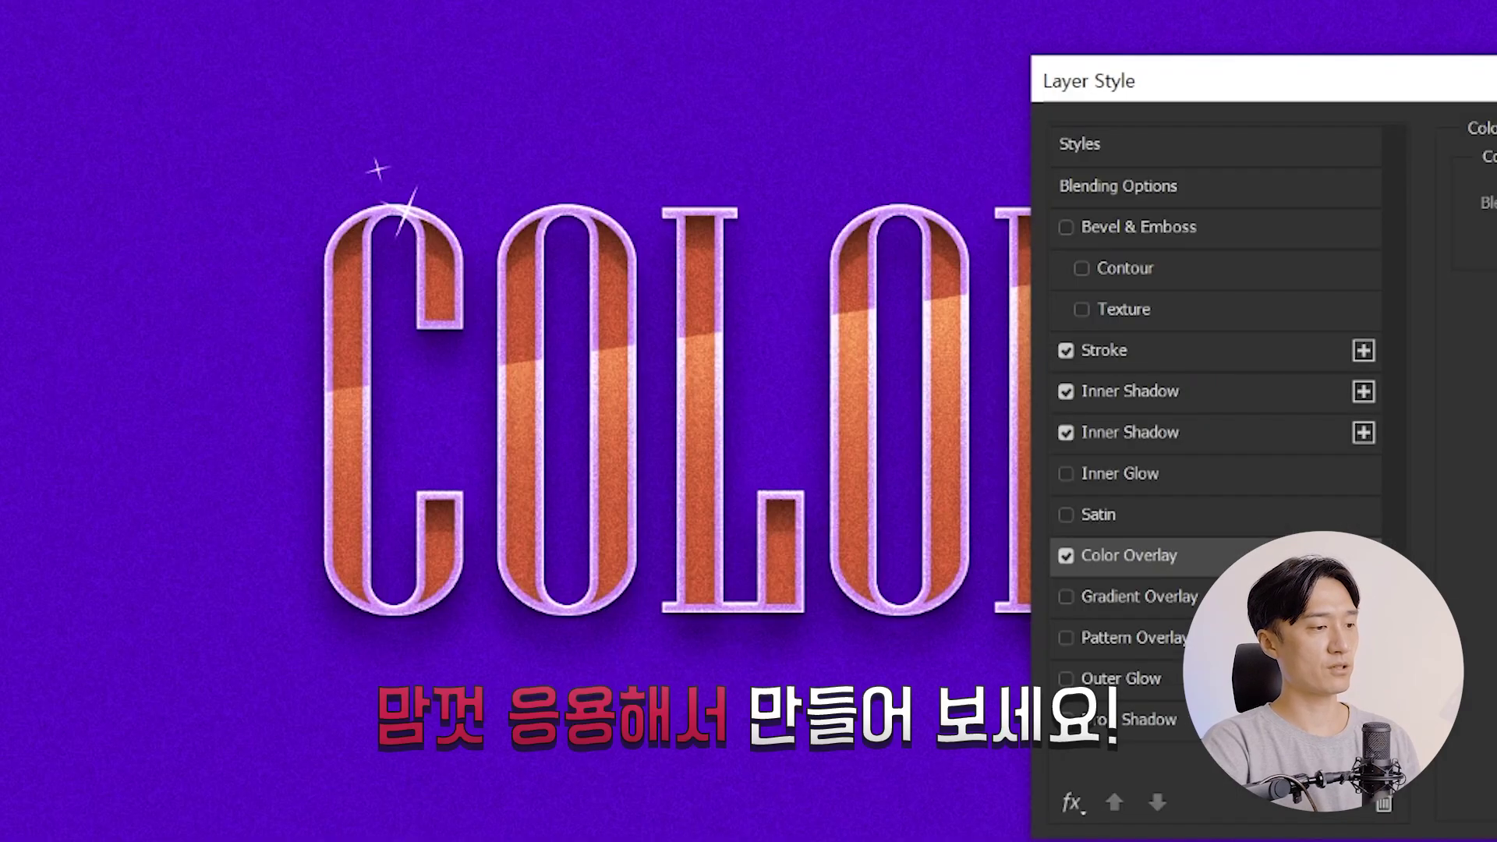